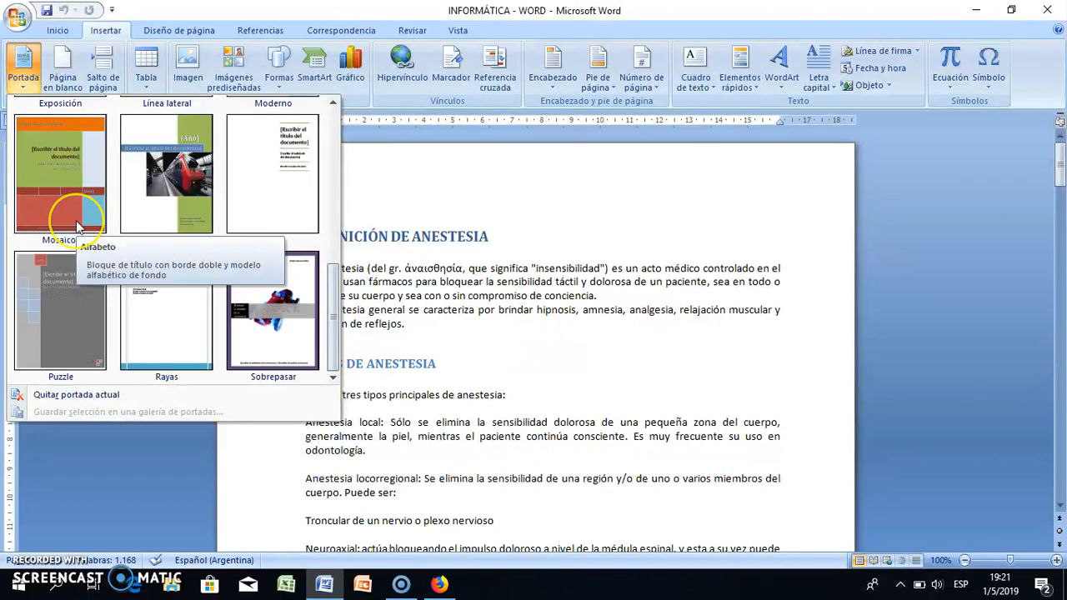
Insert the built-in cover page with company, title, subtitle, author and date fields, and enter FMED as the organization name
left_click(60, 289)
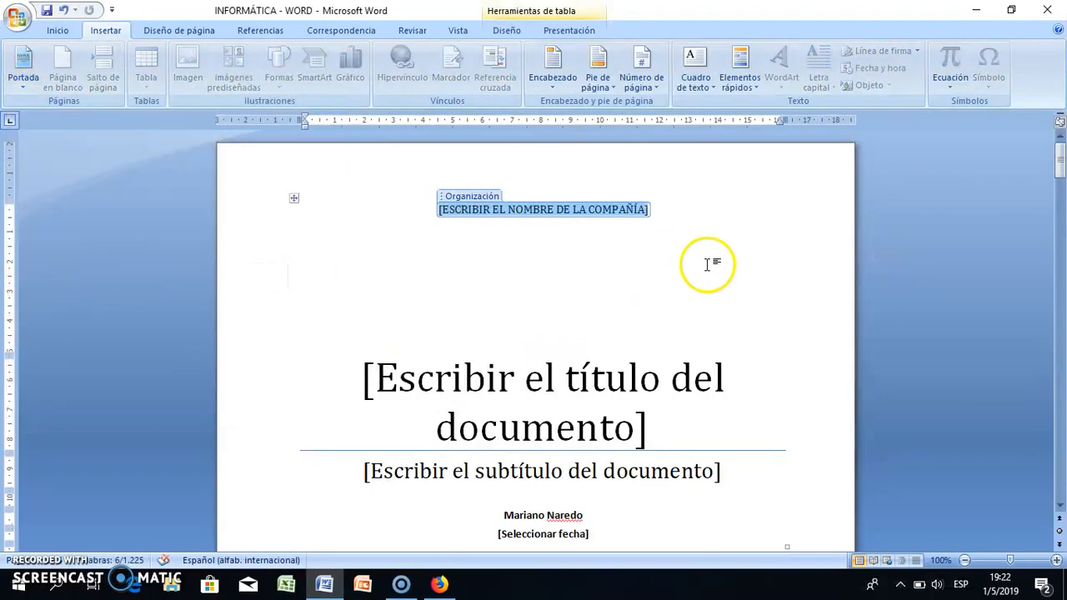
scroll(776, 296, "down", 5)
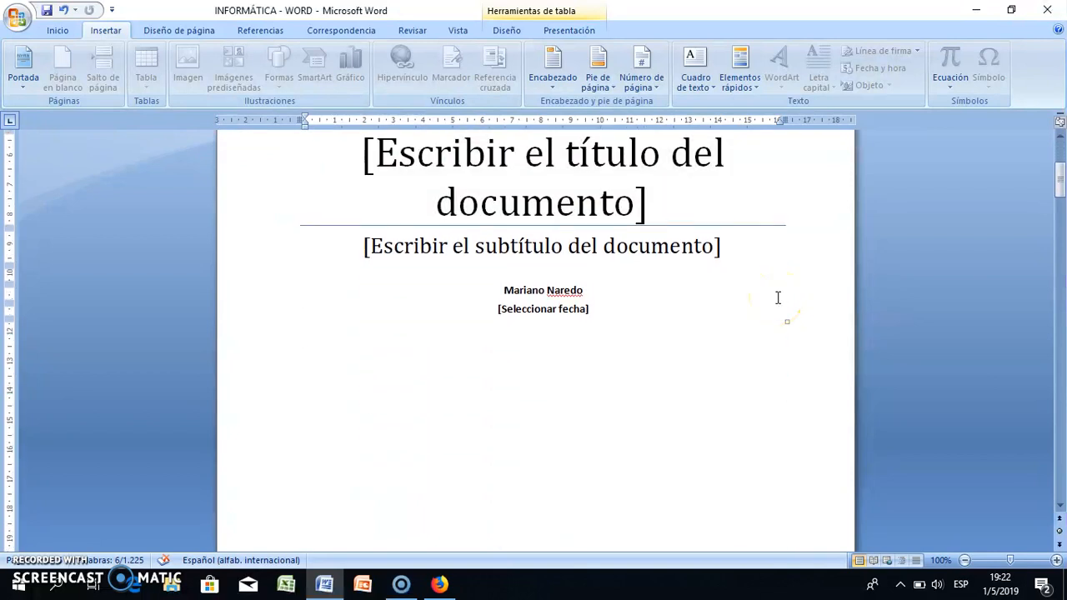
scroll(776, 296, "down", 5)
scroll(776, 296, "up", 10)
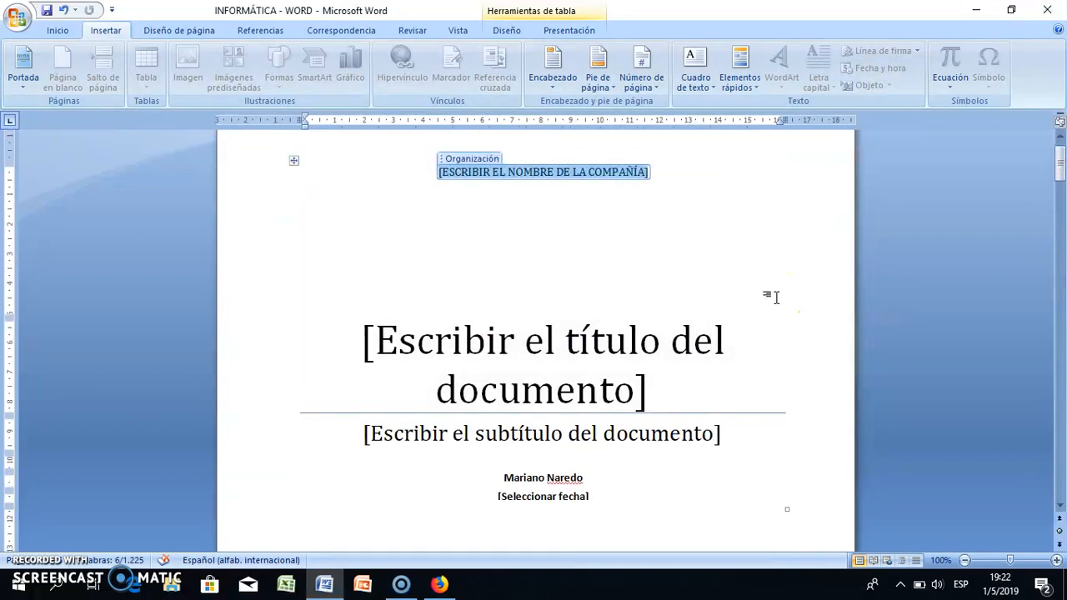
scroll(777, 296, "up", 1)
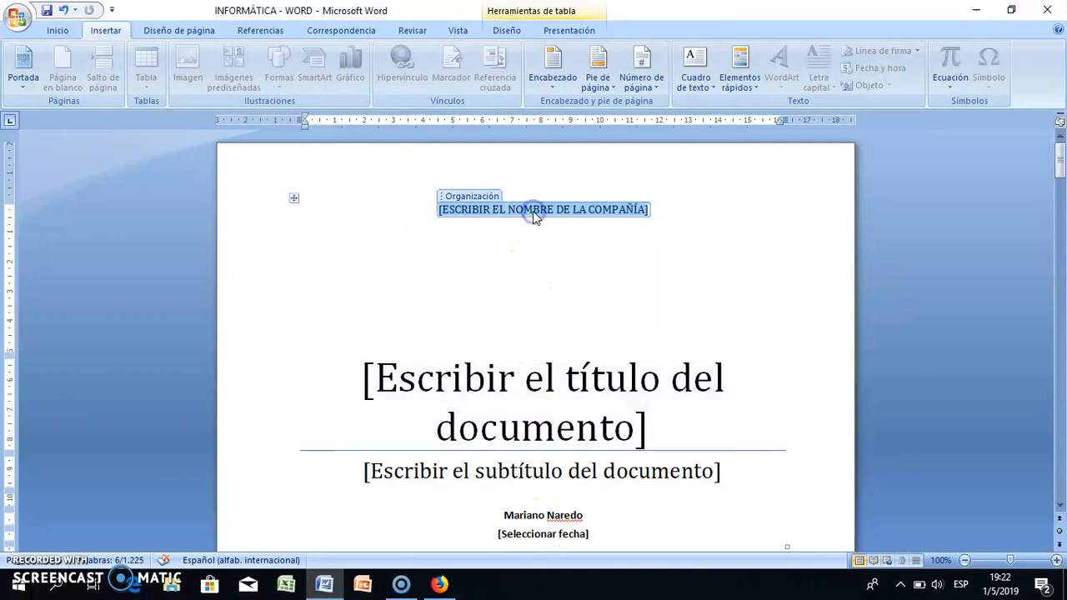
type("FMED")
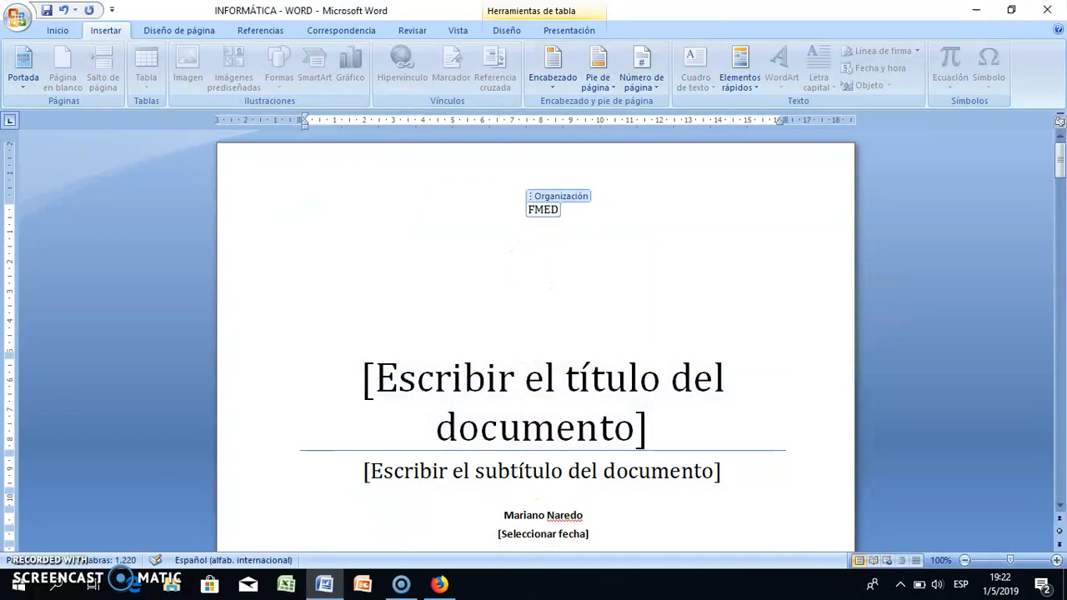
Delete the table row containing the abstract placeholder near the bottom of the cover page
scroll(785, 252, "down", 15)
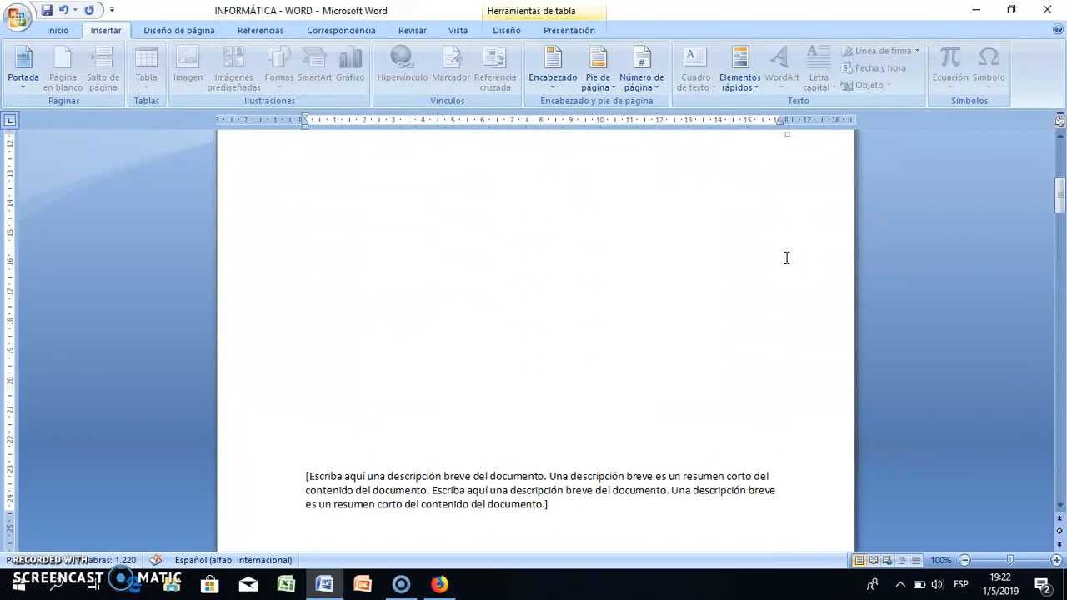
scroll(786, 258, "down", 1)
right_click(519, 376)
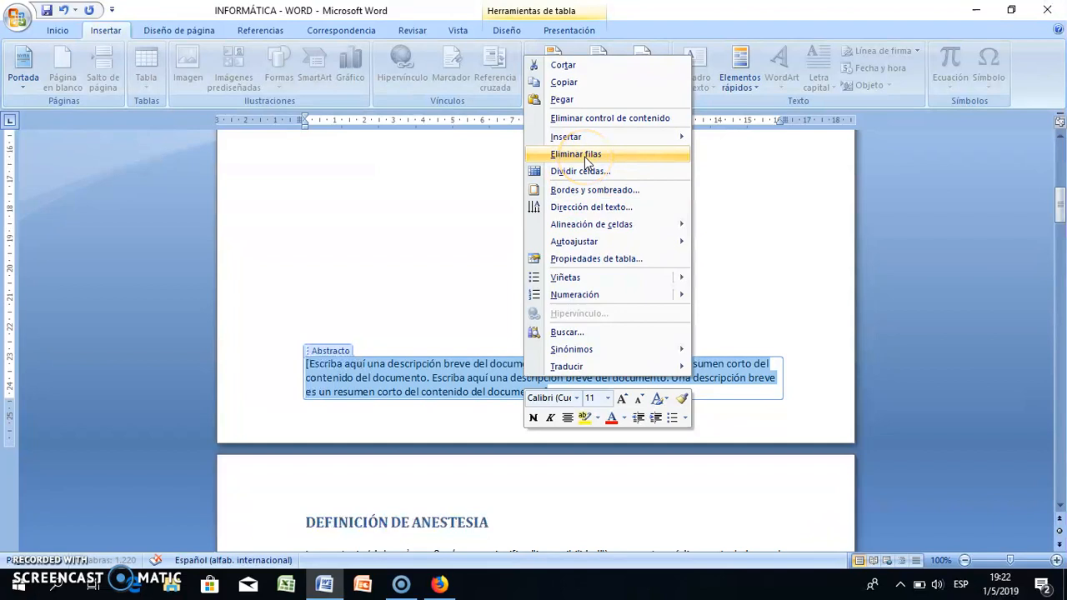
left_click(587, 157)
Insert a page break before the heading TIPOS DE ANESTESIA so that it starts a new page
scroll(513, 325, "down", 5)
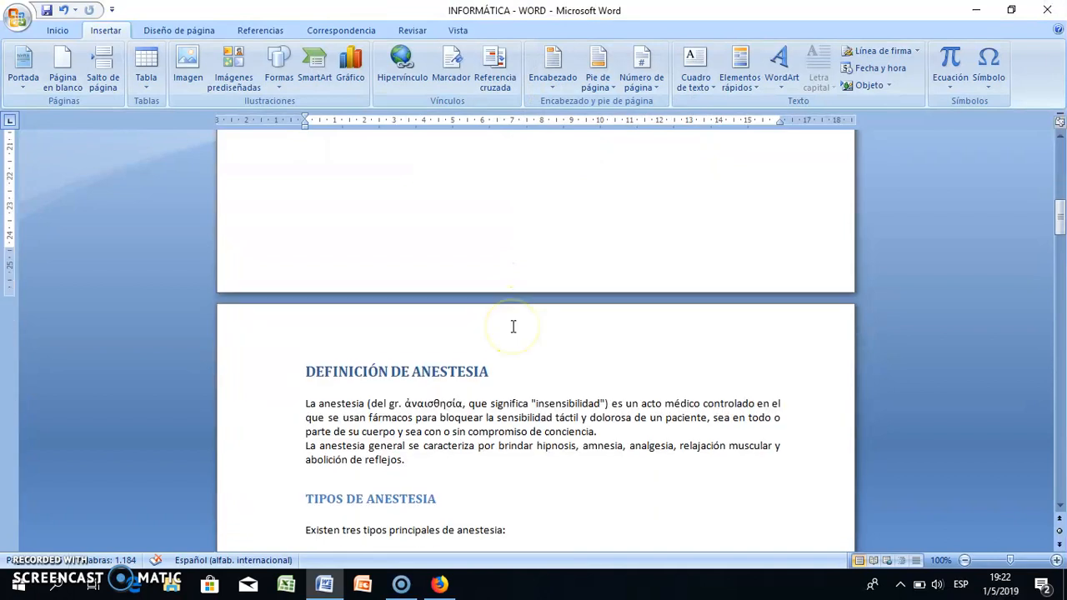
scroll(513, 326, "down", 4)
left_click(305, 312)
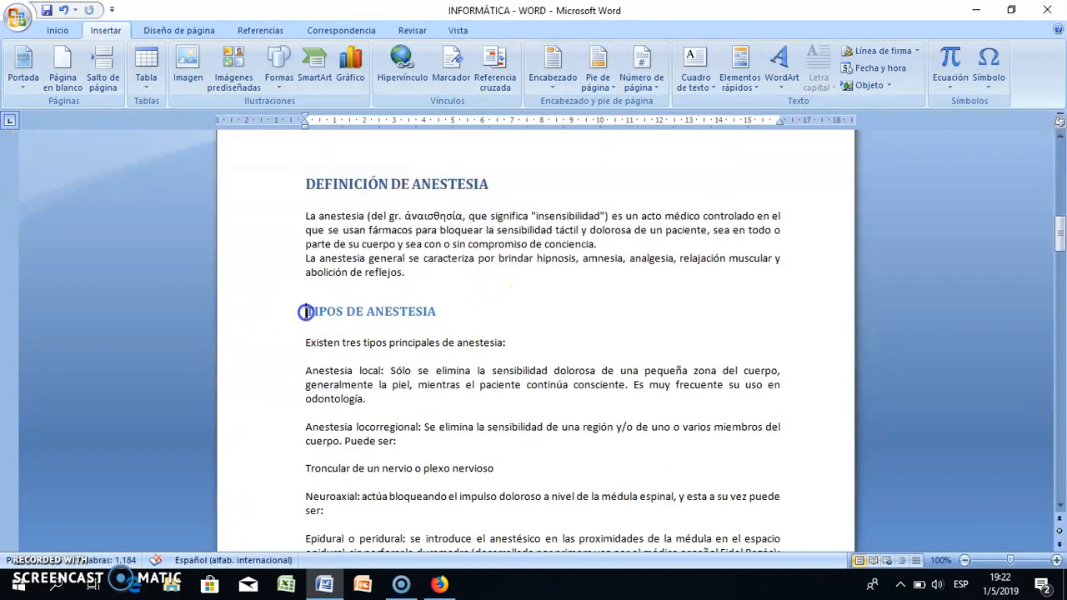
left_click(103, 77)
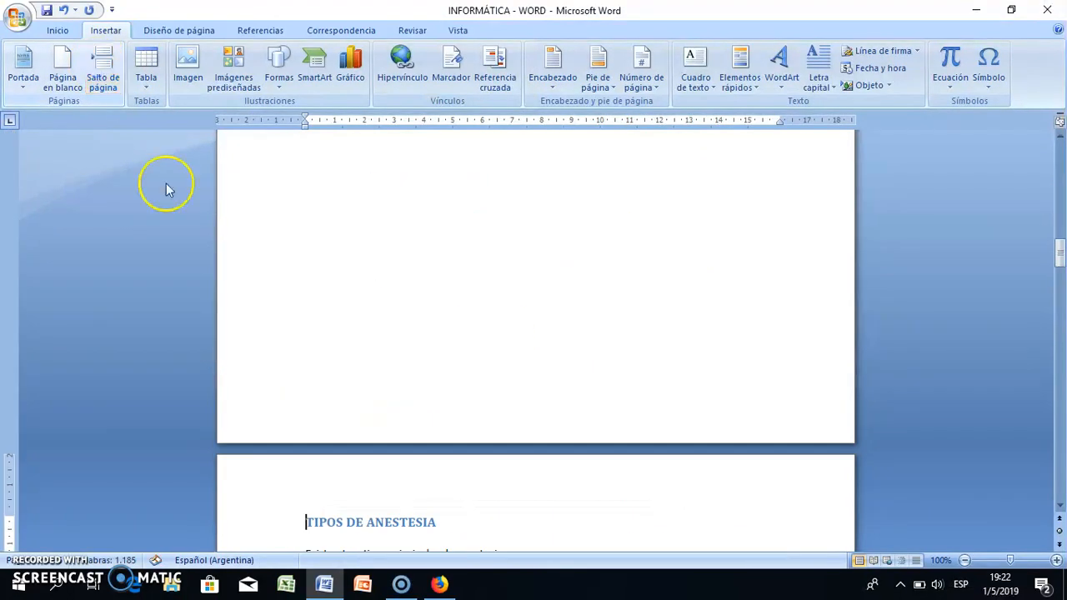
Insert a page break before the heading FÁRMACOS EMPLEADOS, below the patient photo
scroll(267, 345, "down", 20)
scroll(267, 345, "down", 15)
left_click(306, 299)
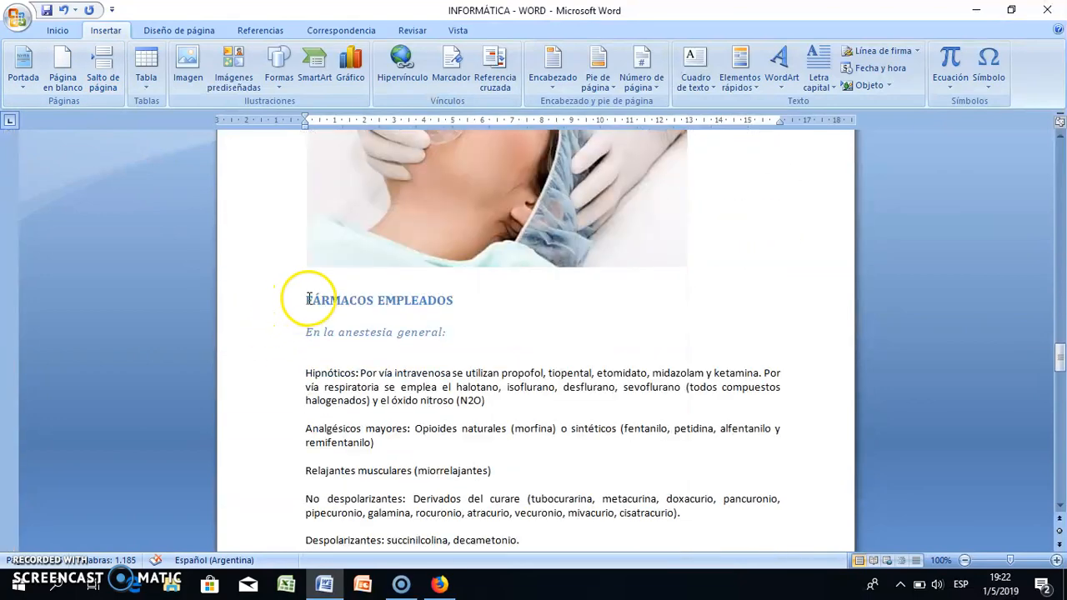
left_click(102, 77)
Insert a page break before the heading INTRAOPERATORIO
scroll(287, 368, "down", 4)
scroll(288, 368, "down", 12)
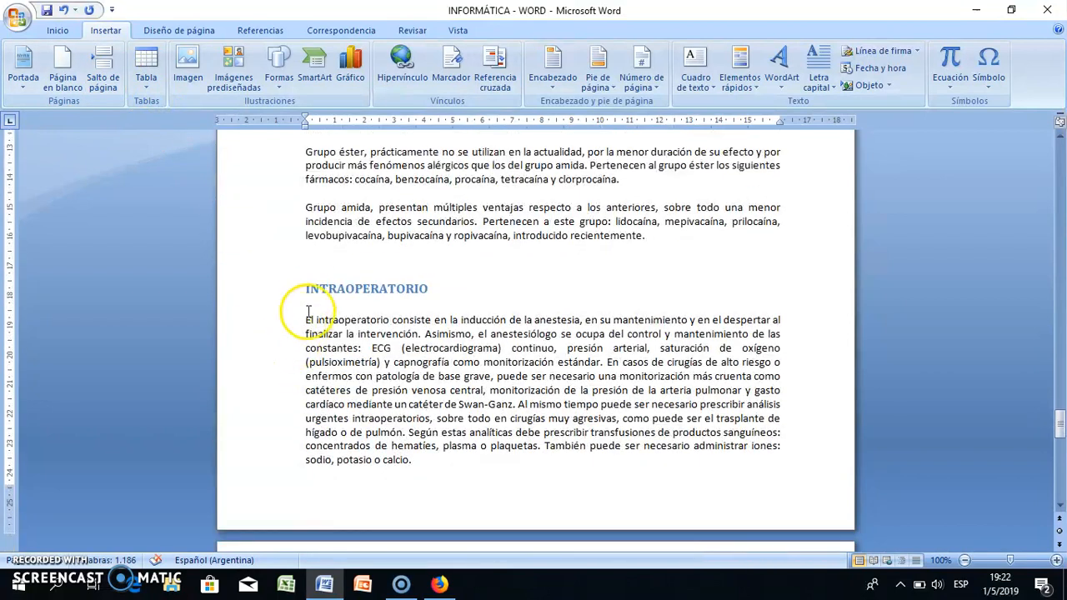
left_click(306, 291)
left_click(102, 77)
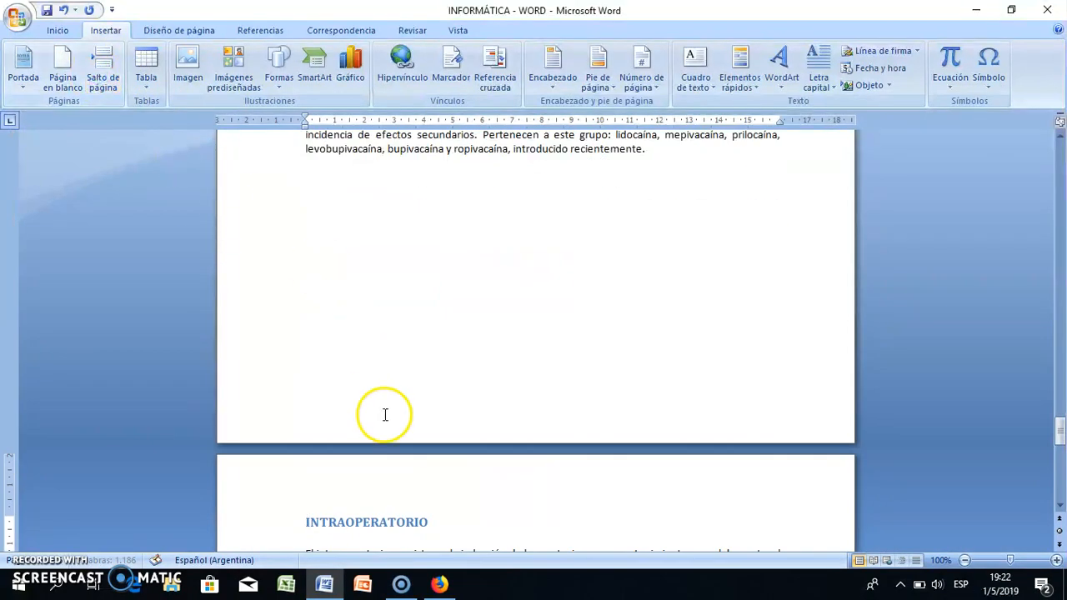
Insert a page break before the heading DESPERTAR INTRAOPERATORIO
scroll(379, 412, "down", 4)
scroll(363, 408, "down", 5)
left_click(308, 333)
left_click(103, 76)
Insert a page break before the heading POSTOPERATORIO
scroll(297, 355, "down", 4)
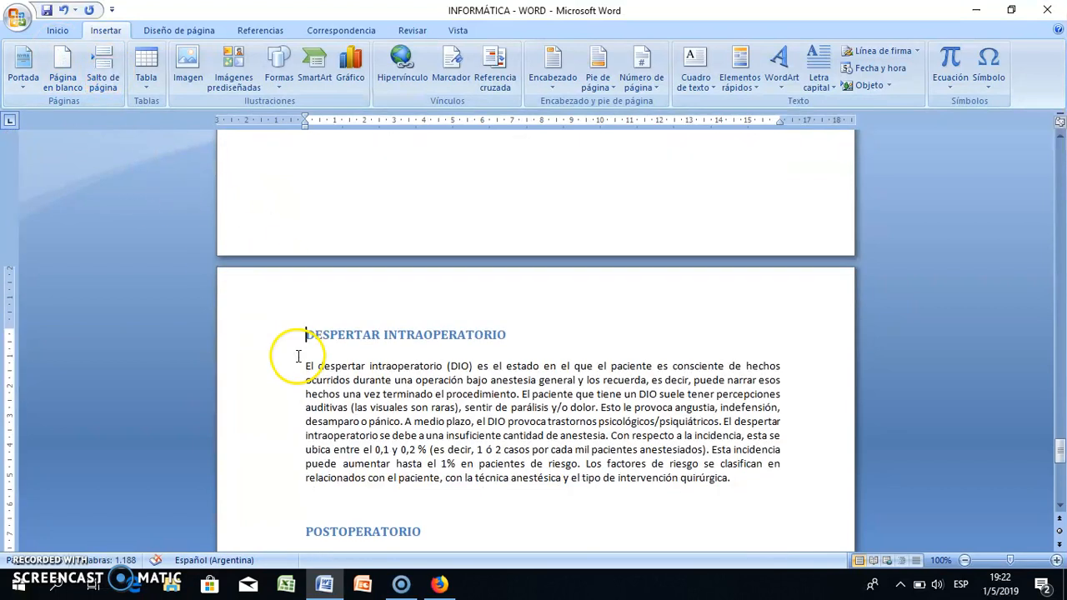
scroll(298, 357, "down", 4)
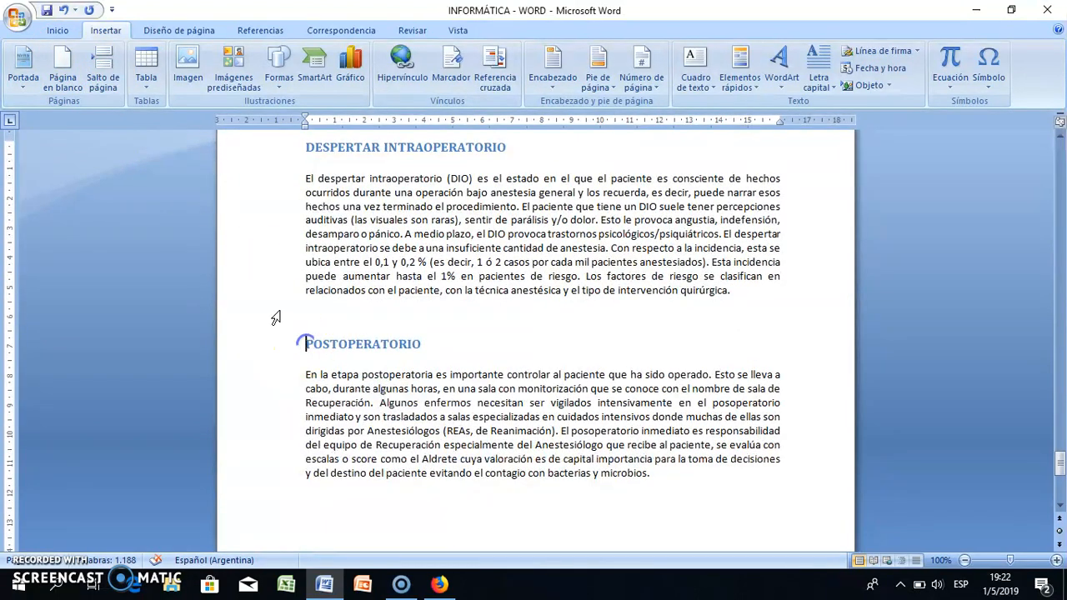
left_click(103, 77)
scroll(309, 346, "down", 7)
Add a new line at the end of the INTRAOPERATORIO paragraph and insert a blank page there
scroll(310, 349, "up", 18)
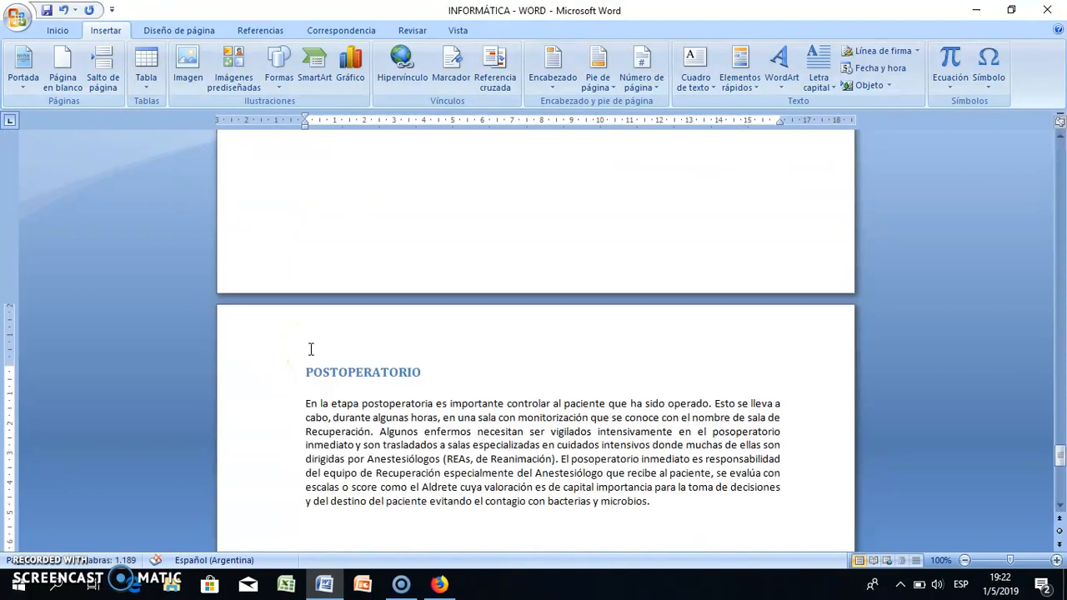
scroll(310, 349, "up", 12)
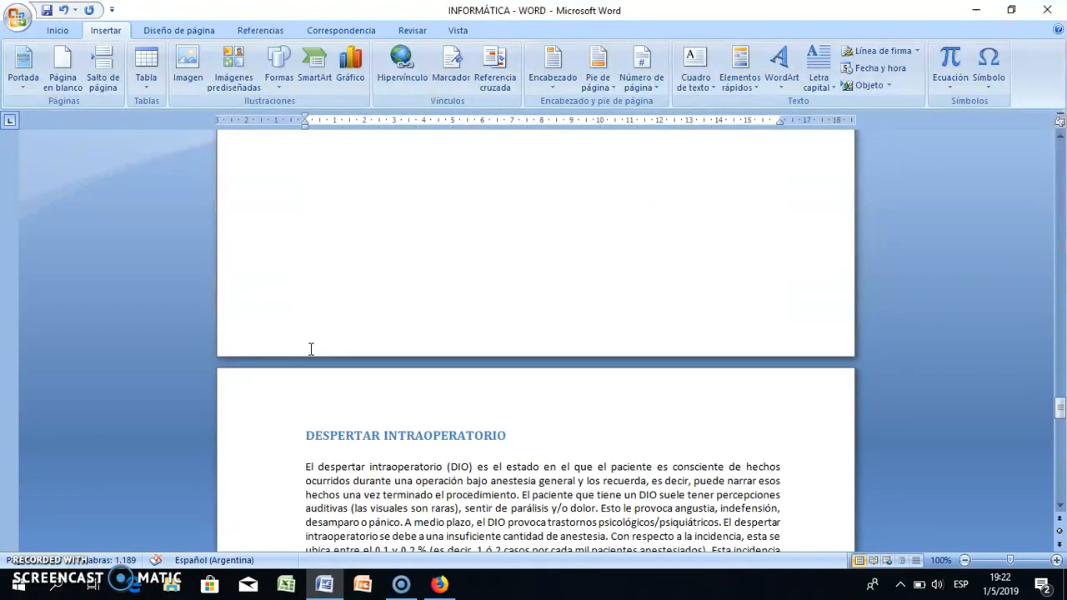
left_click(438, 331)
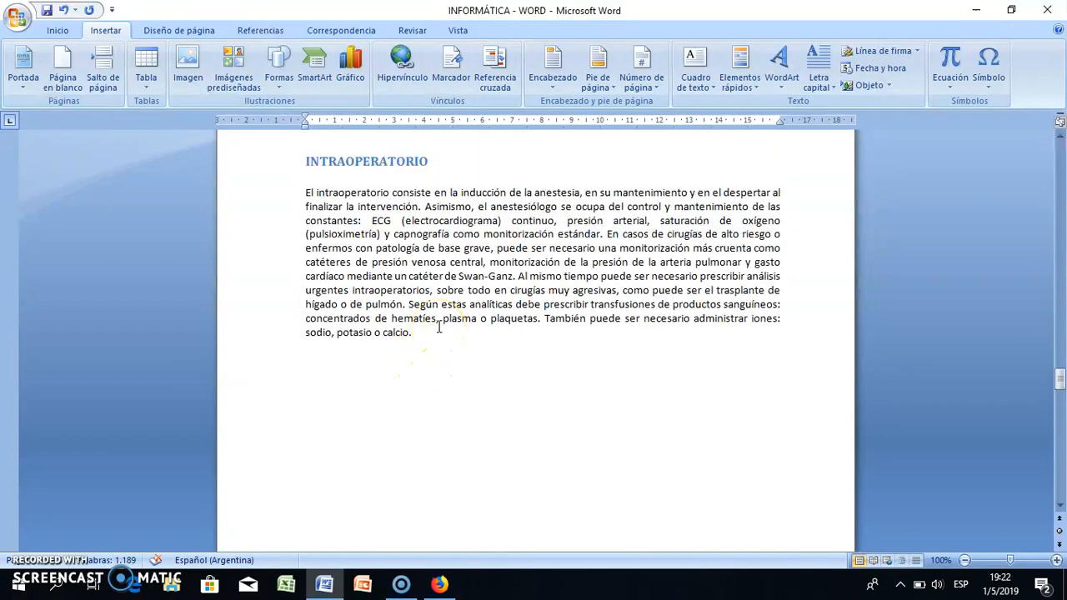
left_click(422, 332)
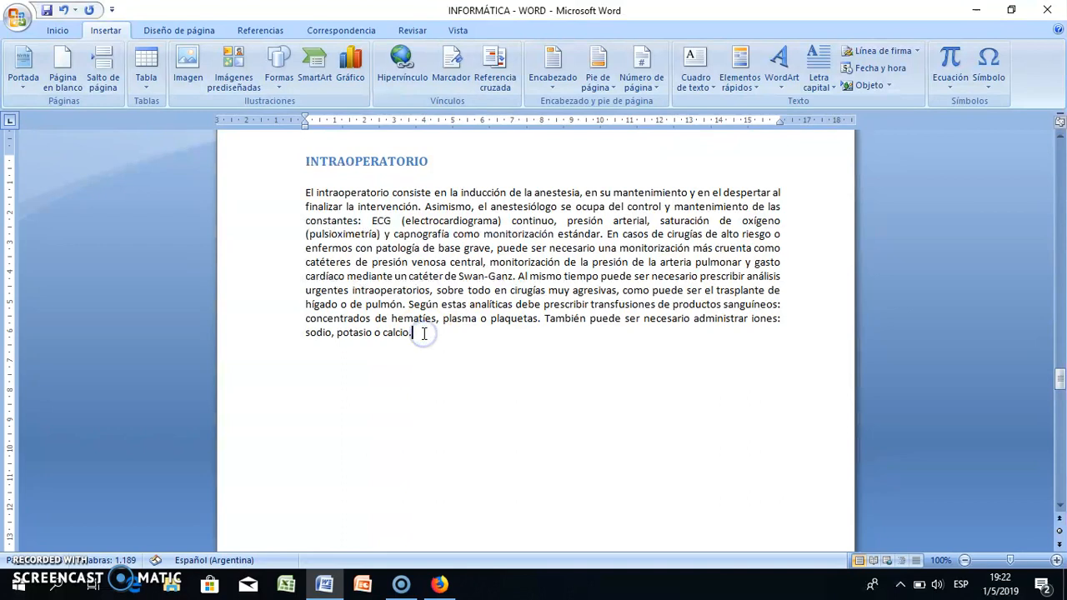
key("Return")
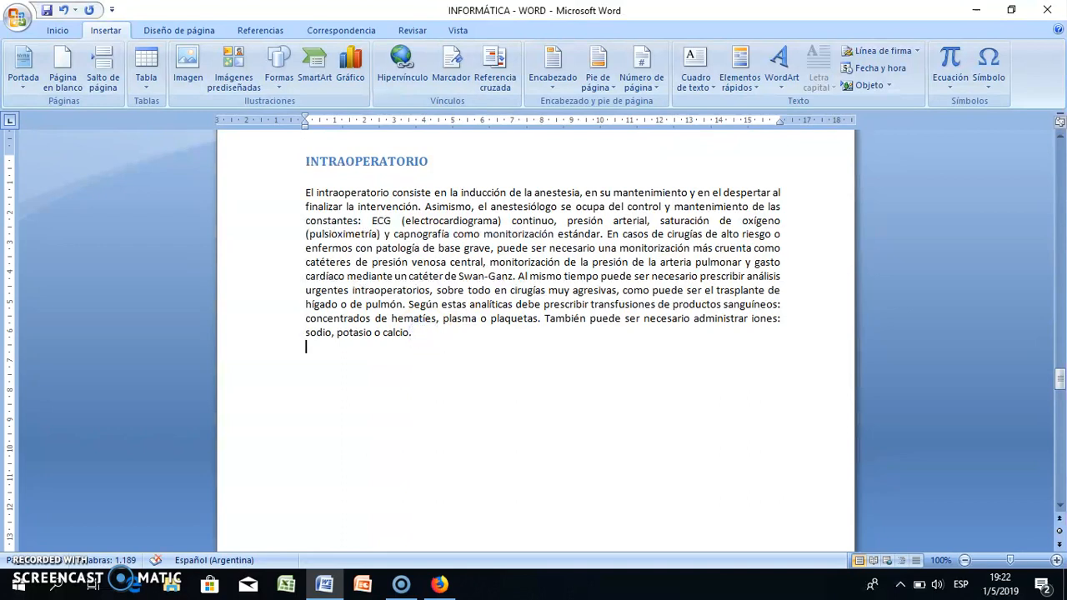
left_click(73, 80)
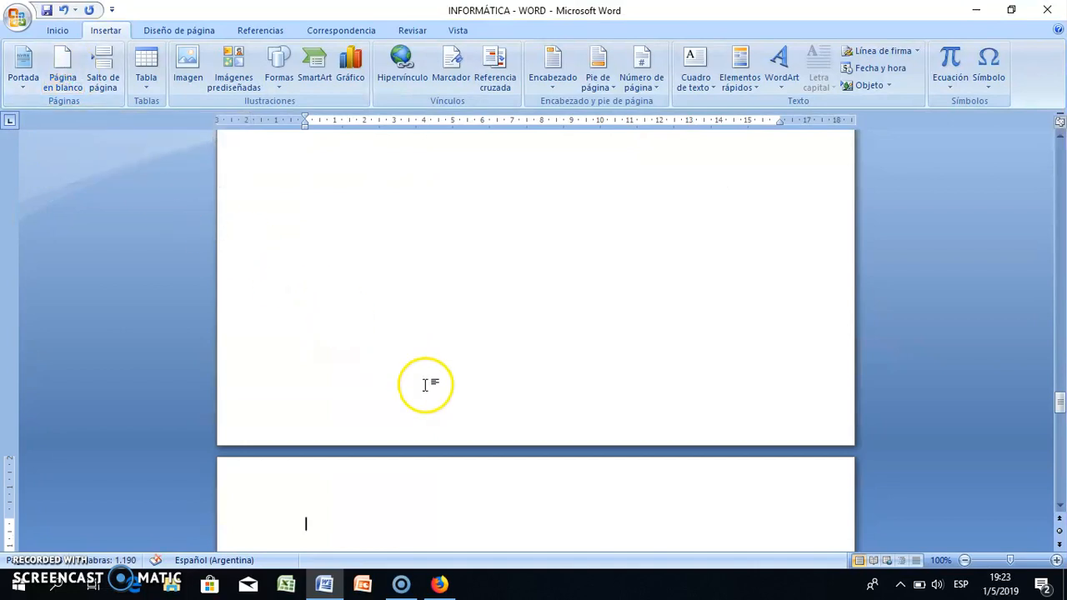
scroll(426, 385, "down", 4)
scroll(426, 385, "down", 12)
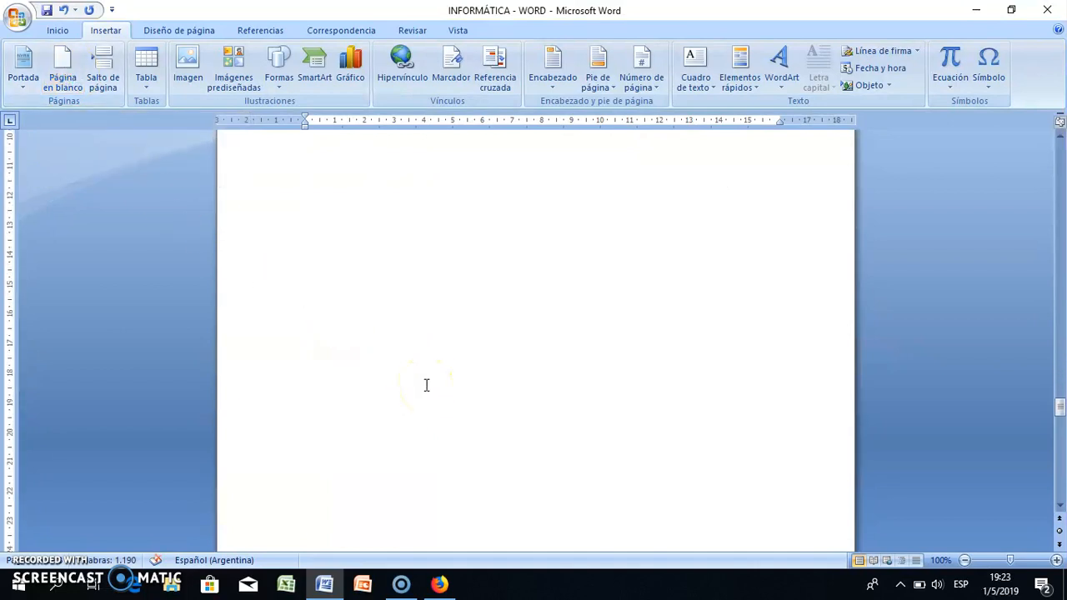
scroll(426, 386, "down", 1)
scroll(426, 385, "up", 14)
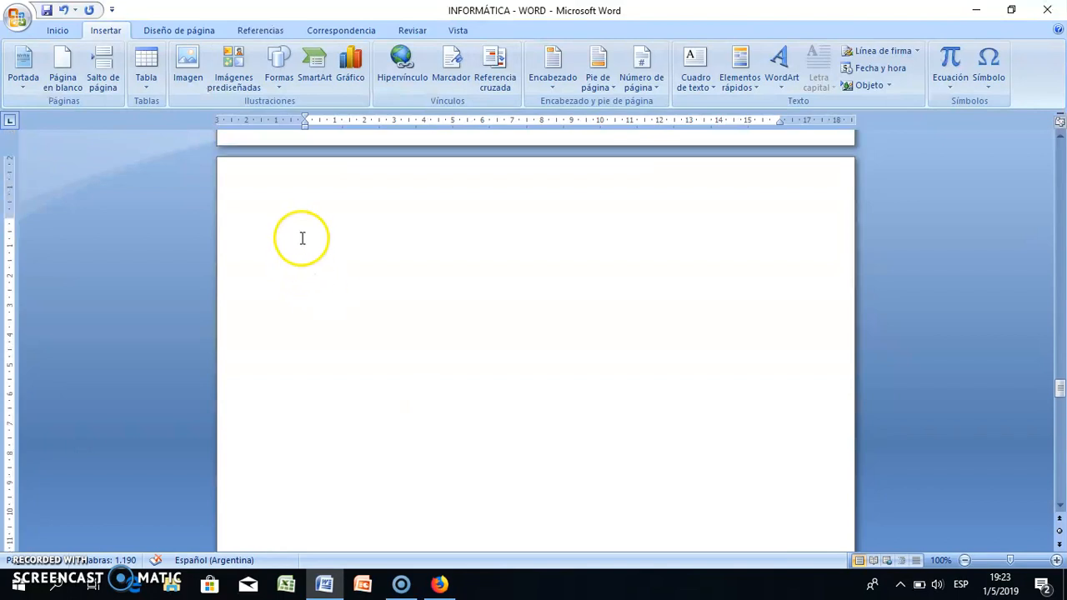
Insert a table with 8 columns and 7 rows on the blank page, with columns autofitted to their contents
left_click(147, 84)
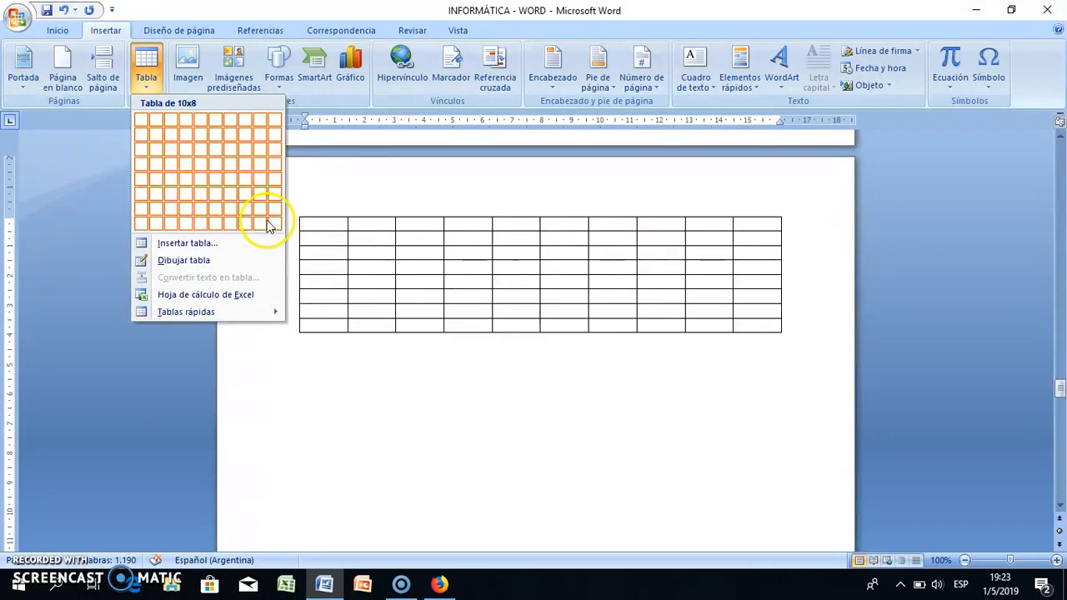
left_click(203, 242)
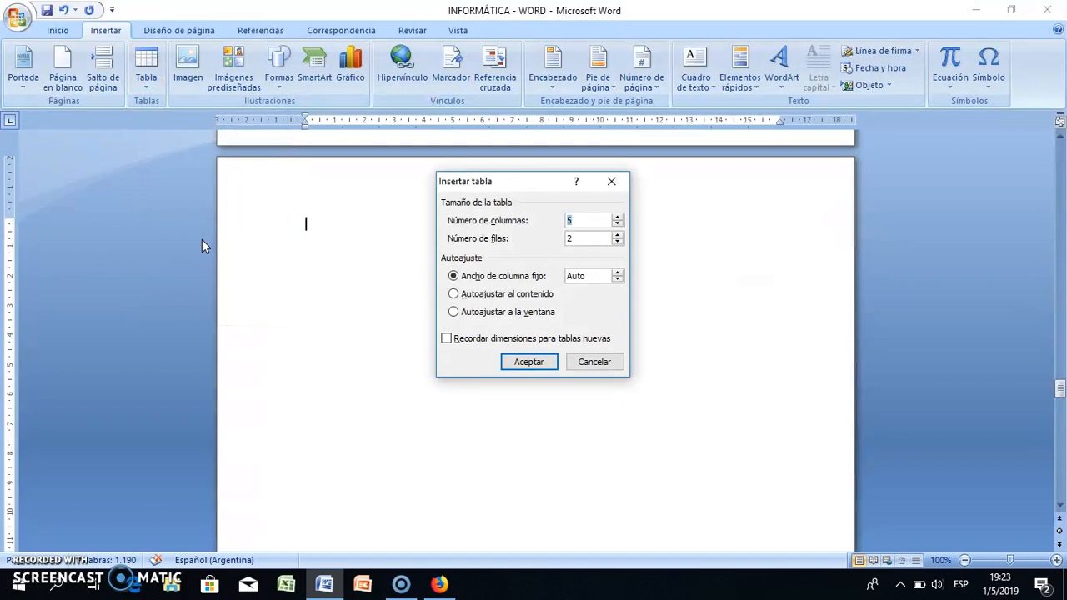
left_click(617, 217)
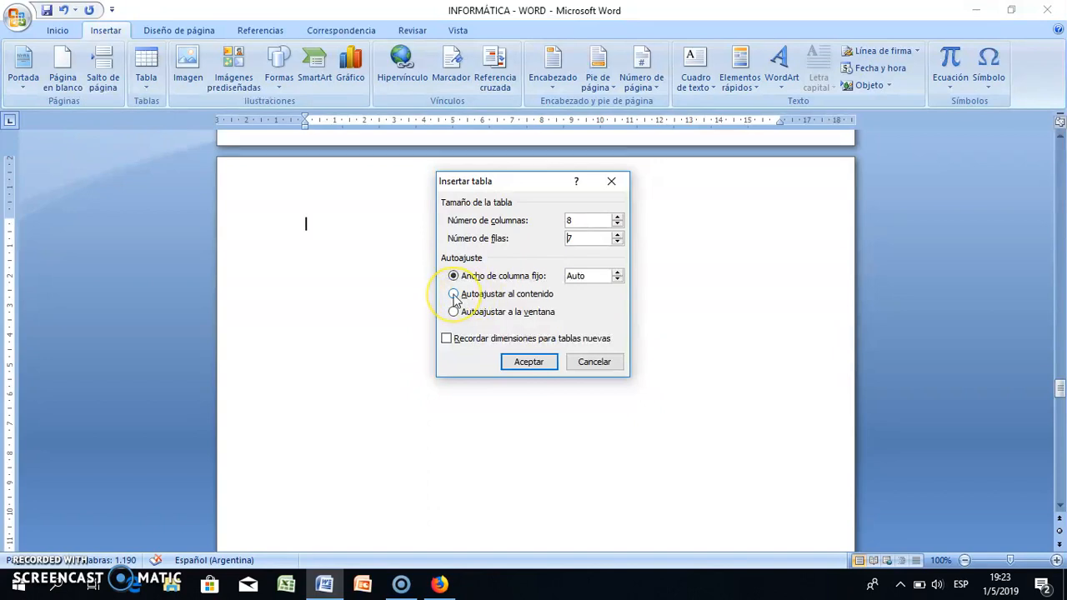
left_click(454, 293)
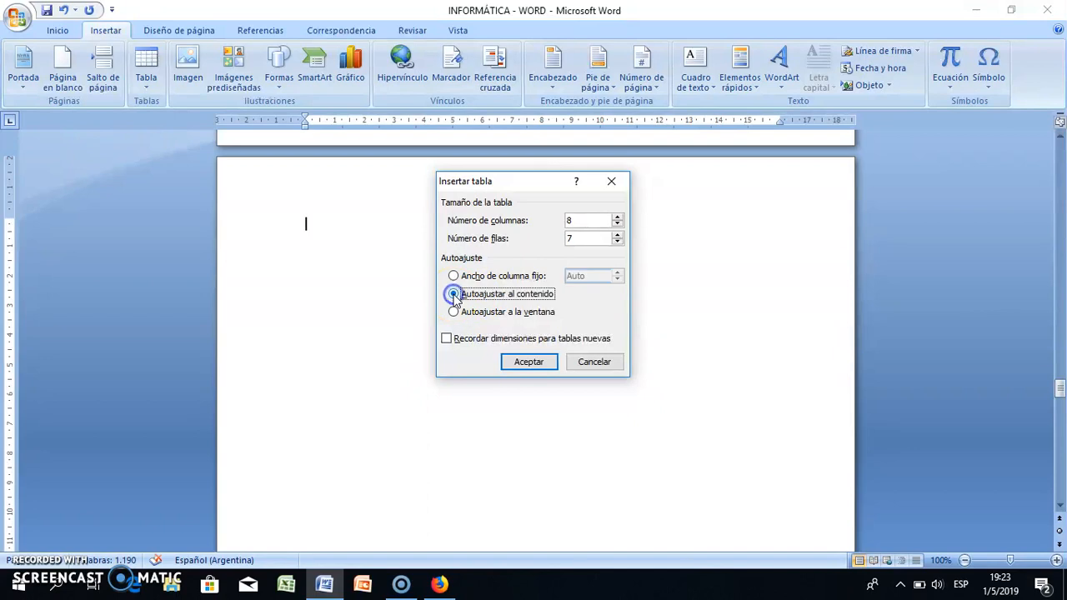
left_click(529, 361)
Enter "sss" in the table's first cell and S, S and s on three separate lines in the cell below
type("sss")
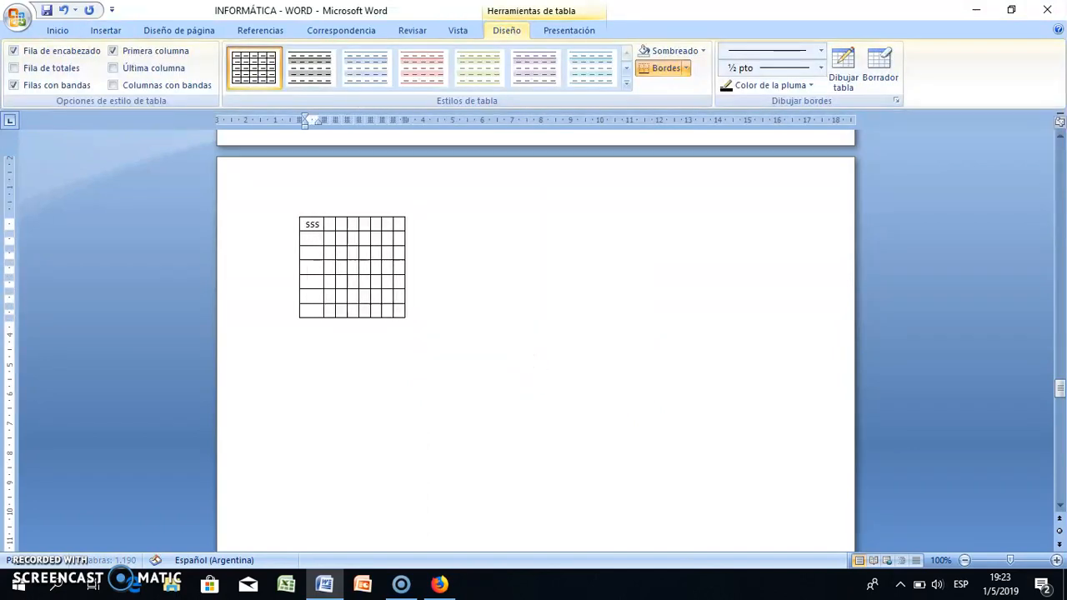
left_click(315, 235)
type("s")
key("Return")
type("s")
key("Return")
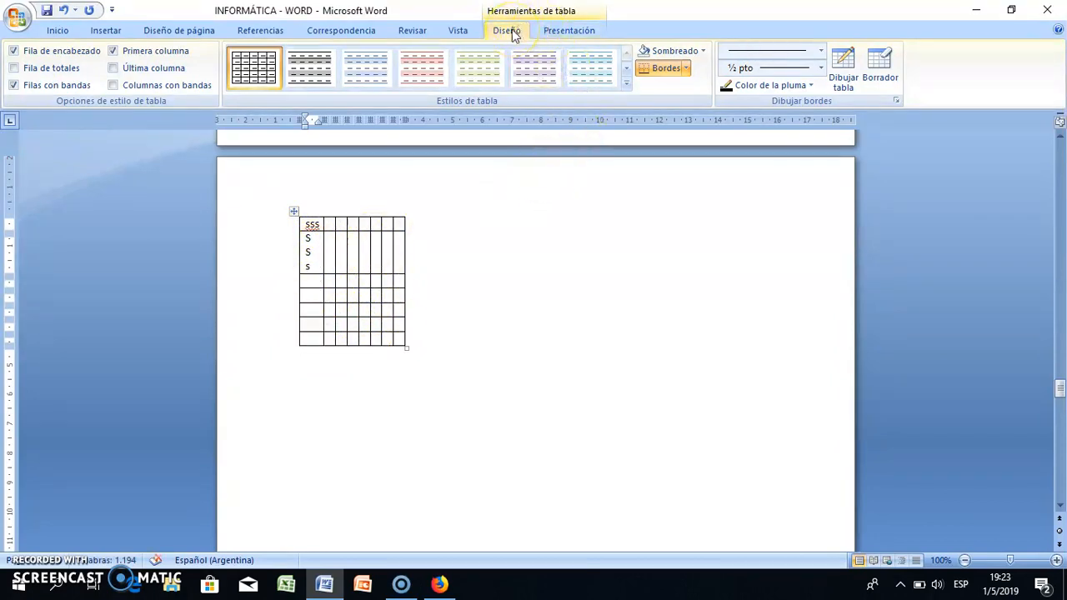
Try the built-in purple table style with a filled header row and first column, and undo it
left_click(626, 81)
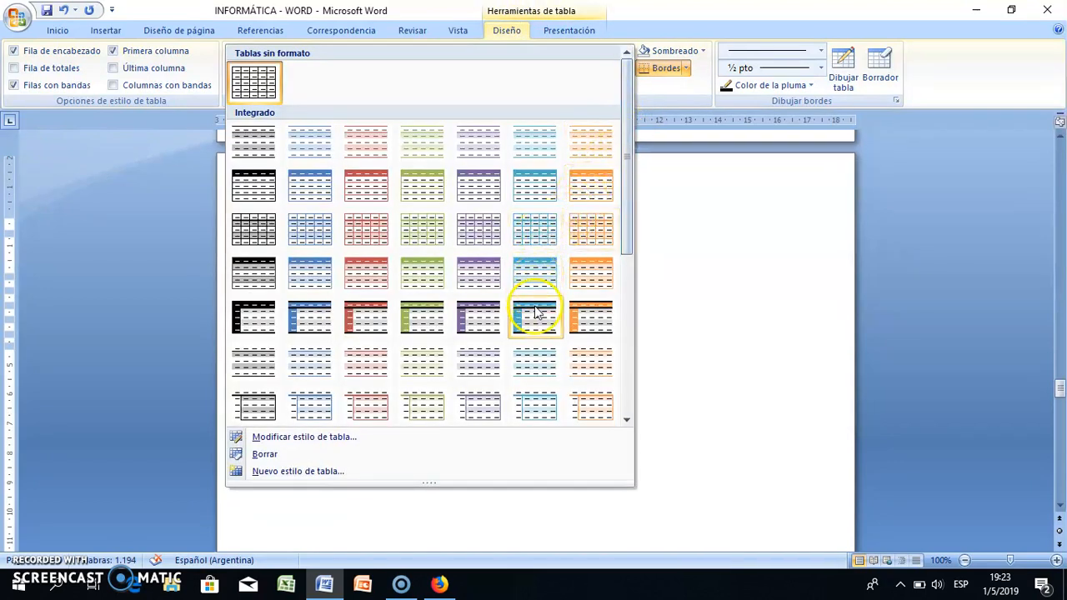
left_click(472, 319)
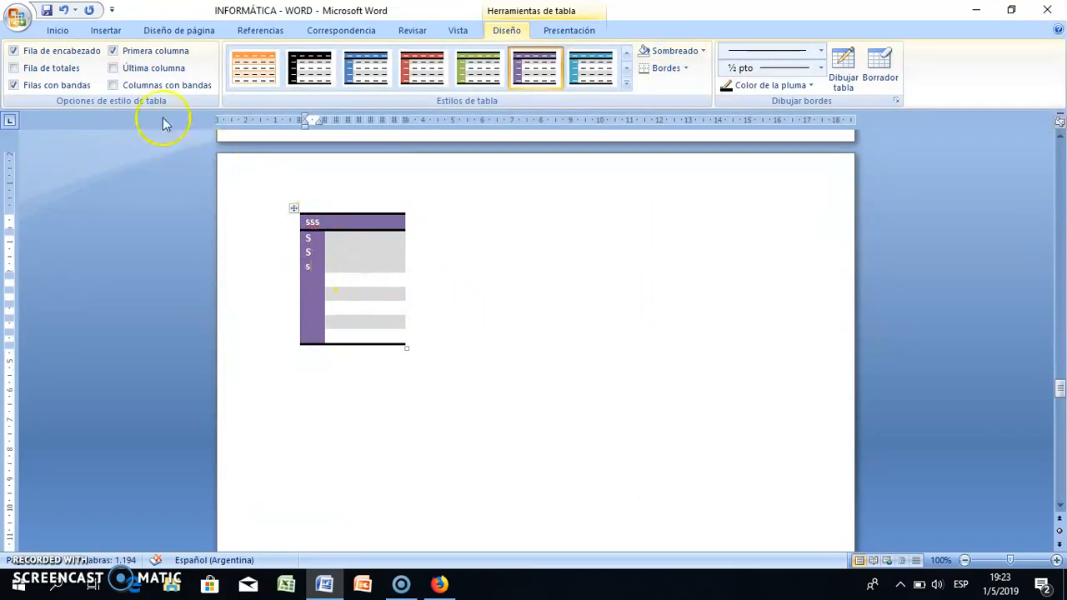
left_click(64, 10)
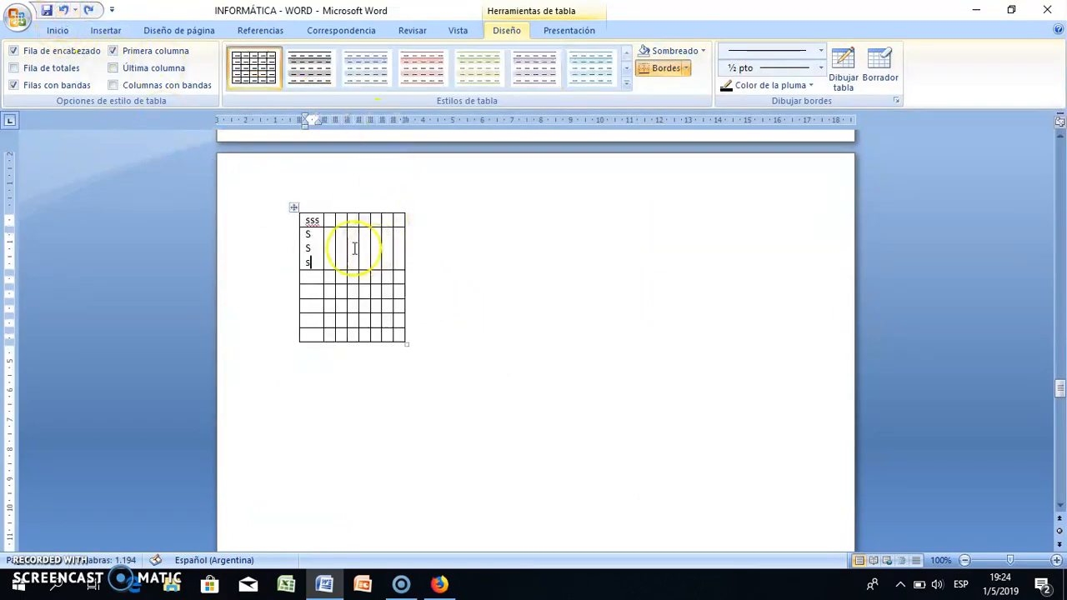
Open the borders and shading settings for the whole table and choose the double-line border style
left_click_drag(314, 221, 399, 329)
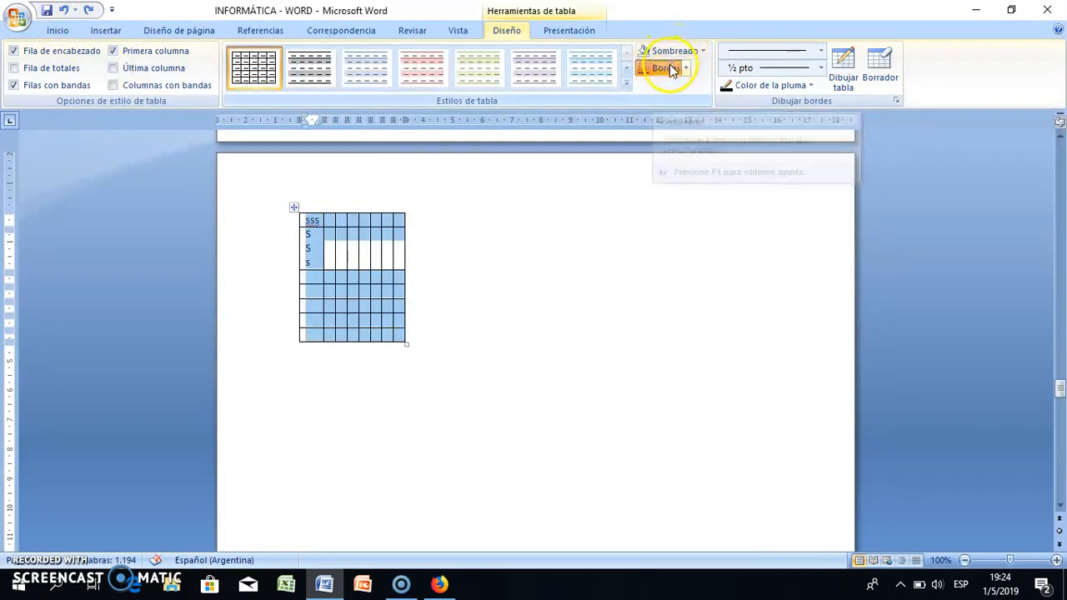
right_click(342, 232)
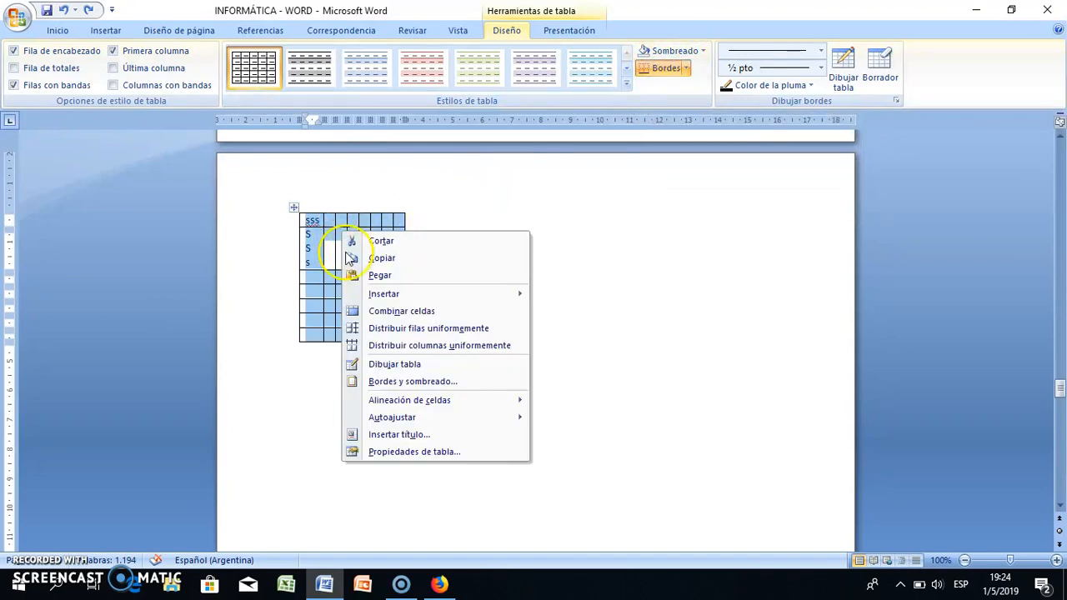
left_click(409, 452)
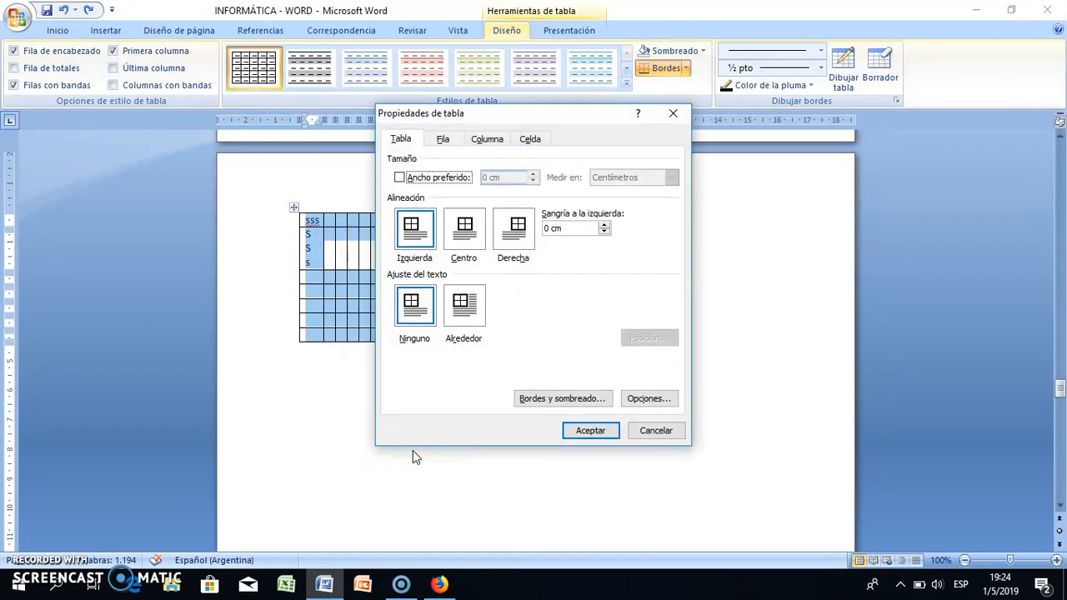
left_click(558, 404)
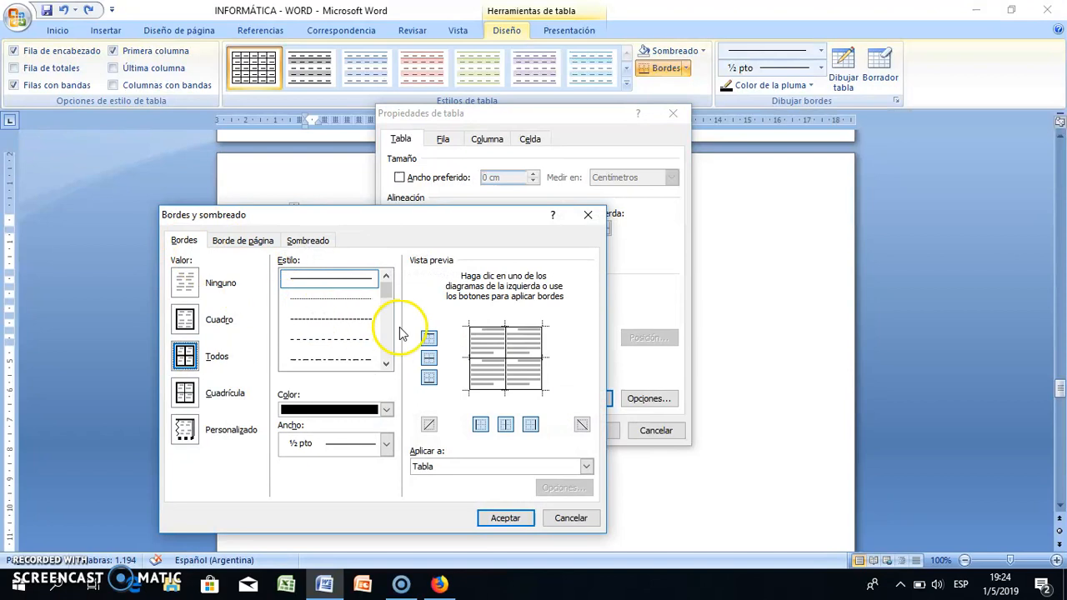
left_click(386, 363)
left_click(354, 342)
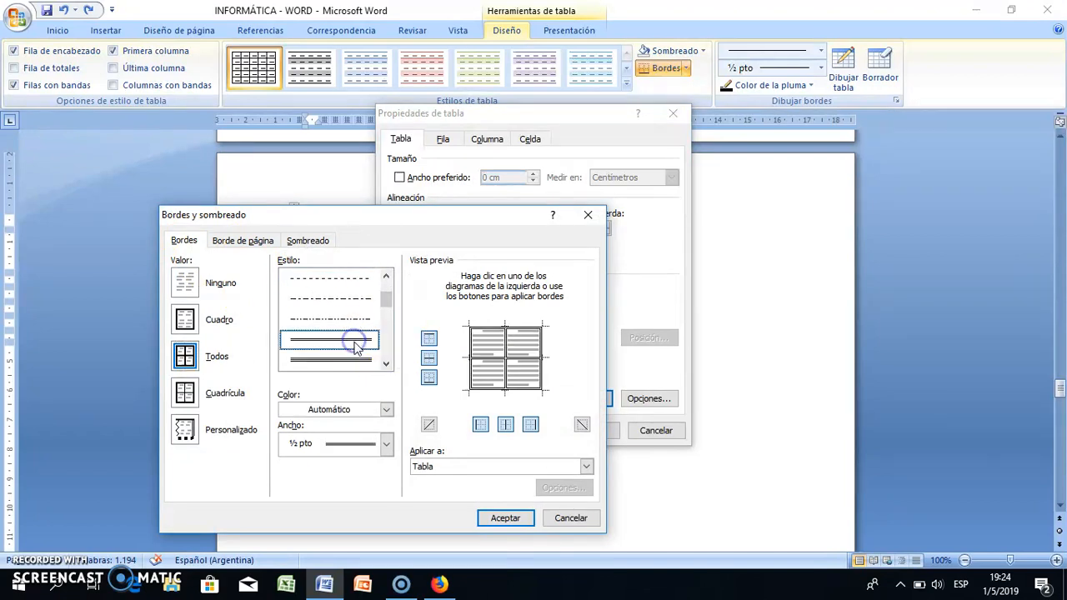
Set the table's border color to the standard light blue and its width to 1 ½ pto, applied to Tabla
left_click(387, 411)
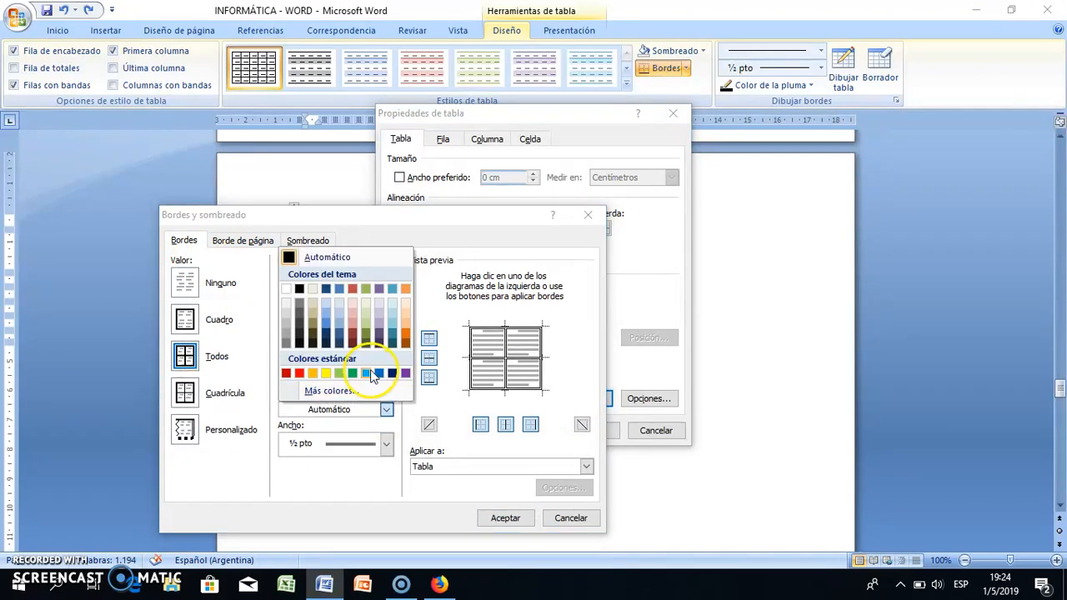
left_click(371, 373)
left_click(387, 443)
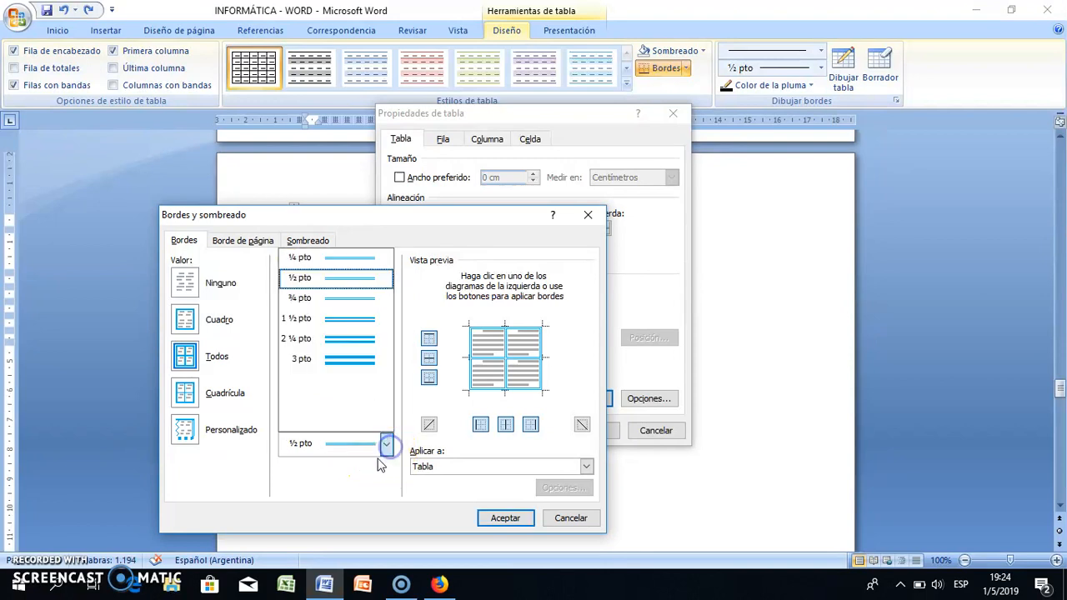
left_click(350, 324)
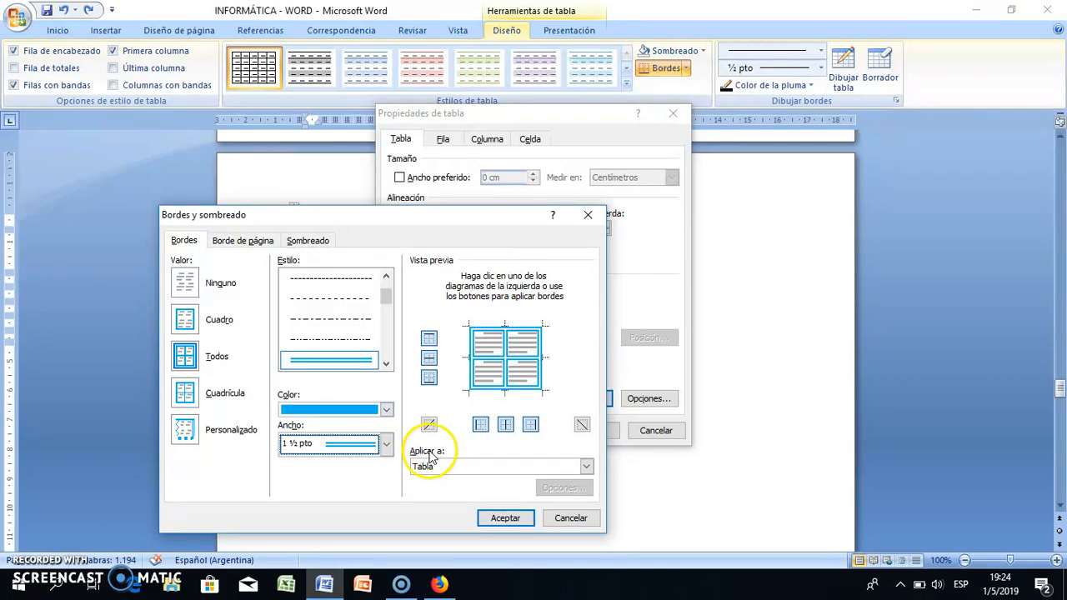
left_click(453, 468)
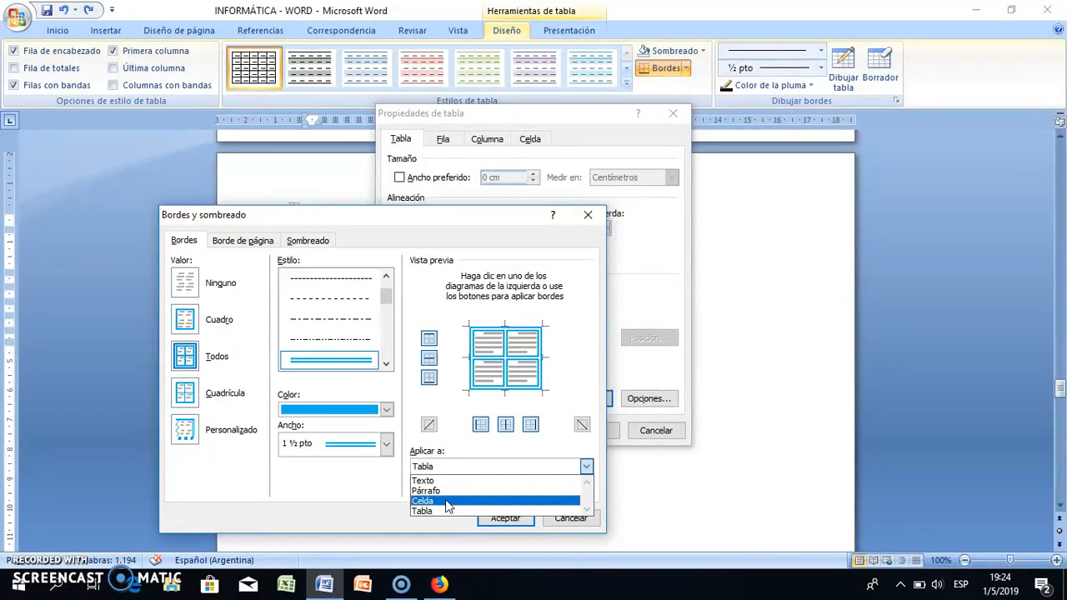
left_click(426, 511)
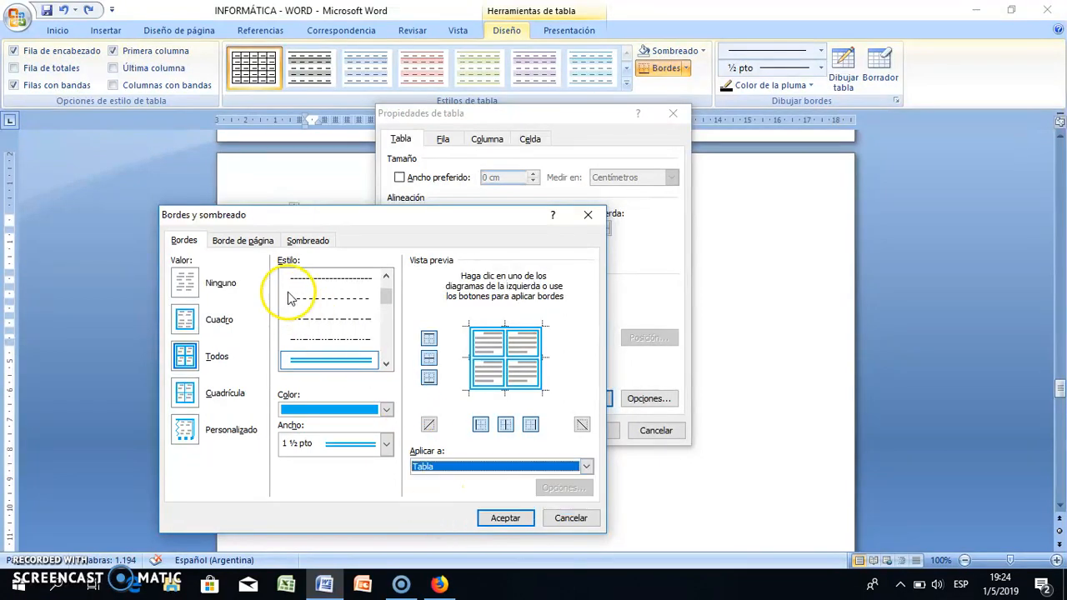
Shade the selected cells with the light orange theme color, using Celda as the shading target
left_click(255, 243)
left_click(300, 242)
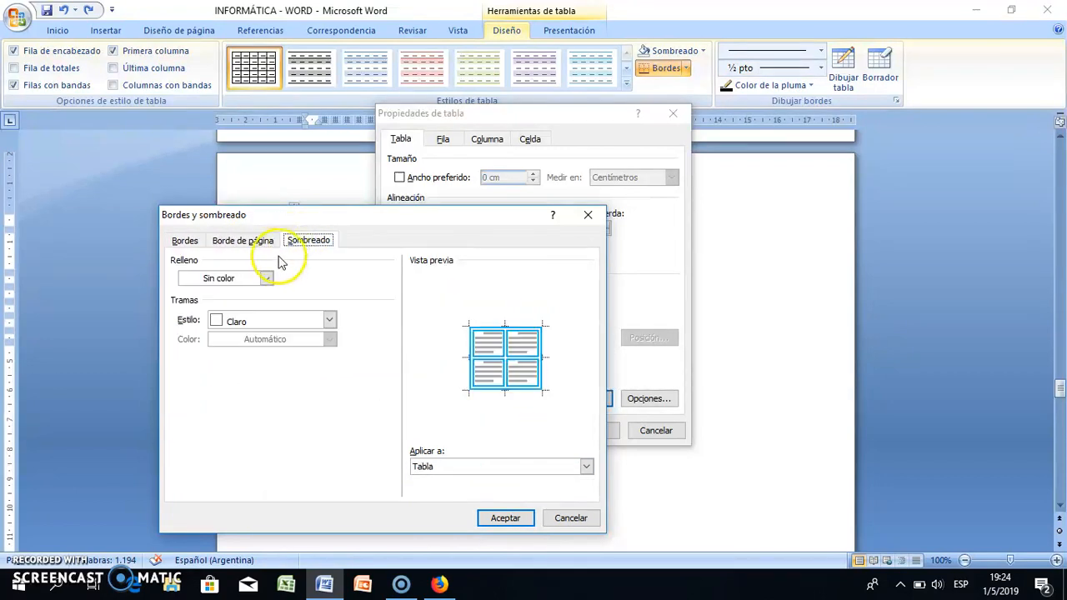
left_click(266, 278)
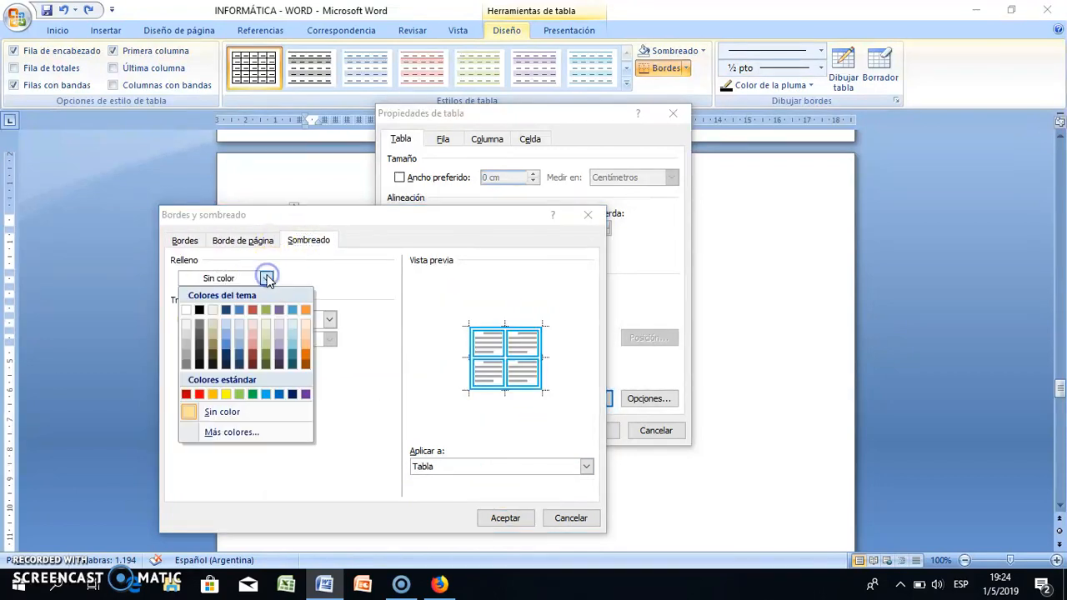
left_click(293, 335)
left_click(266, 280)
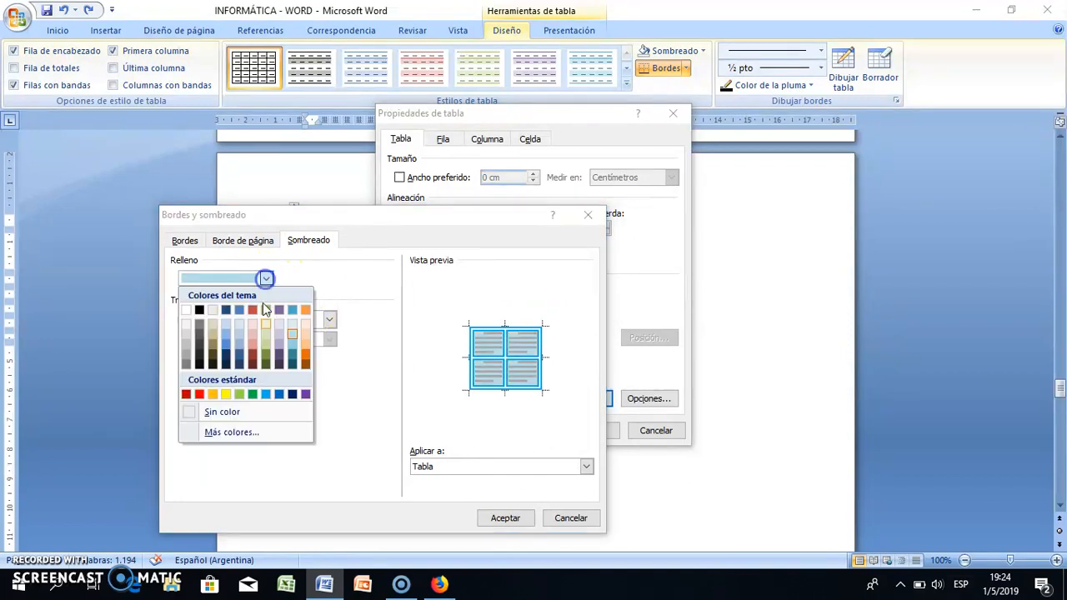
left_click(305, 335)
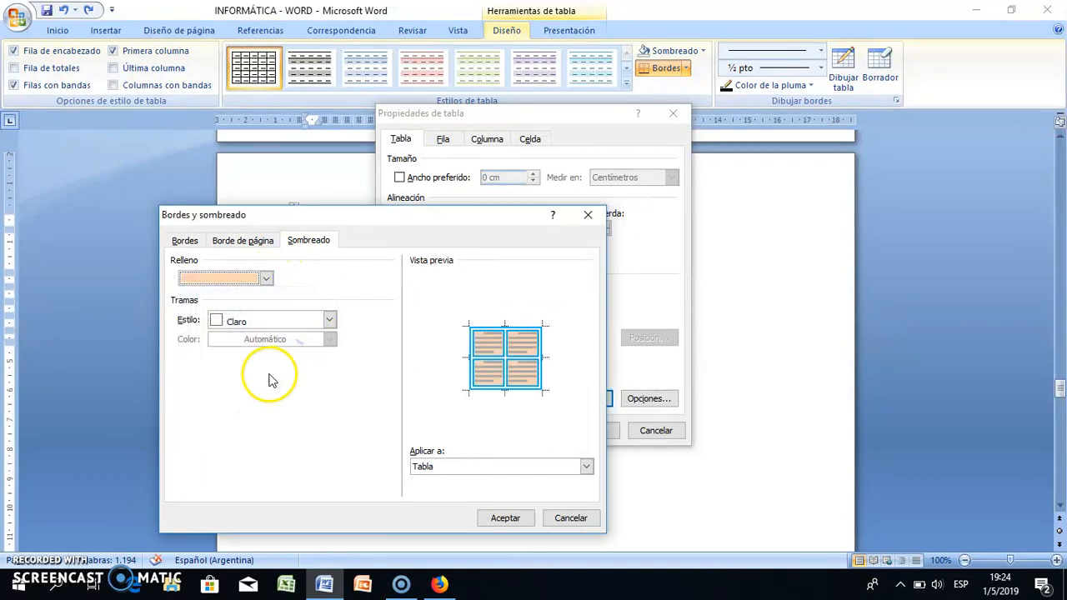
left_click(444, 475)
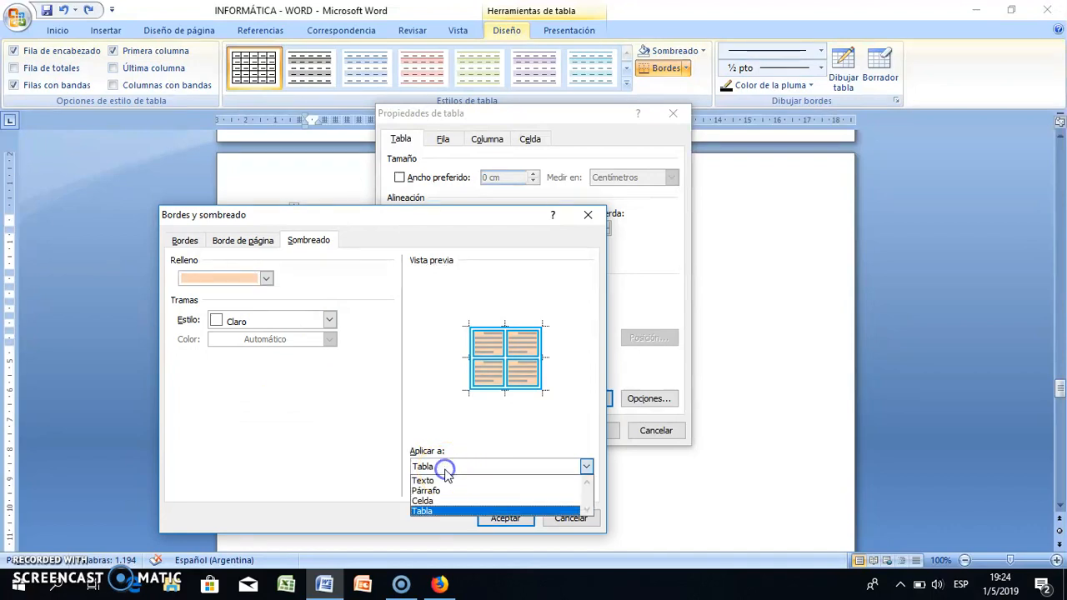
left_click(442, 501)
left_click(505, 518)
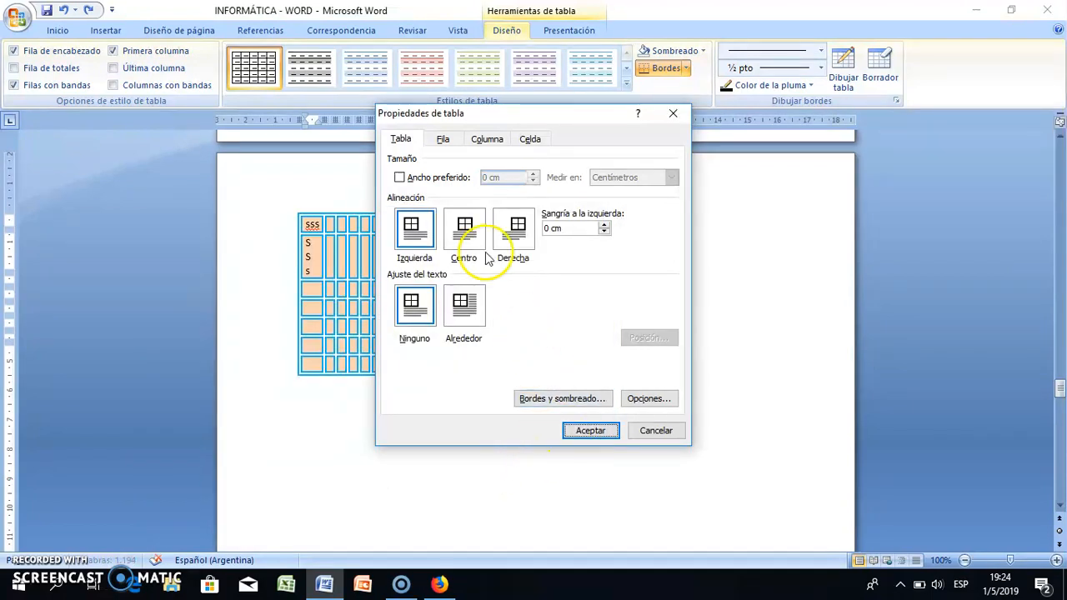
Specify a height of 1 cm for rows 1-7 with the row height rule Exacto
left_click(443, 139)
left_click(413, 190)
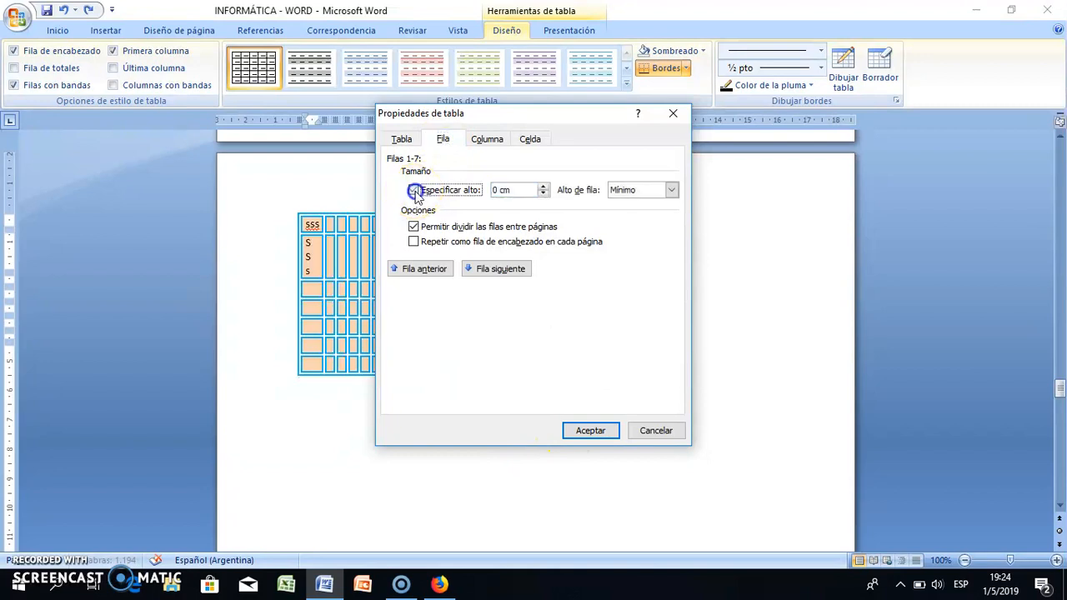
left_click(542, 187)
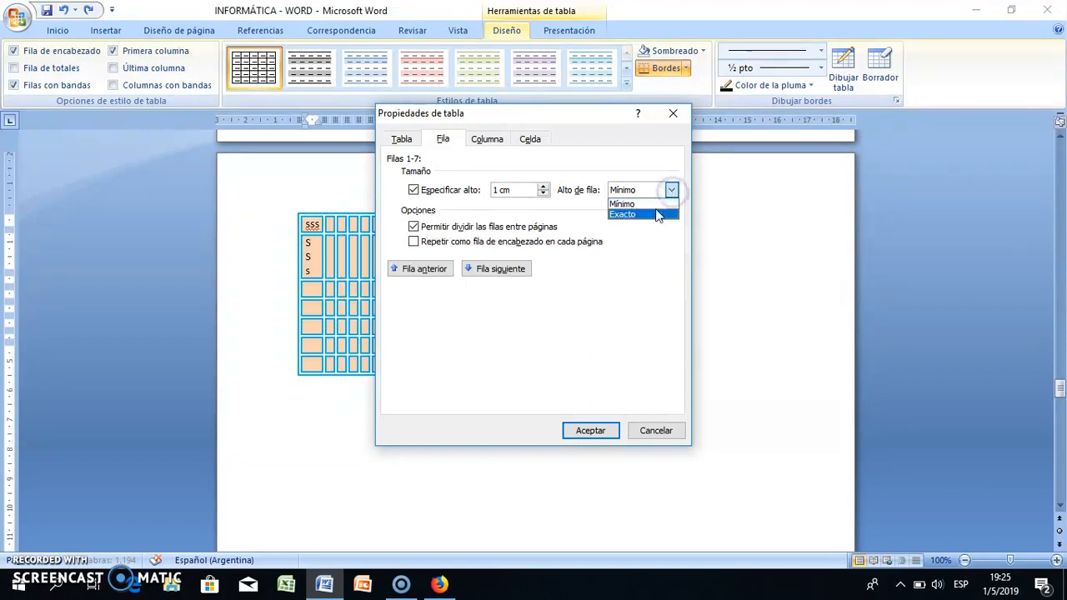
left_click(655, 214)
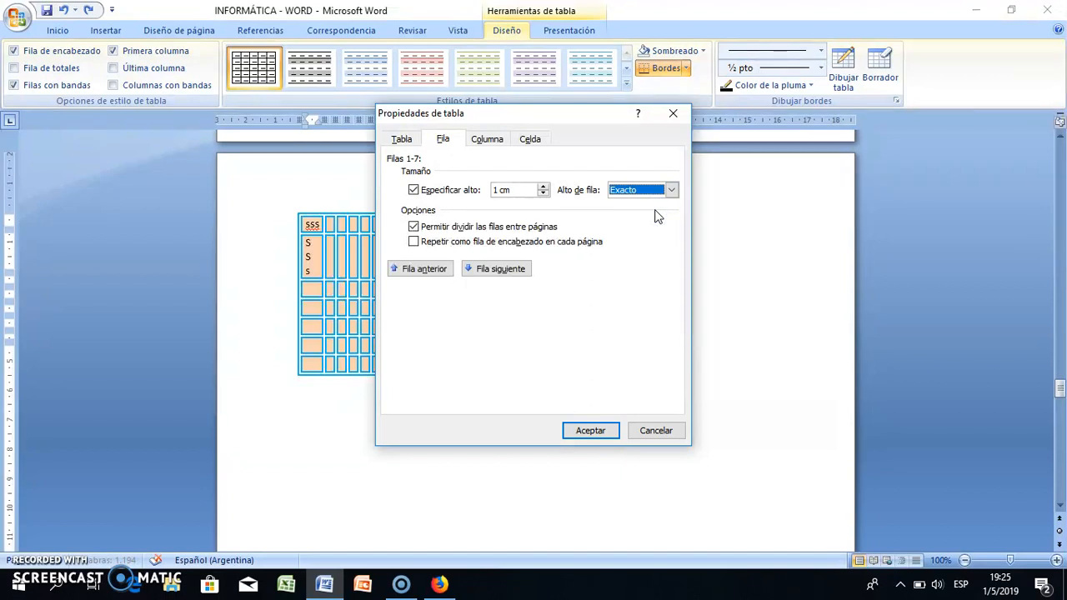
Set the preferred width of columns 1-8 to 1 cm and apply the table properties
left_click(489, 140)
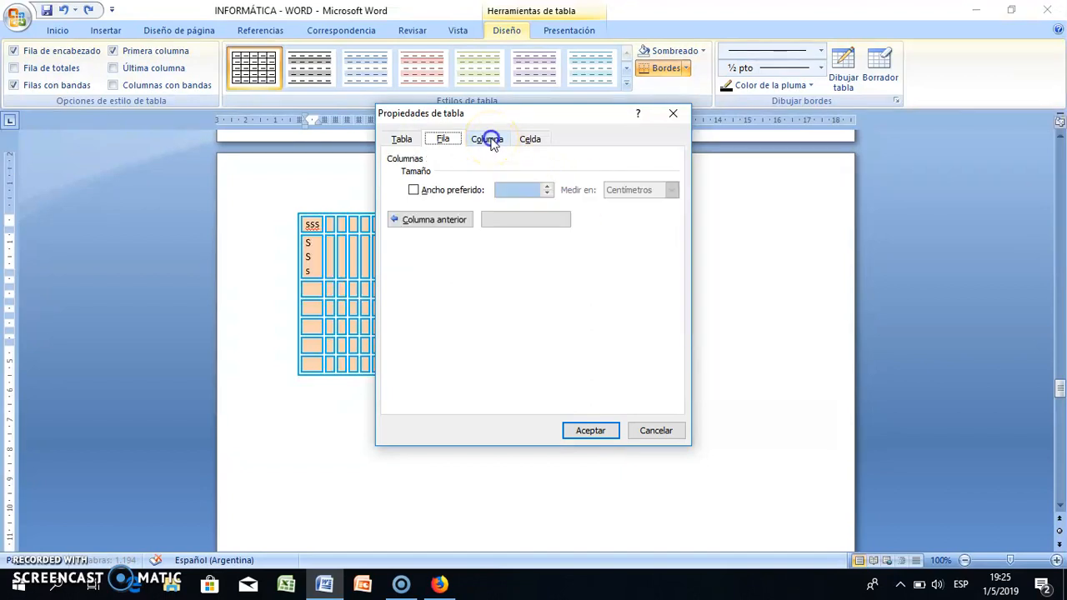
left_click(413, 191)
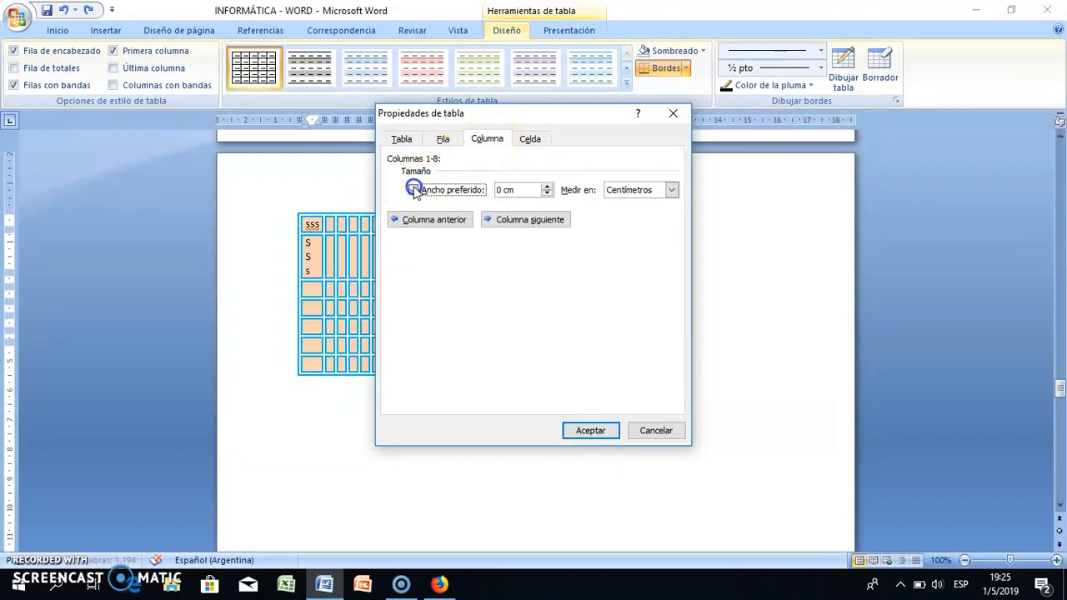
left_click(547, 187)
left_click(547, 187)
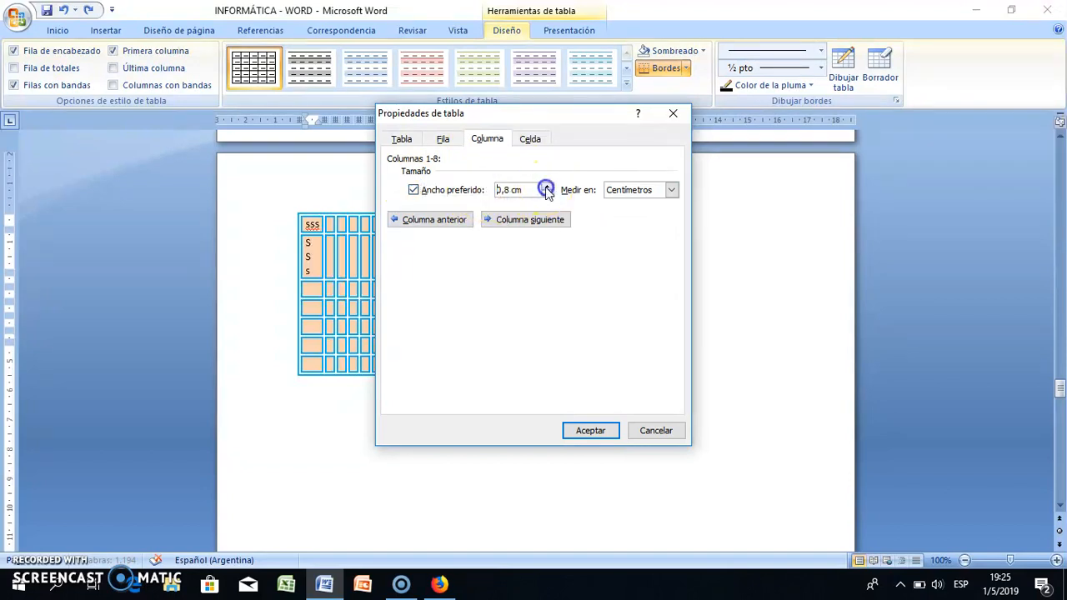
left_click(592, 429)
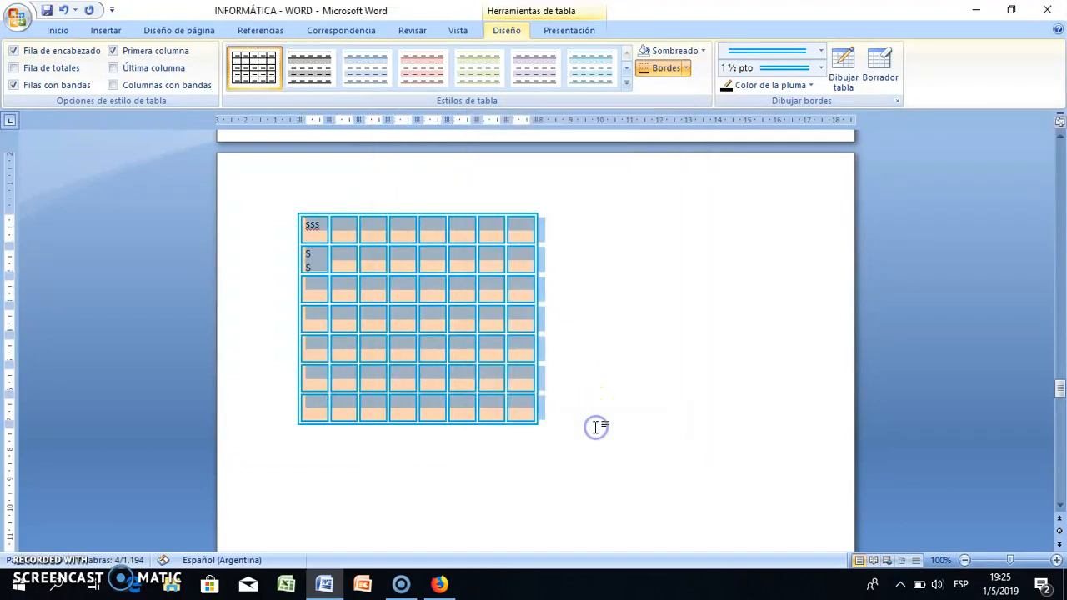
left_click(582, 323)
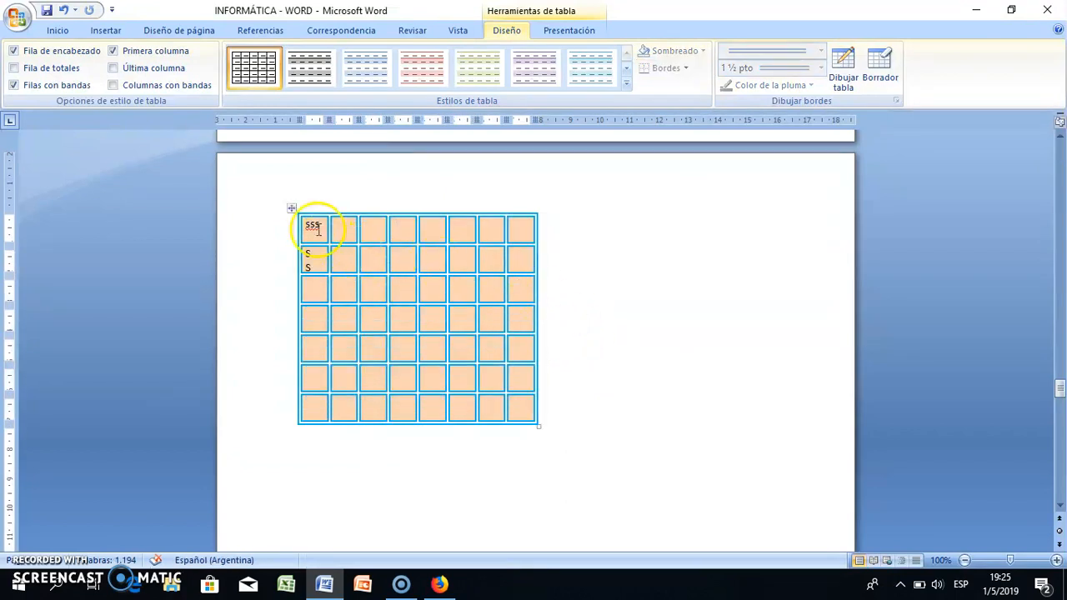
Merge all cells of the table's first row, and merge the first-column cells of rows 2 to 4
left_click_drag(320, 229, 517, 234)
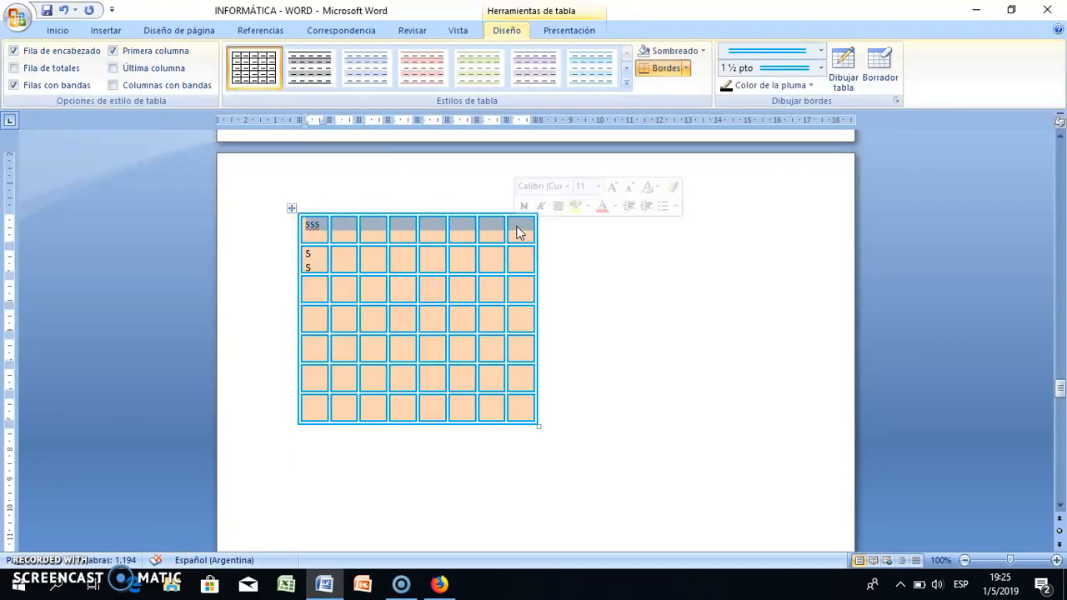
right_click(517, 233)
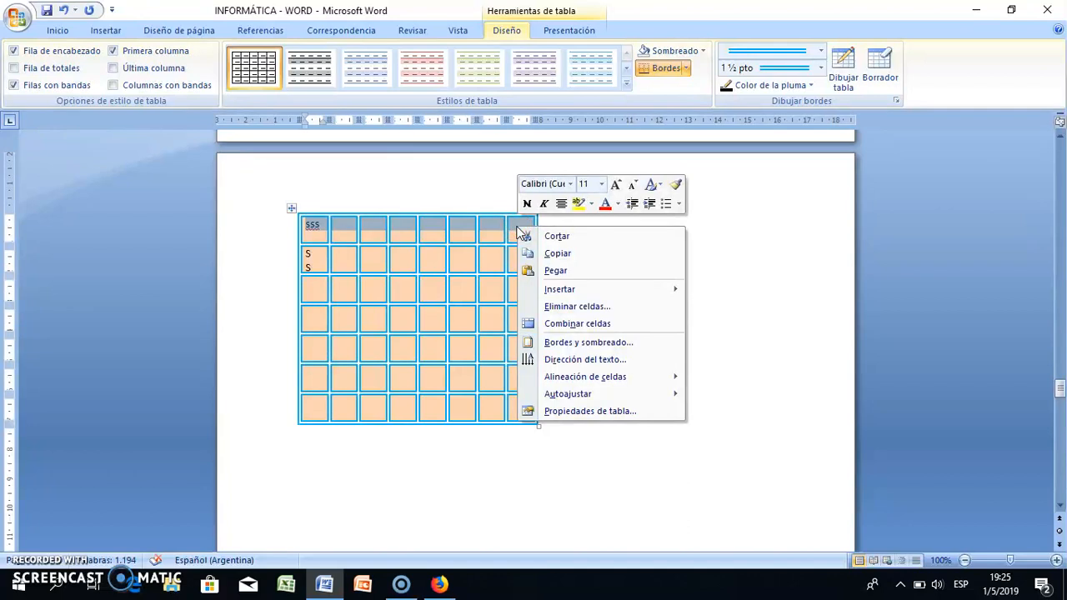
left_click(579, 324)
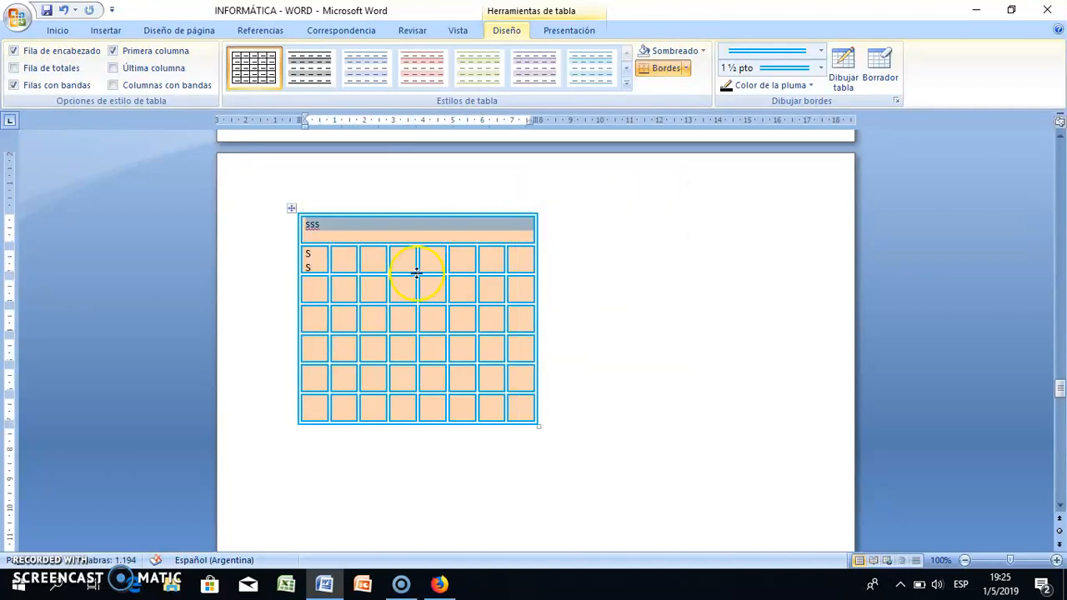
left_click_drag(317, 265, 319, 307)
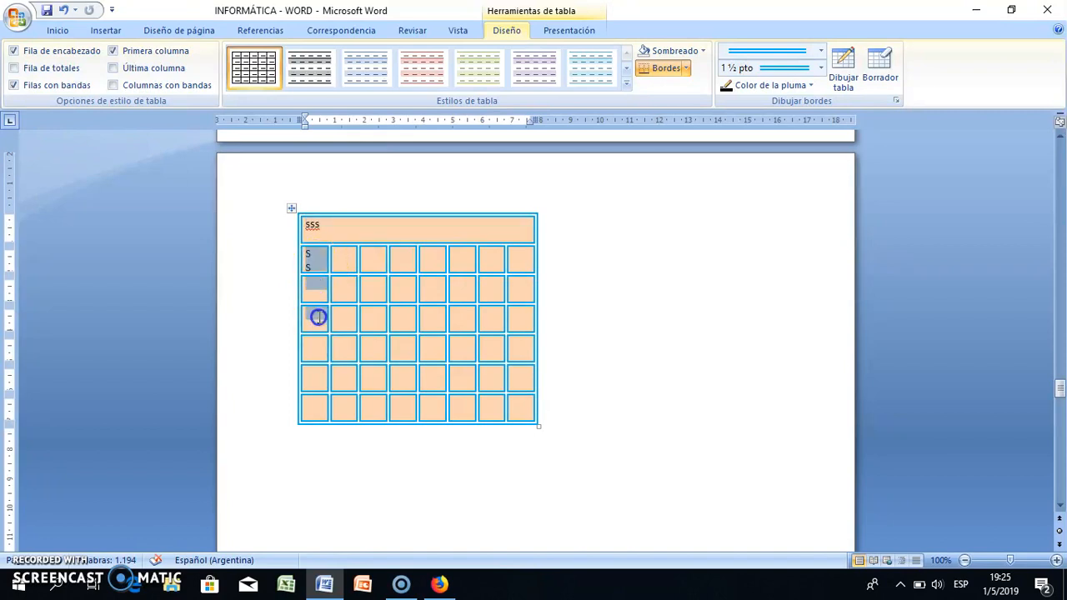
right_click(318, 316)
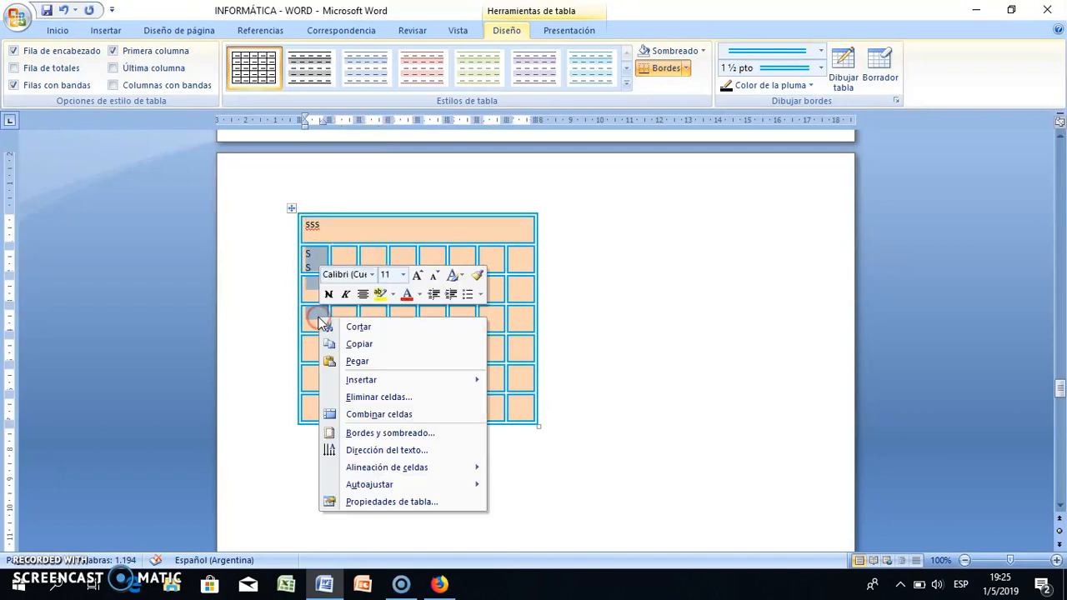
left_click(395, 415)
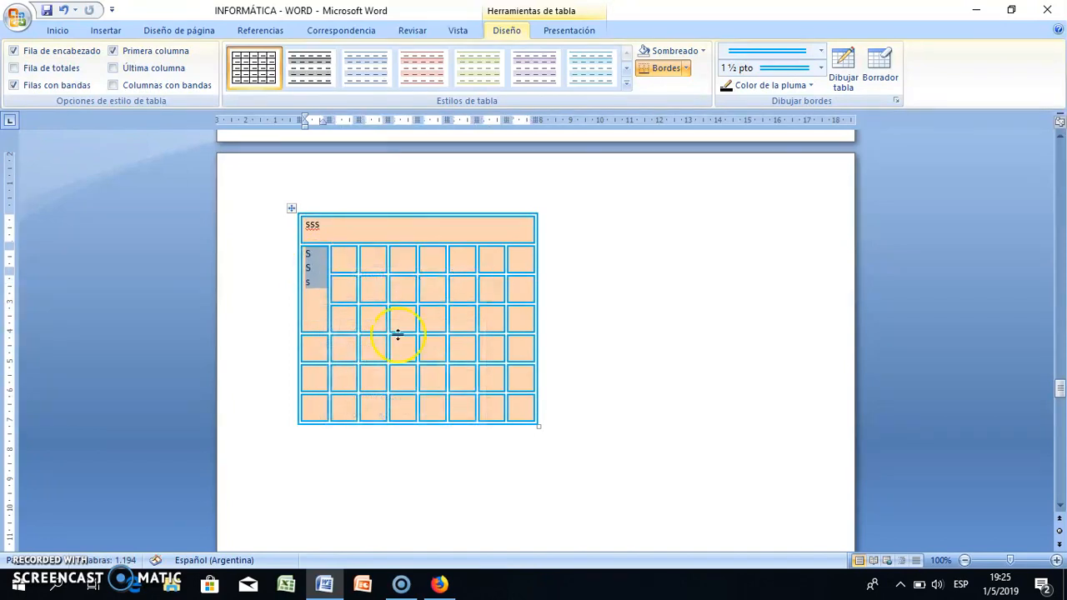
Center the merged top row's text in both directions and align the merged first-column cell's text middle-left
left_click(357, 227)
right_click(358, 230)
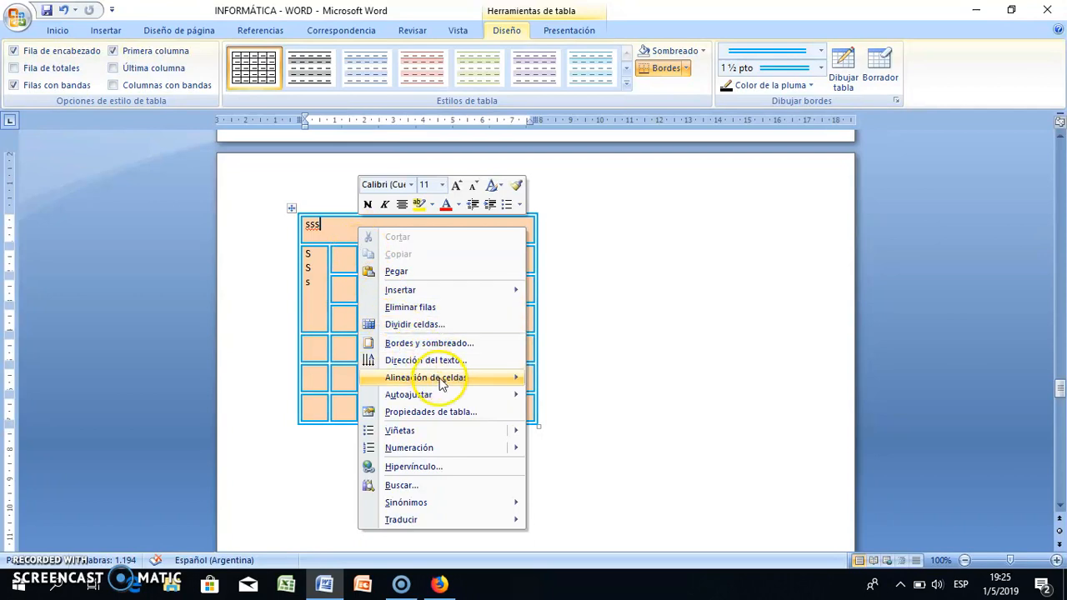
mouse_move(440, 380)
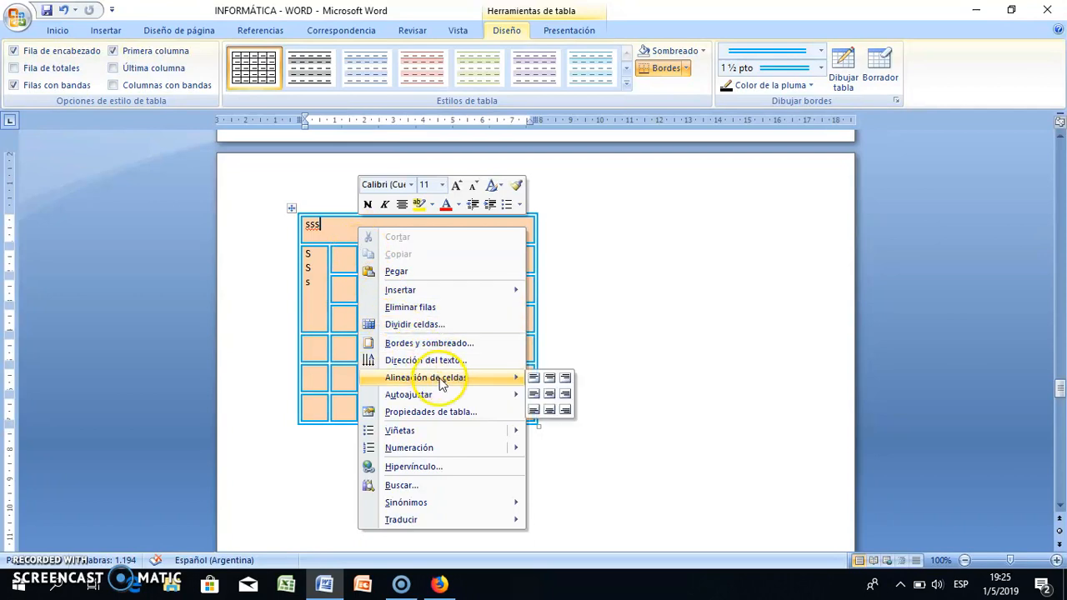
left_click(550, 393)
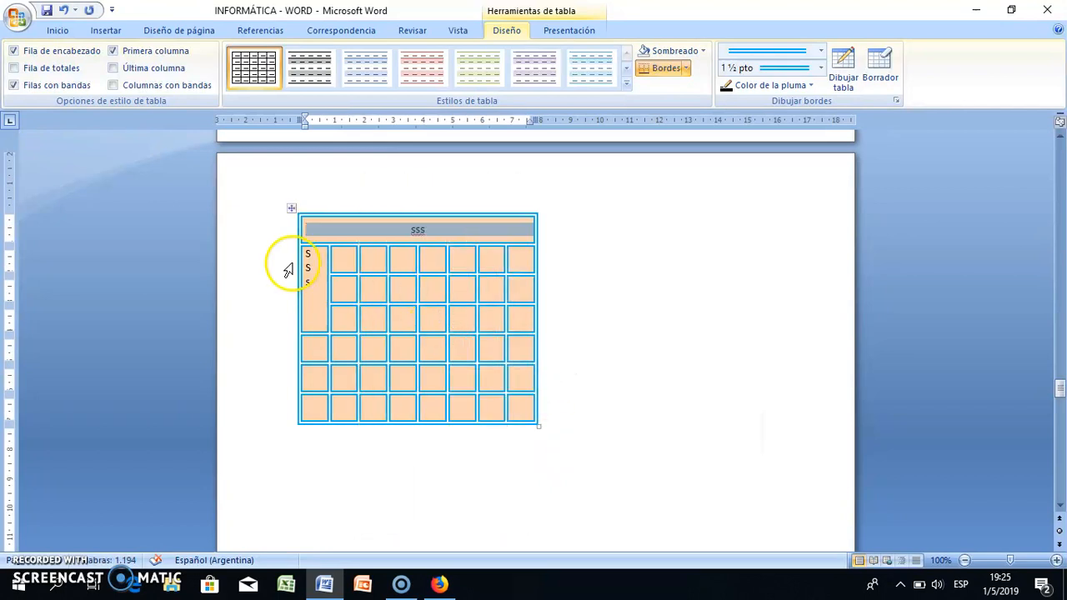
left_click(317, 266)
right_click(317, 265)
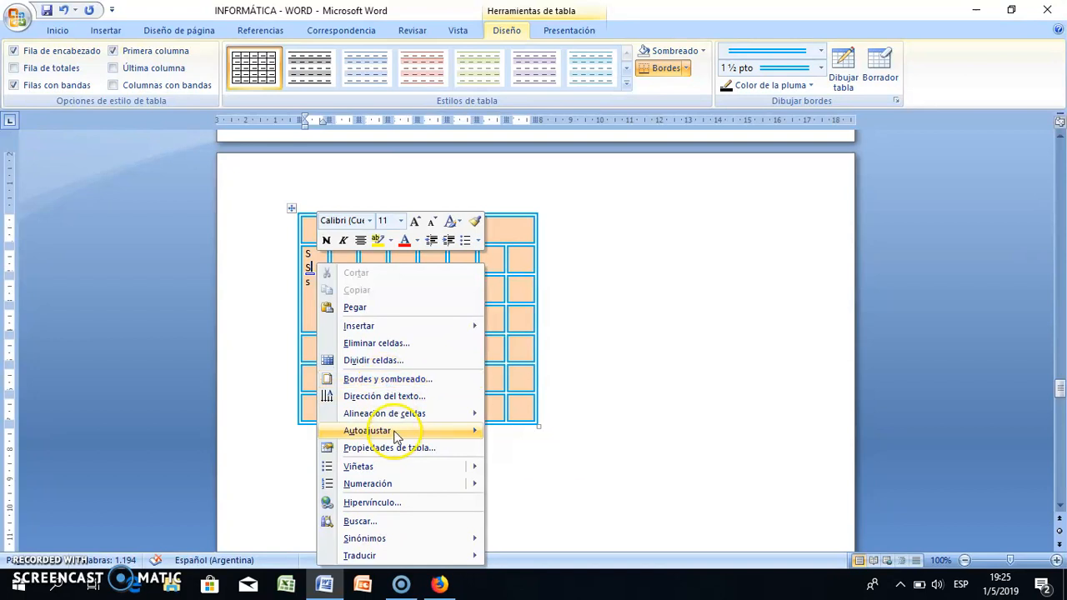
mouse_move(472, 414)
left_click(493, 432)
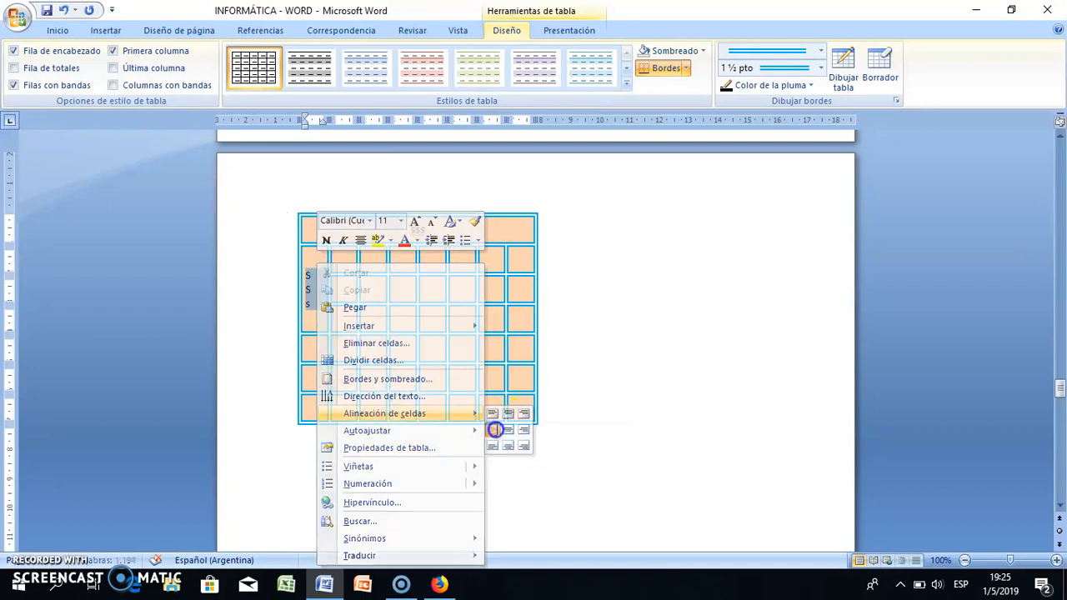
Delete the entire bottom row of the table
left_click(581, 303)
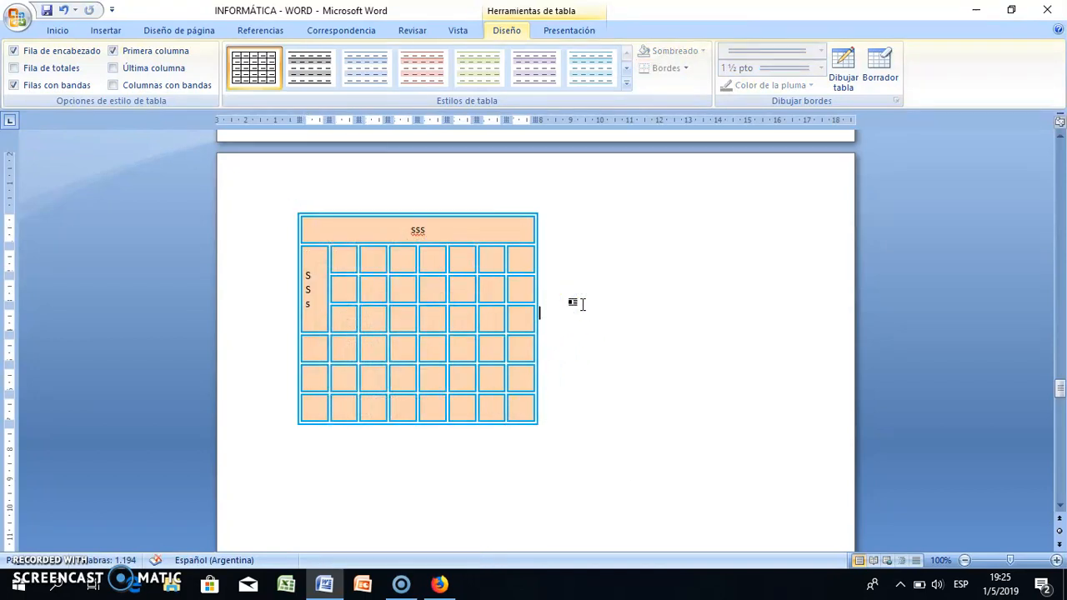
right_click(315, 406)
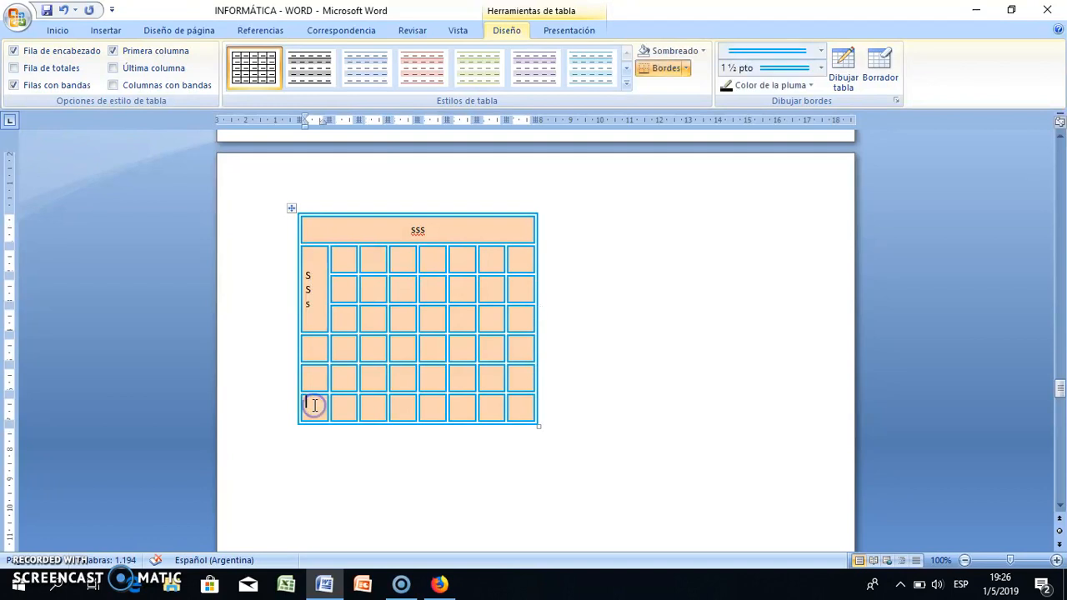
mouse_move(359, 275)
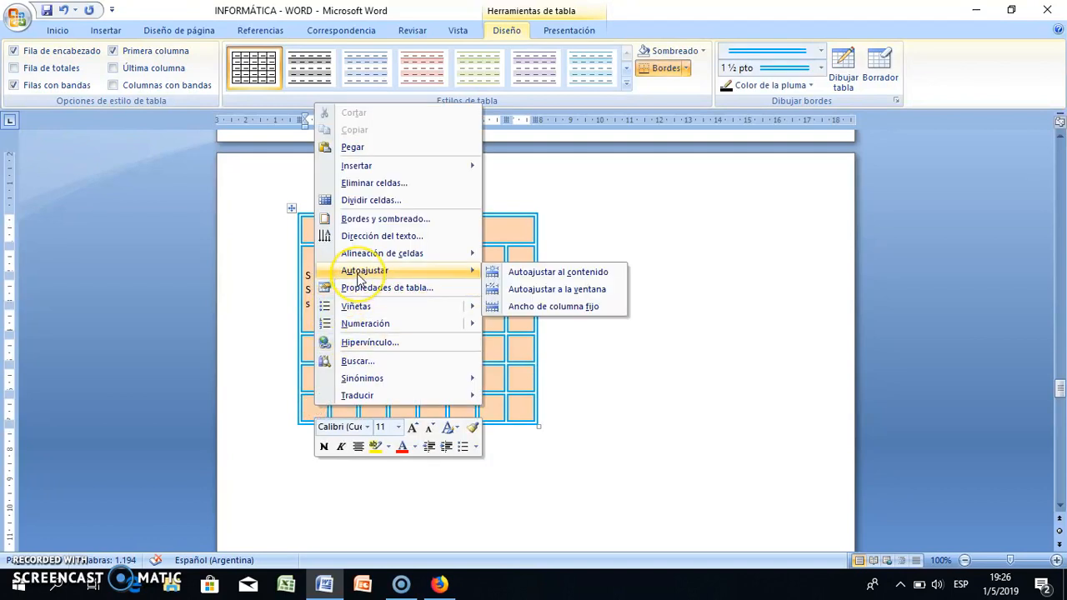
left_click(383, 180)
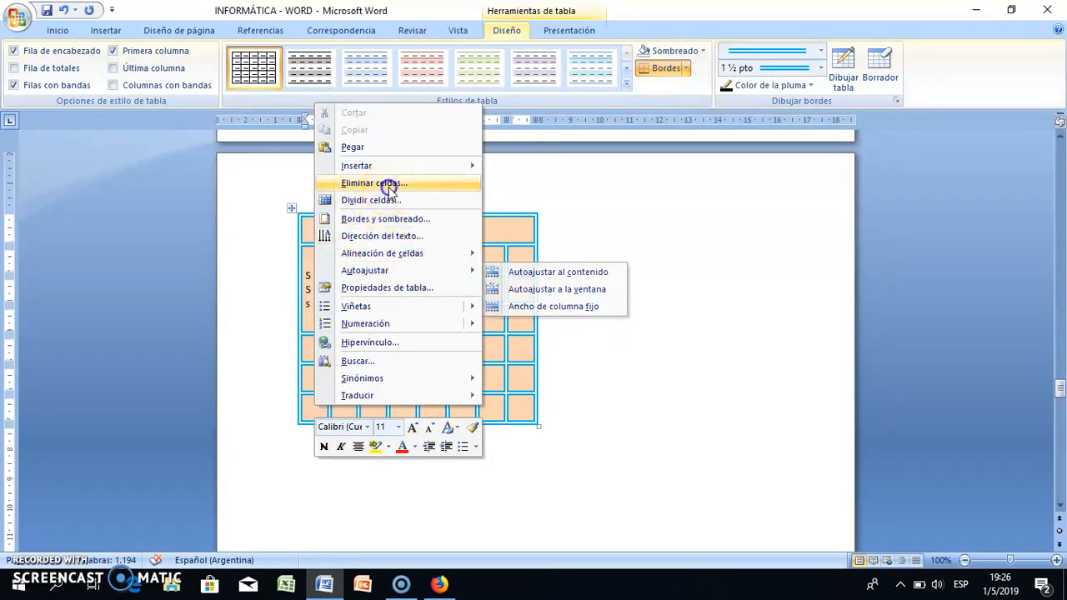
left_click(464, 279)
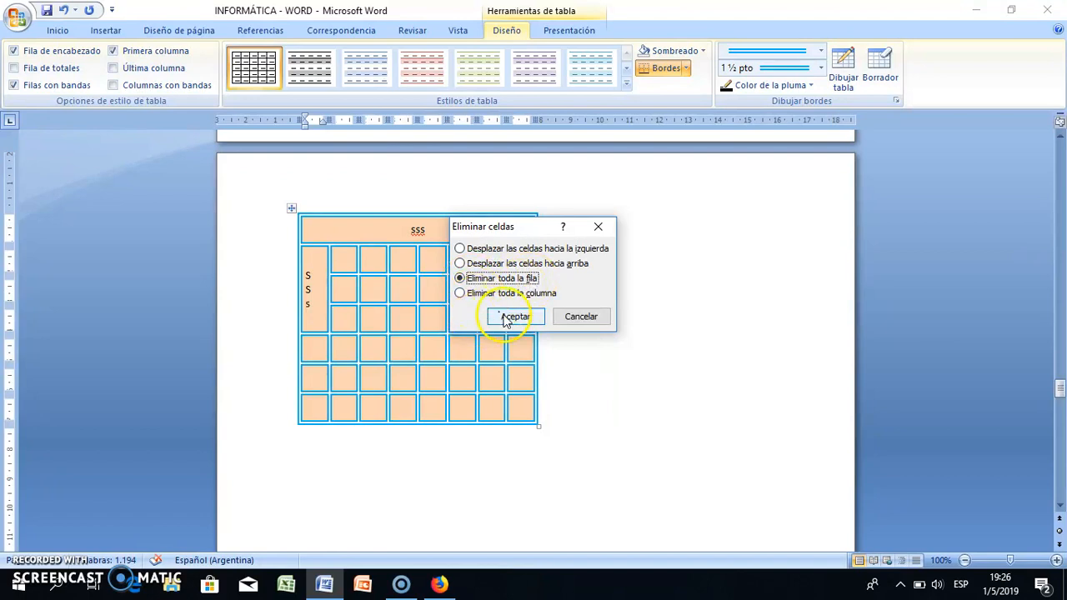
left_click(511, 318)
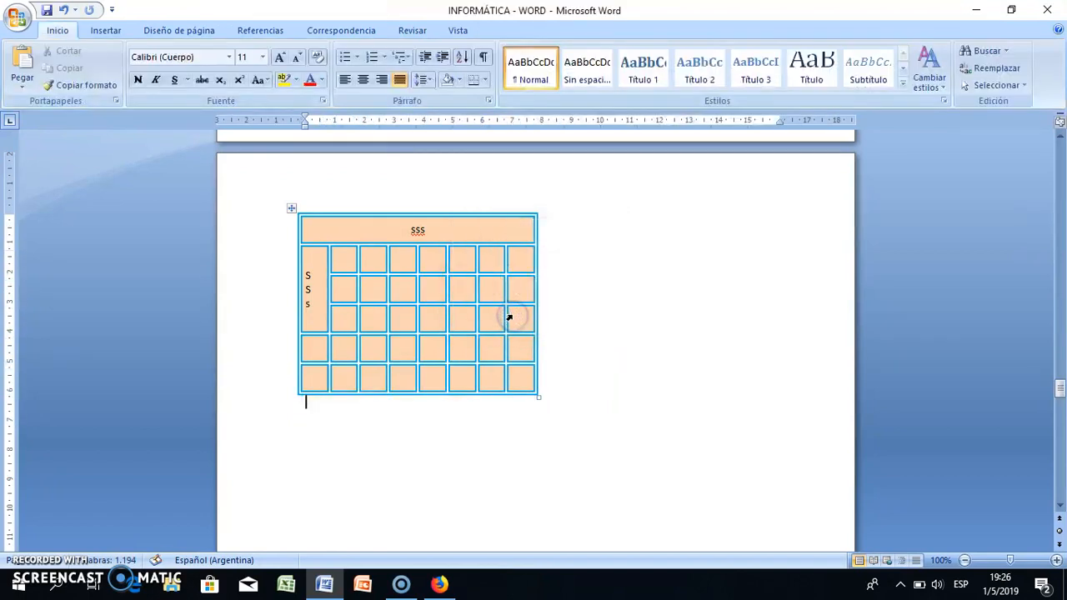
left_click(376, 440)
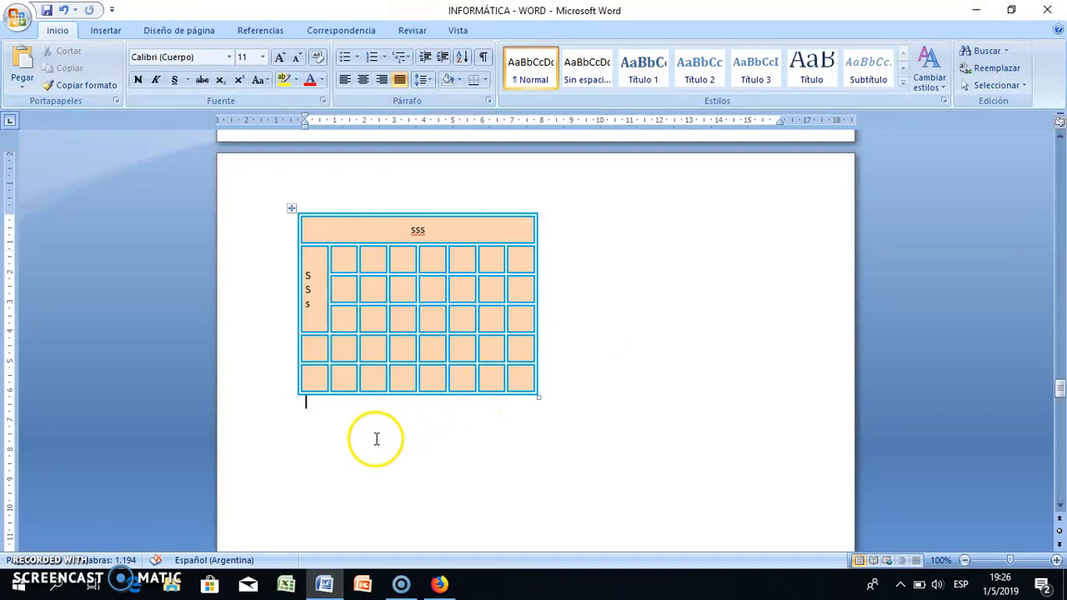
Delete the whole table from the page
left_click(108, 30)
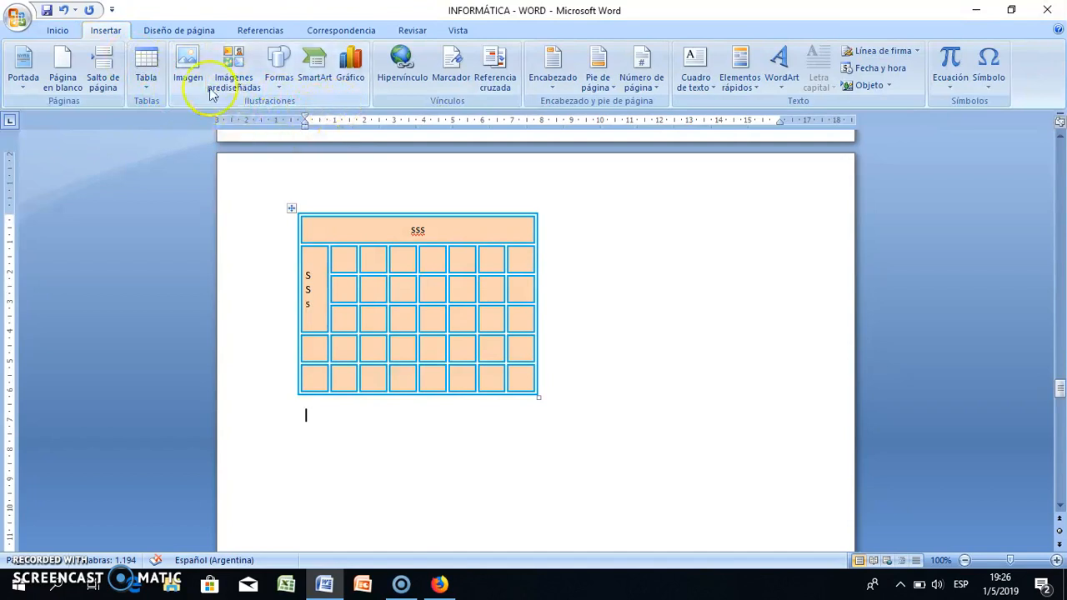
left_click_drag(326, 196, 456, 425)
key("Delete")
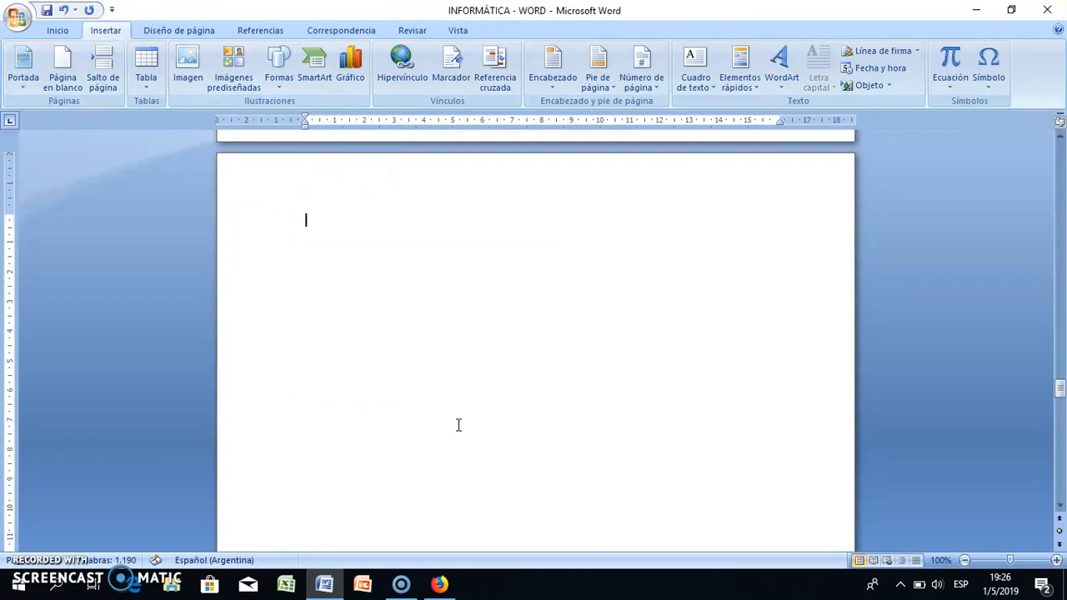
Insert the picture Mesa de Anestesia from the Imágenes folder and apply the metallic oval frame picture style
left_click(186, 73)
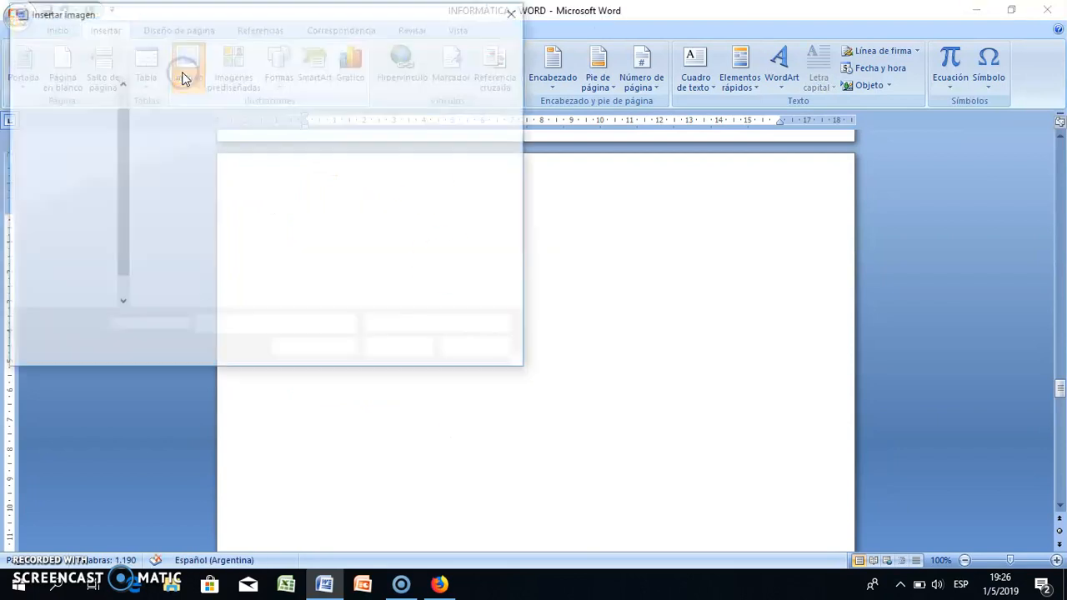
left_click(198, 224)
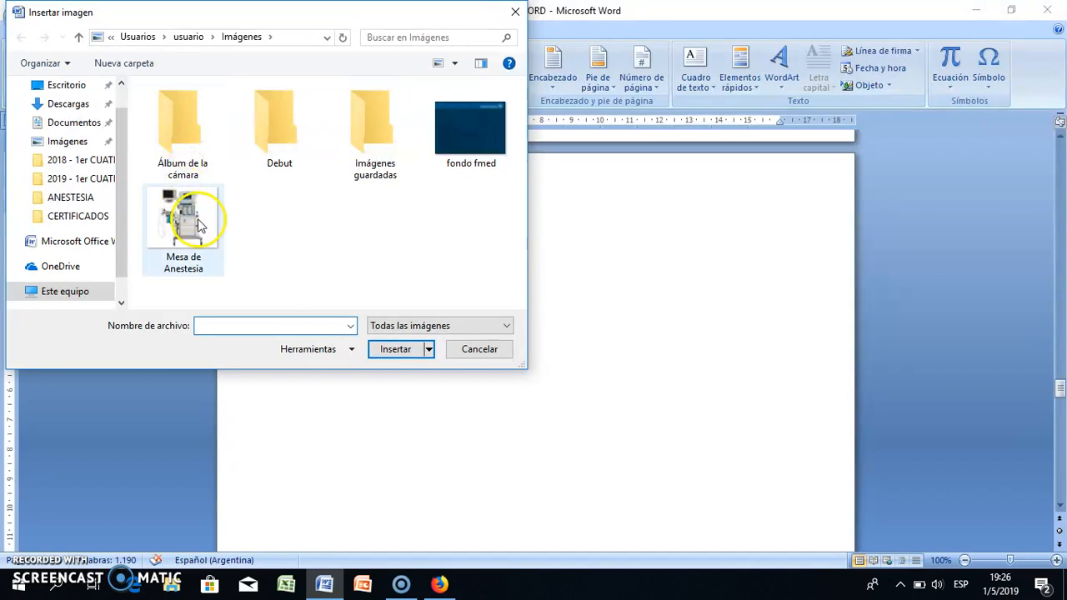
left_click(406, 354)
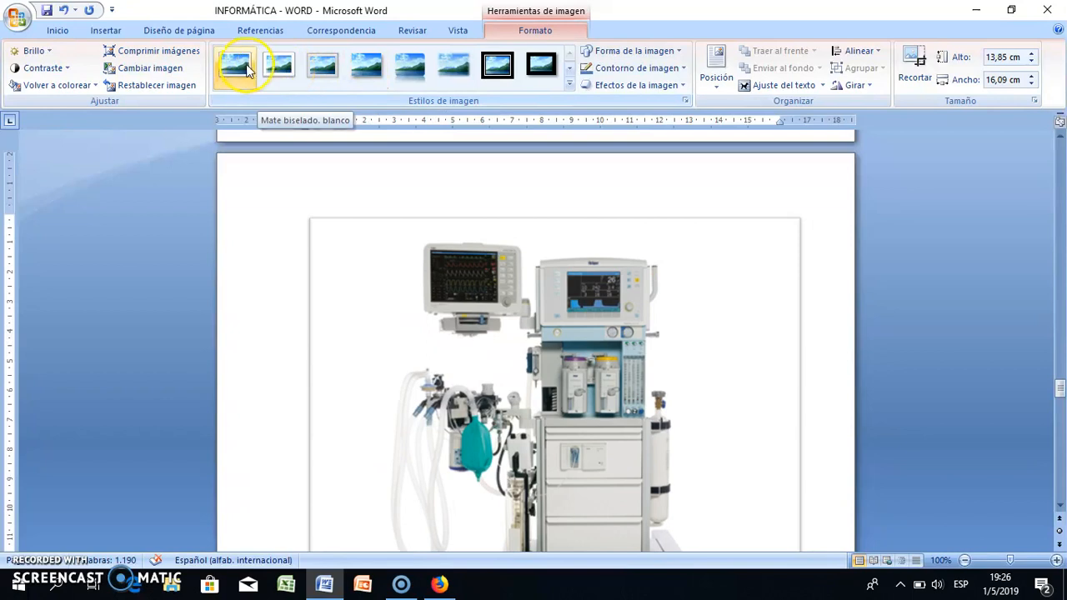
left_click(571, 83)
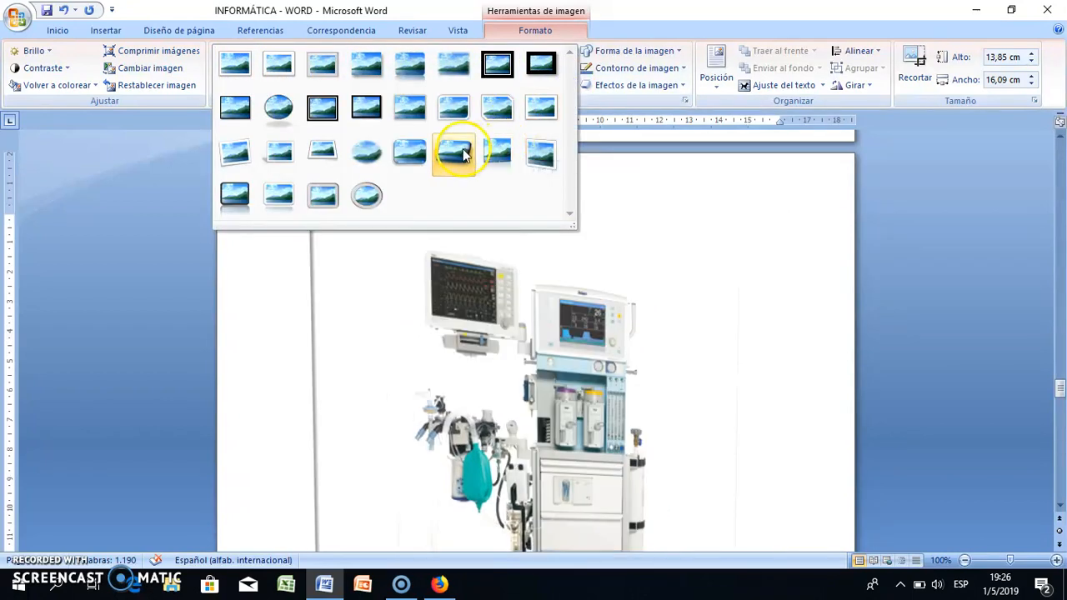
left_click(367, 195)
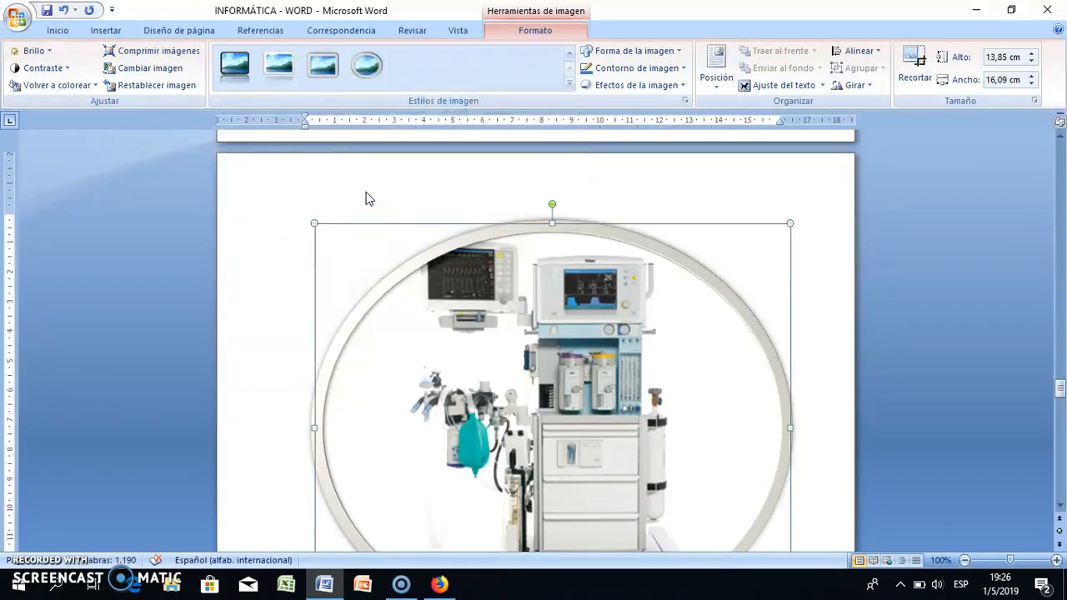
Set the picture's brightness to +20 % and slightly reduce its contrast
scroll(366, 198, "down", 1)
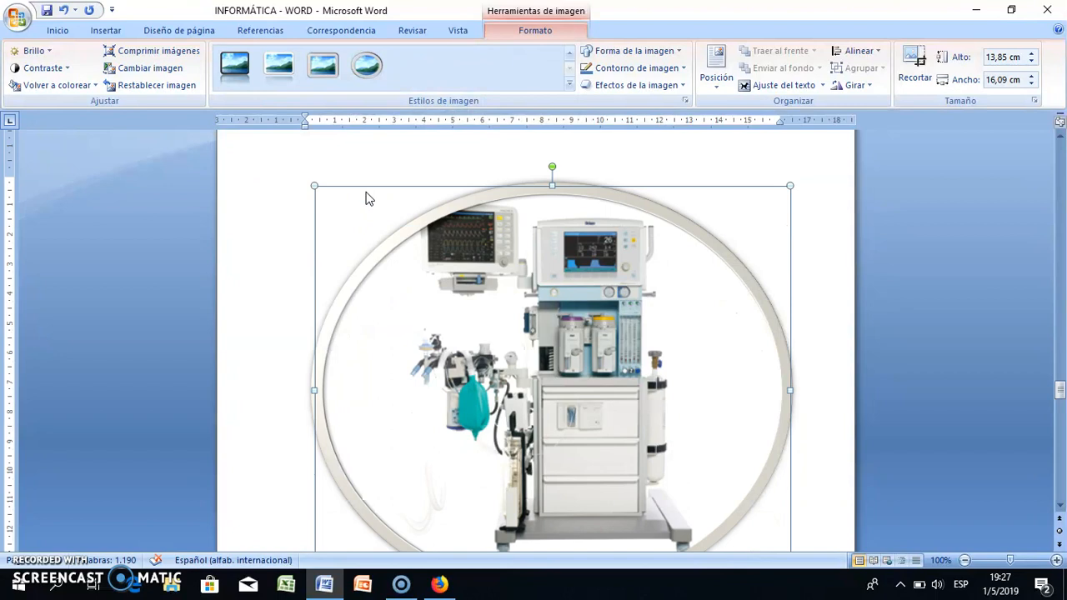
scroll(365, 198, "down", 1)
left_click(48, 51)
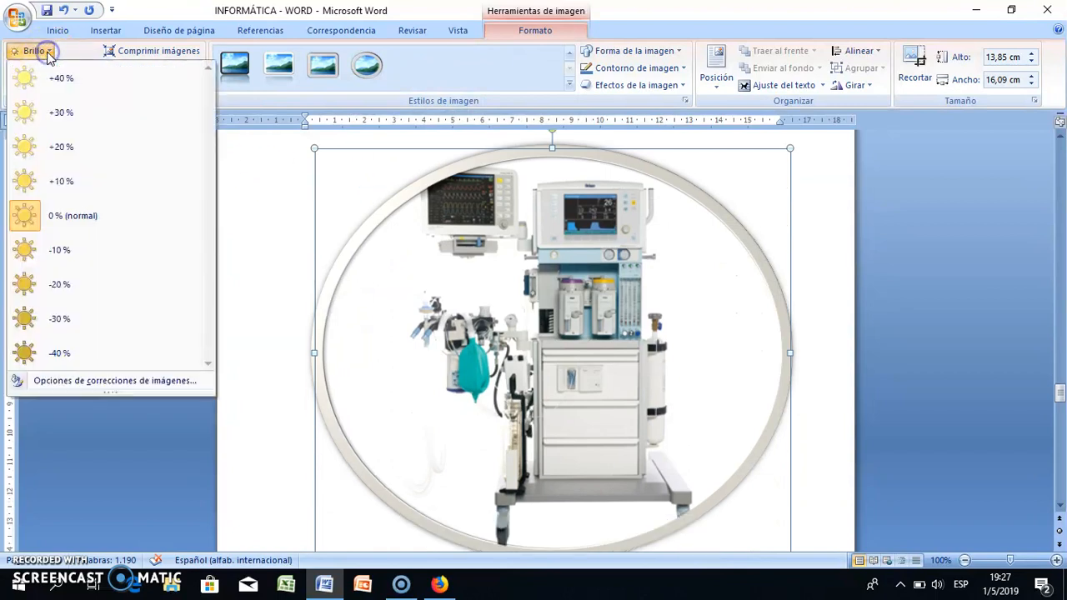
left_click(63, 147)
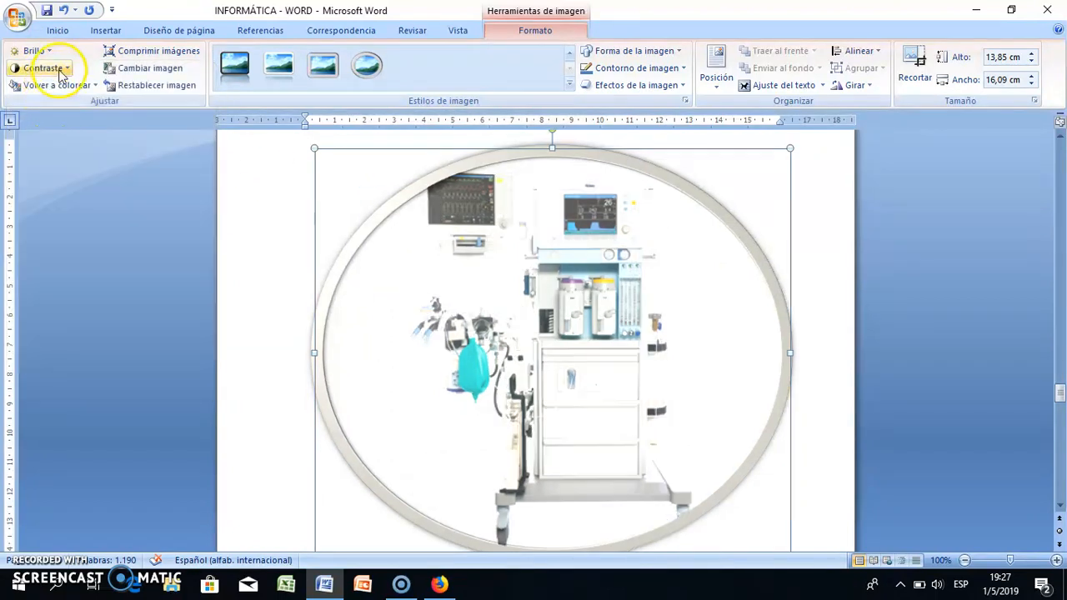
left_click(43, 67)
left_click(78, 267)
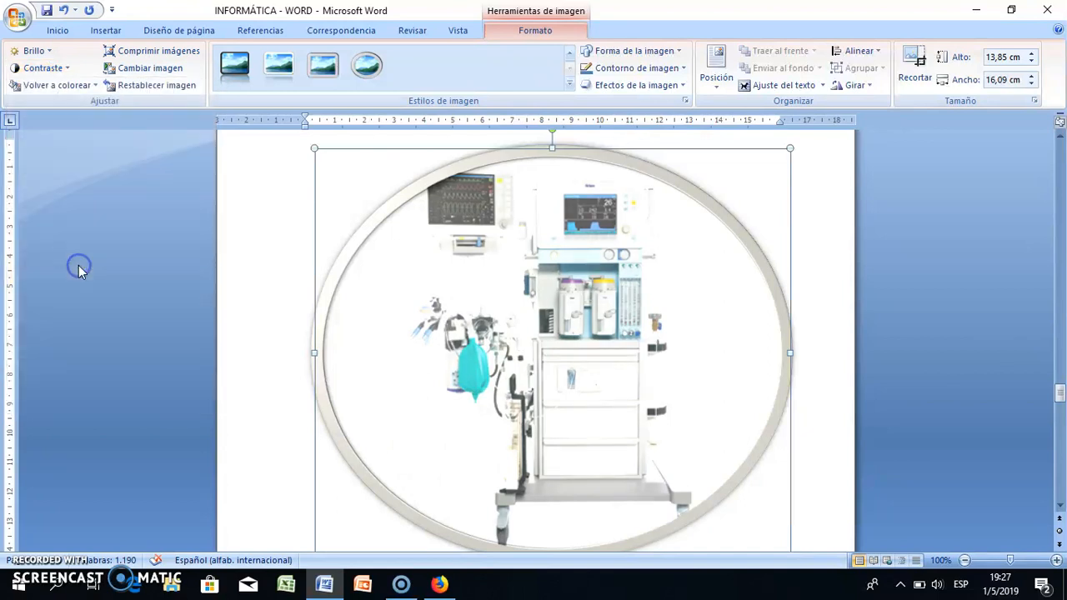
left_click(567, 256)
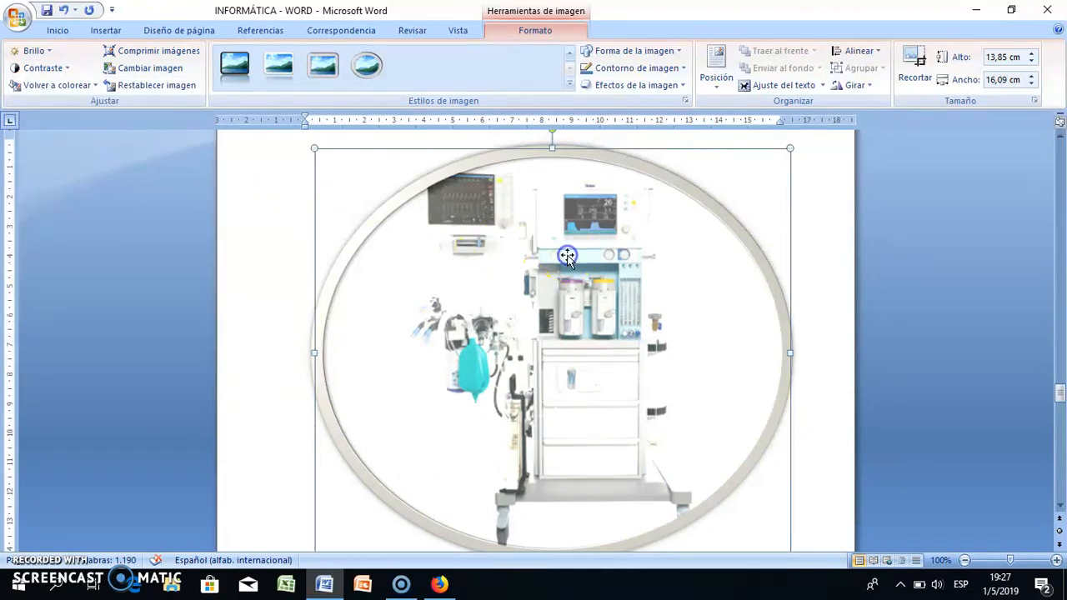
Change the picture's shape to a hexagon and colour its outline dark olive green
left_click(678, 52)
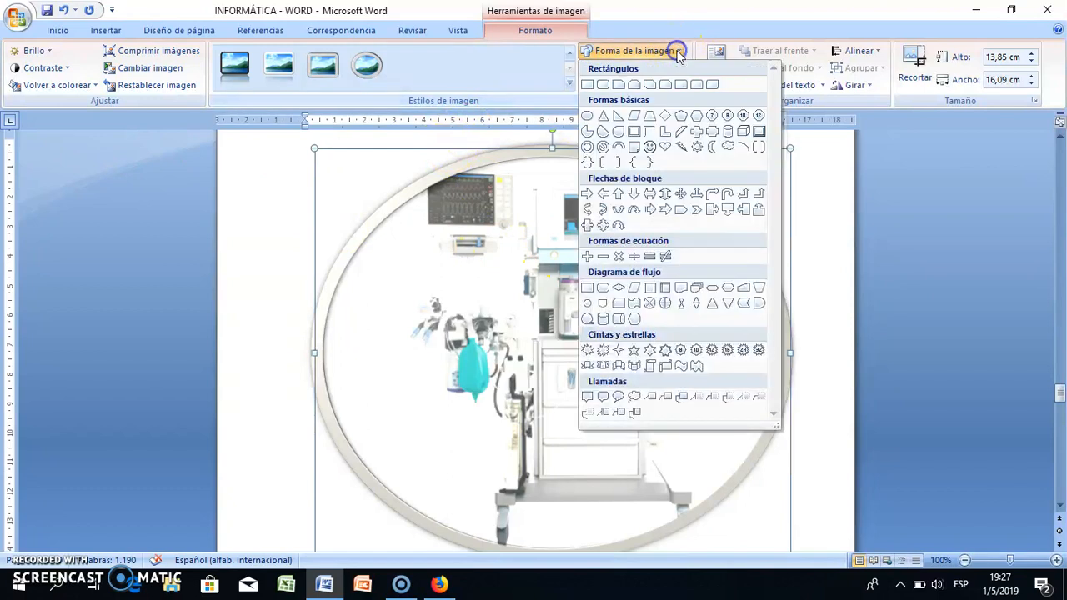
left_click(697, 116)
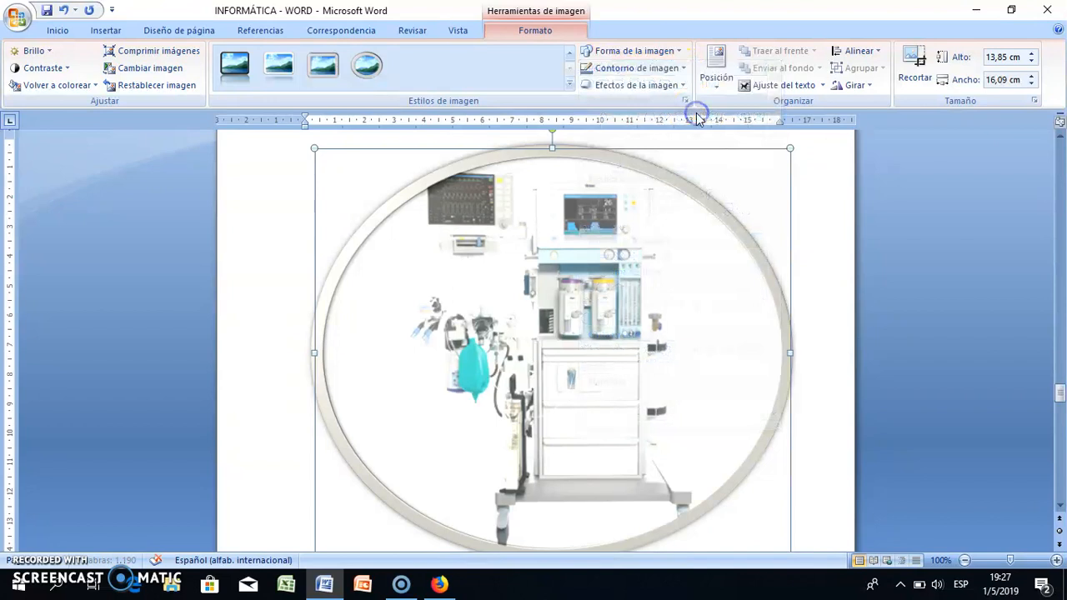
left_click(682, 69)
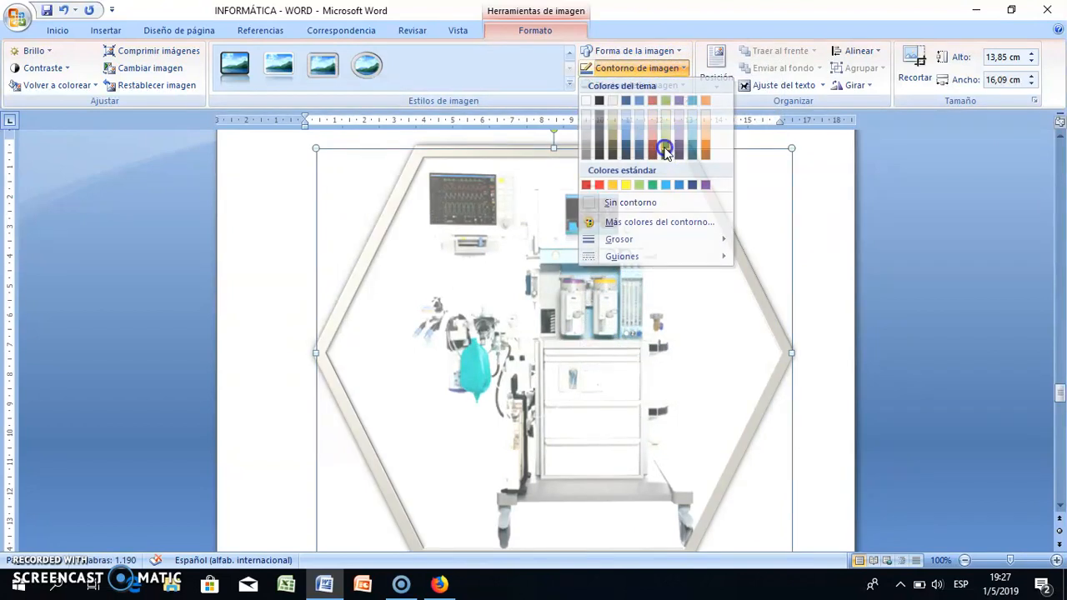
left_click(665, 149)
Try a 3D rotation effect (Giro 3D) on the hexagonal picture, and undo it
left_click(682, 85)
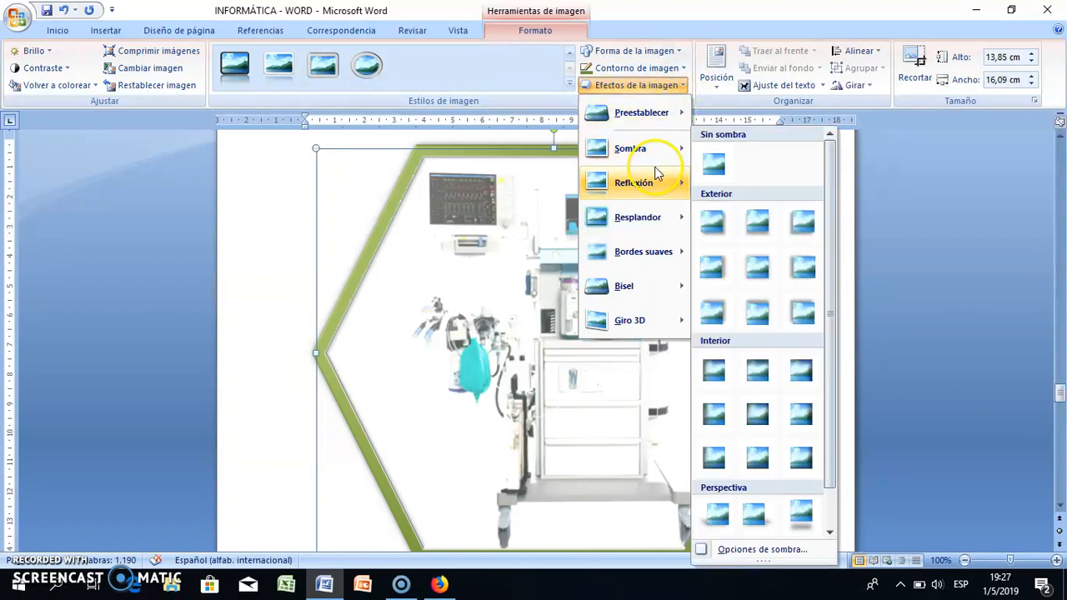
mouse_move(650, 253)
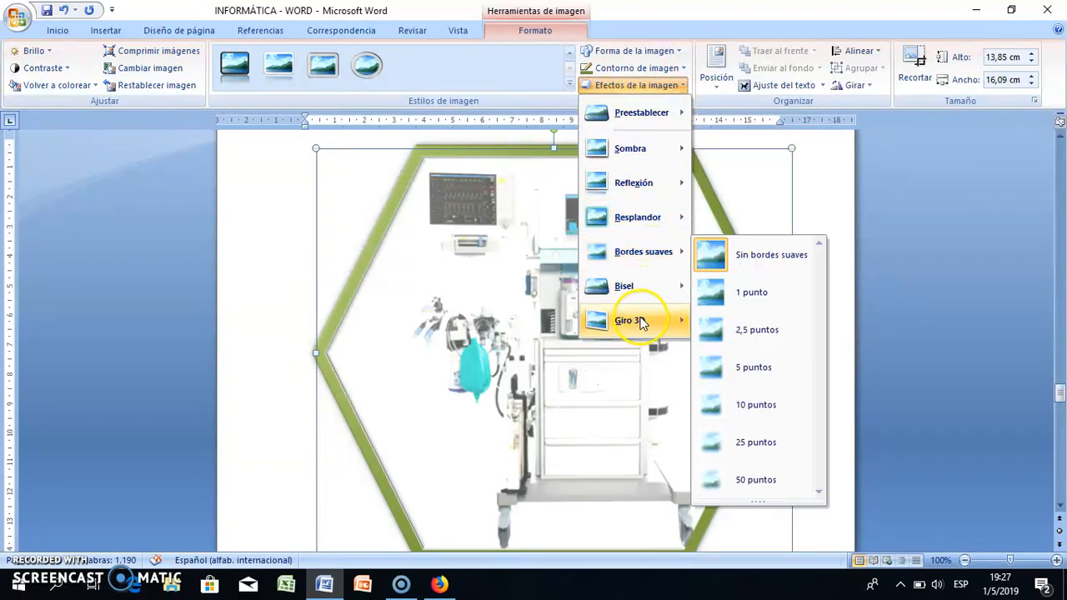
mouse_move(639, 317)
left_click(757, 268)
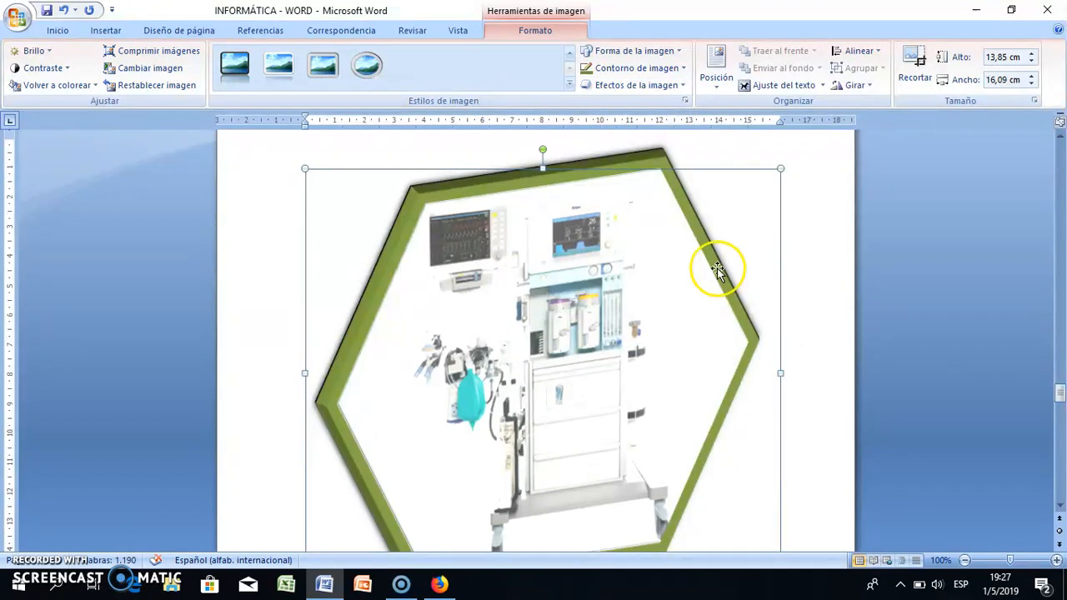
left_click(63, 10)
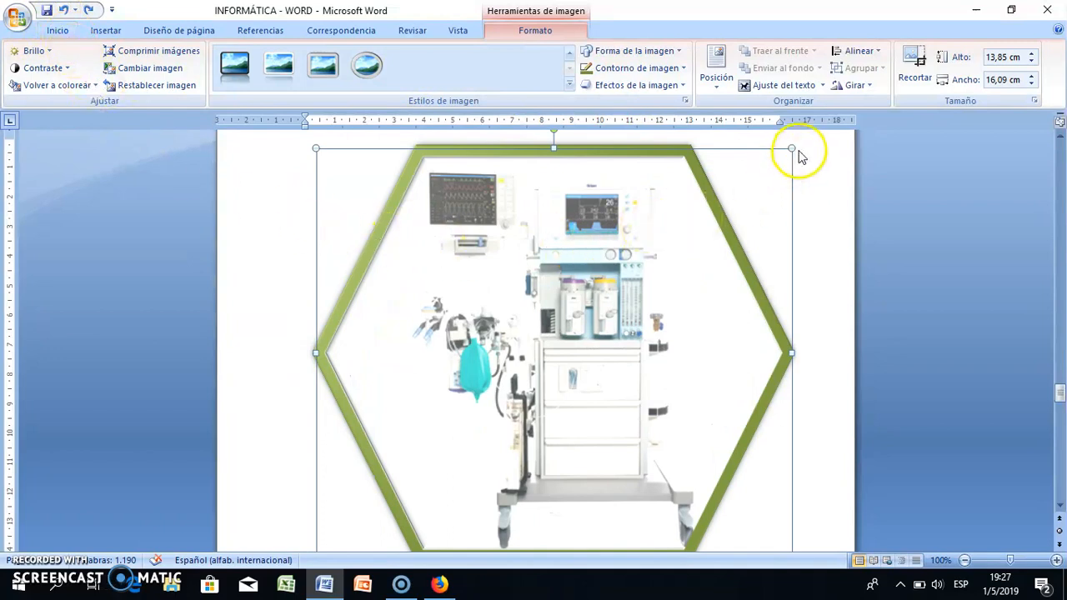
Shrink the picture to about 10.46 cm high and 12.91 cm wide
mouse_move(791, 147)
left_mouse_down()
mouse_move(712, 243)
mouse_move(787, 153)
left_mouse_up()
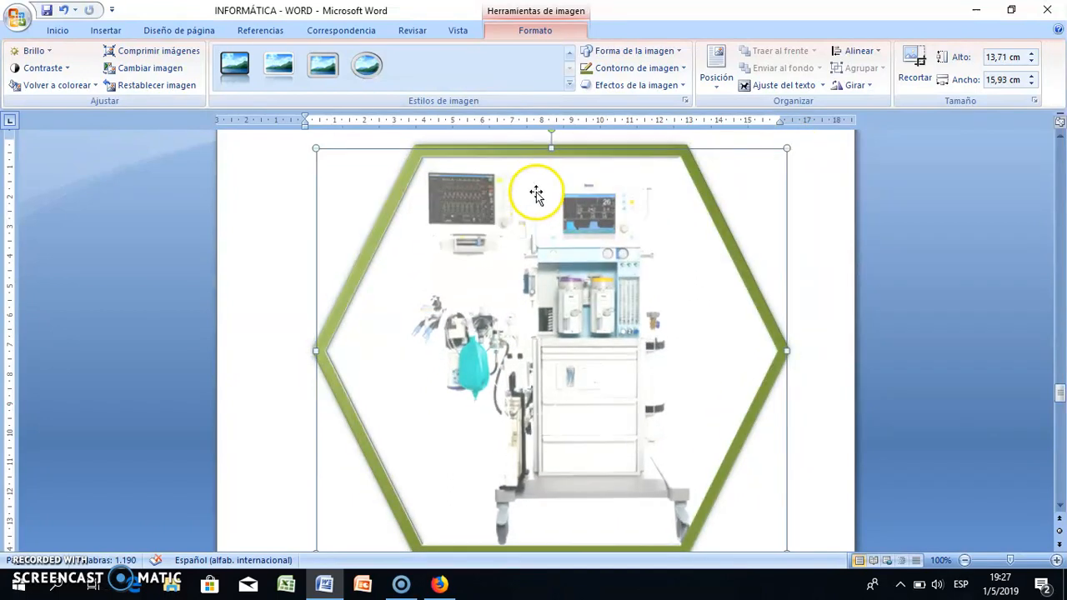
left_click_drag(550, 150, 544, 245)
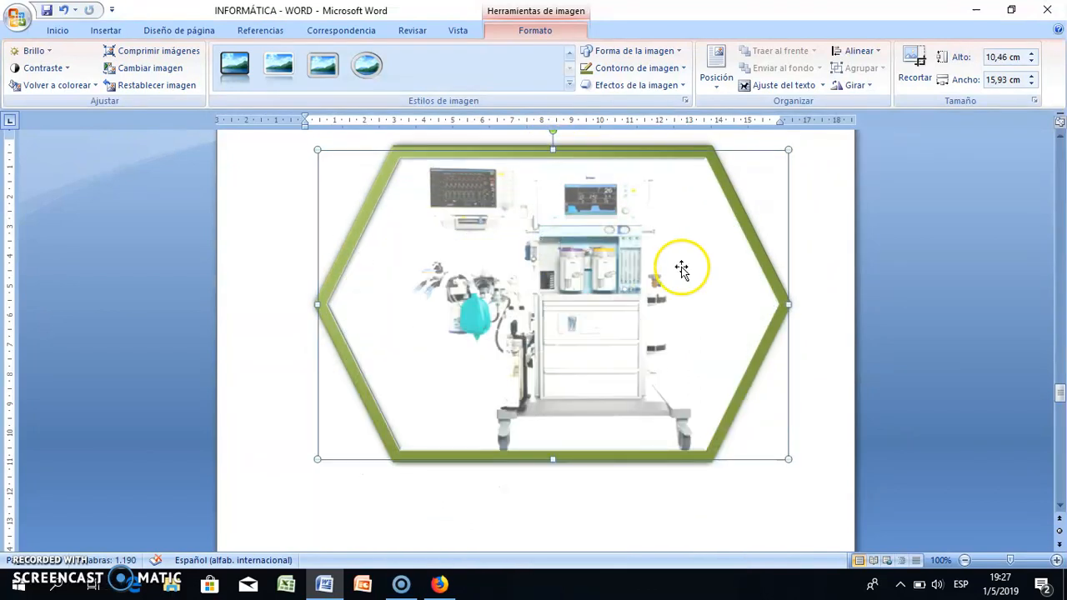
left_click_drag(789, 302, 699, 314)
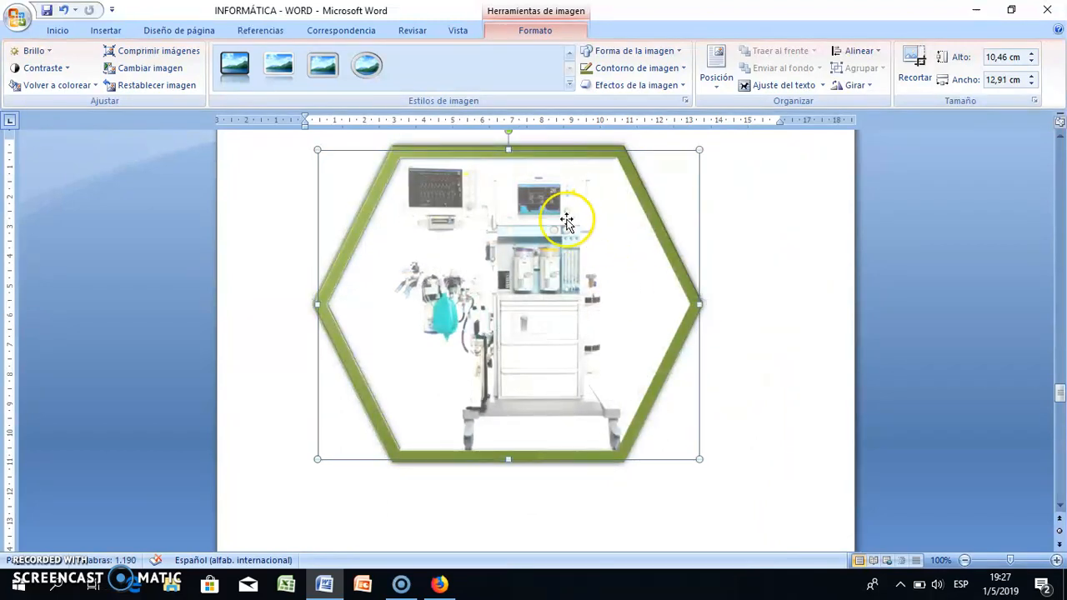
left_click(757, 309)
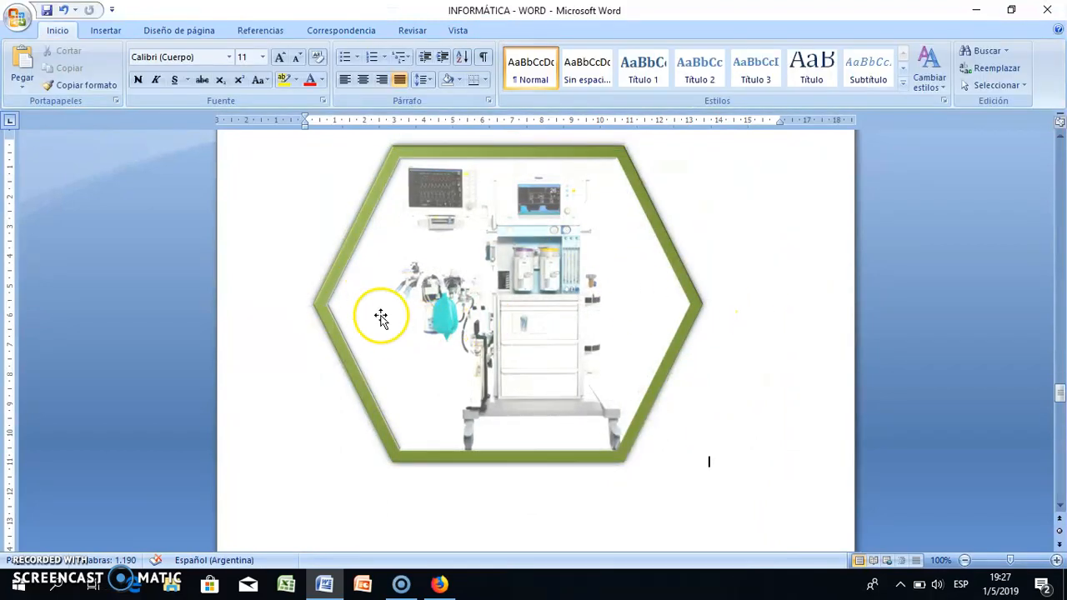
Position the picture in the middle centre of the page with text wrapping
left_click(412, 311)
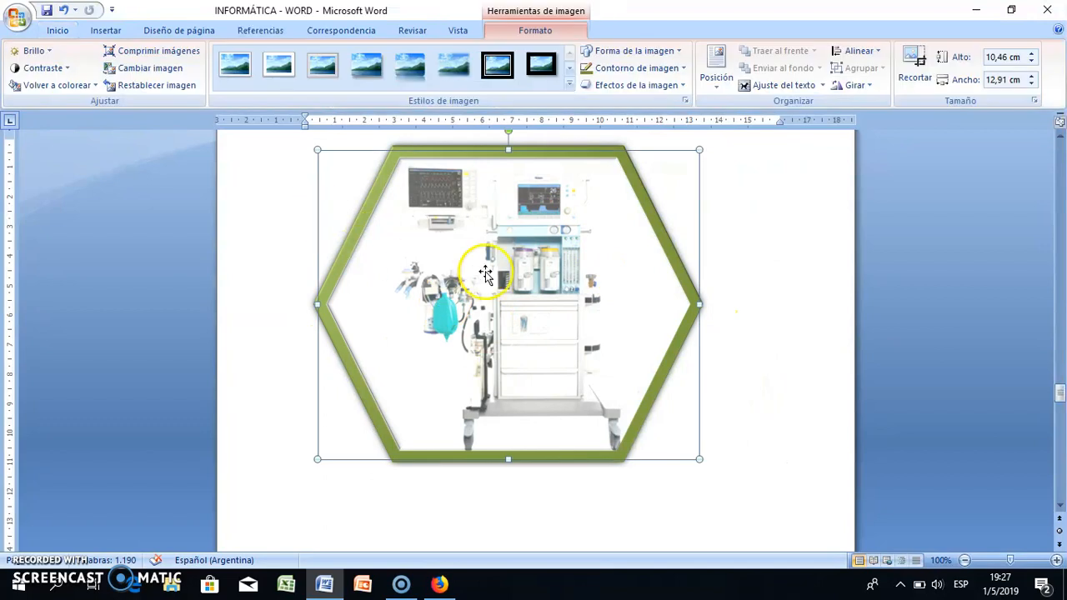
scroll(767, 280, "down", 1)
scroll(834, 334, "up", 1)
left_click(964, 561)
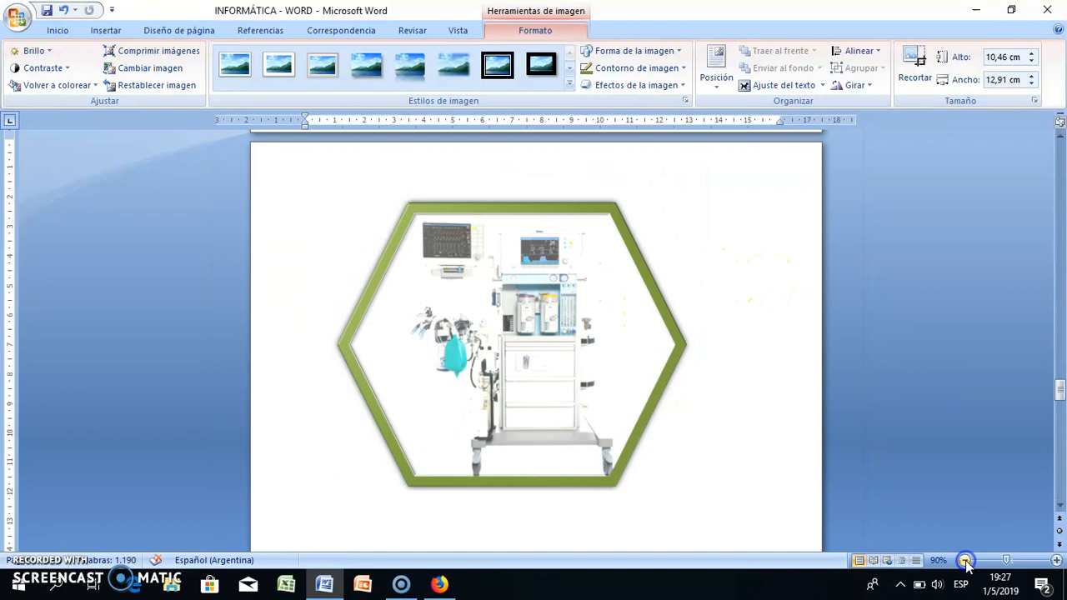
left_click(964, 560)
scroll(801, 413, "down", 1)
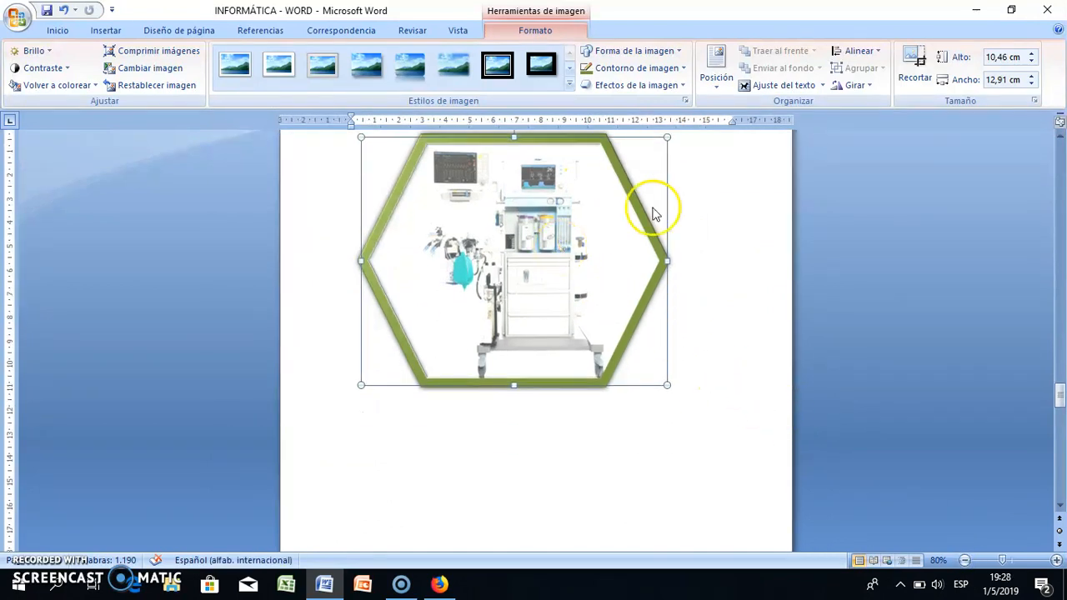
left_click(717, 82)
left_click(765, 237)
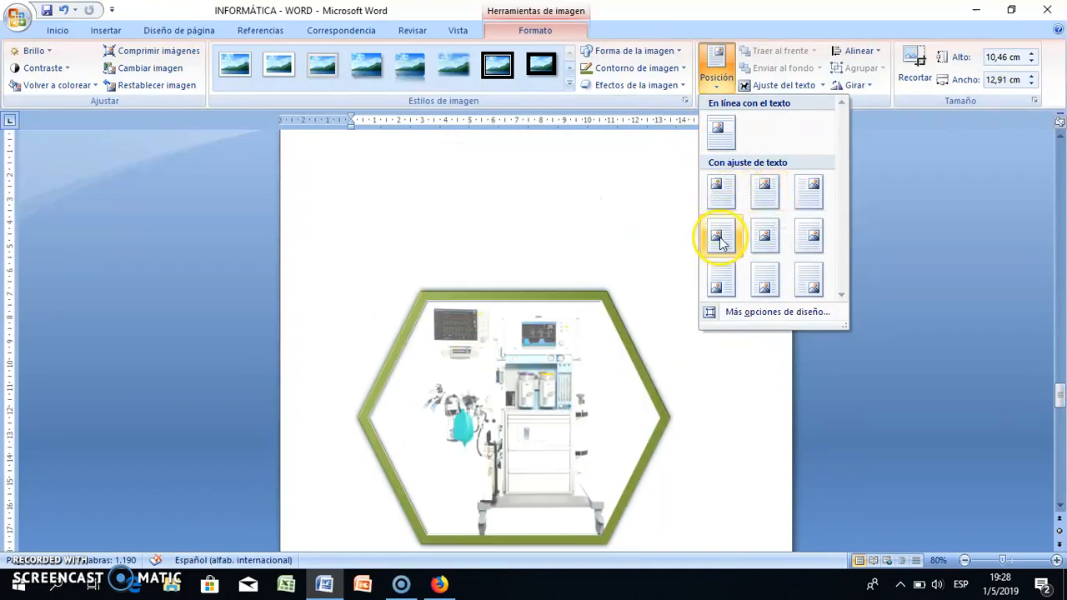
left_click(769, 240)
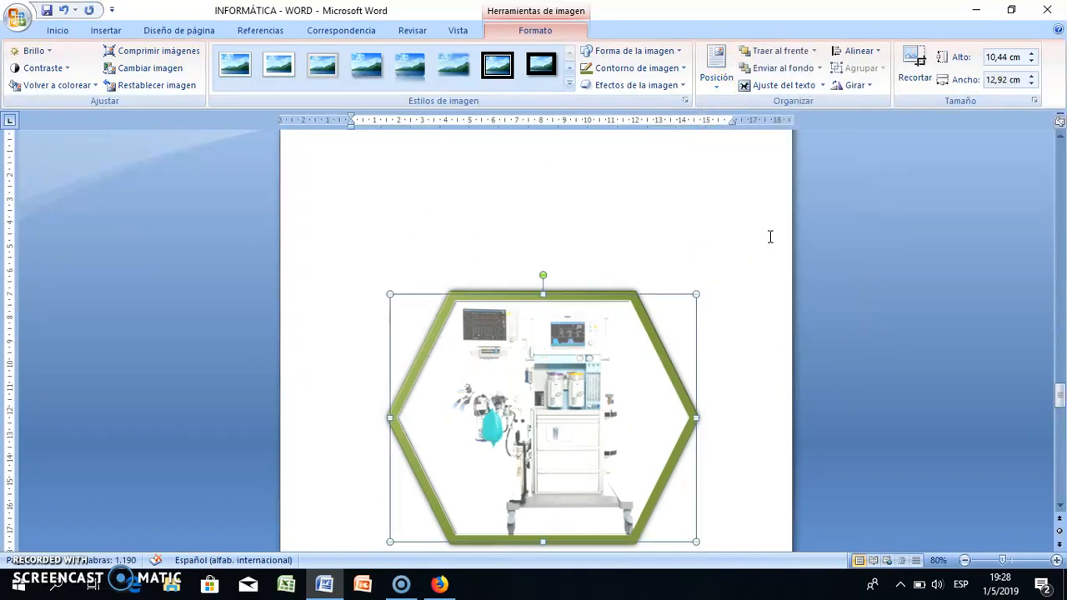
Shrink the hexagonal picture proportionally to 8,8 cm high and 10,89 cm wide
scroll(771, 237, "down", 4)
scroll(771, 237, "up", 3)
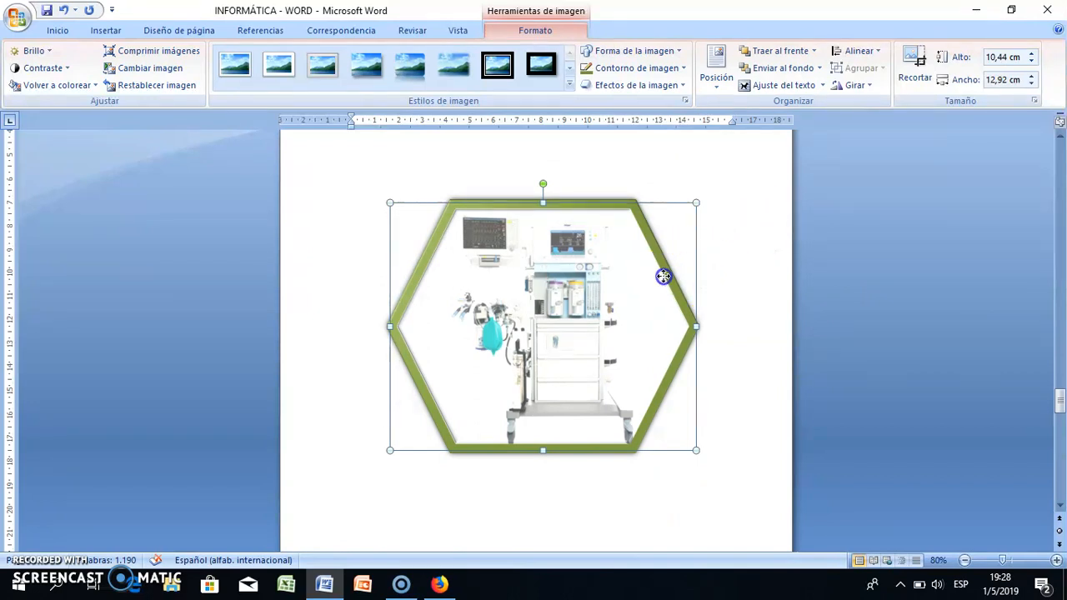
left_click(1033, 67)
left_click(1032, 67)
left_click(1032, 67)
left_click(1032, 67)
left_click(1032, 67)
left_click(1032, 66)
left_click(1033, 67)
left_click(1032, 67)
left_click(1032, 67)
left_click(1033, 66)
left_click(1032, 67)
left_click(1032, 67)
left_click(1033, 67)
left_click(1032, 67)
left_click(1032, 67)
left_click(1032, 67)
left_click(1032, 67)
left_click(1011, 80)
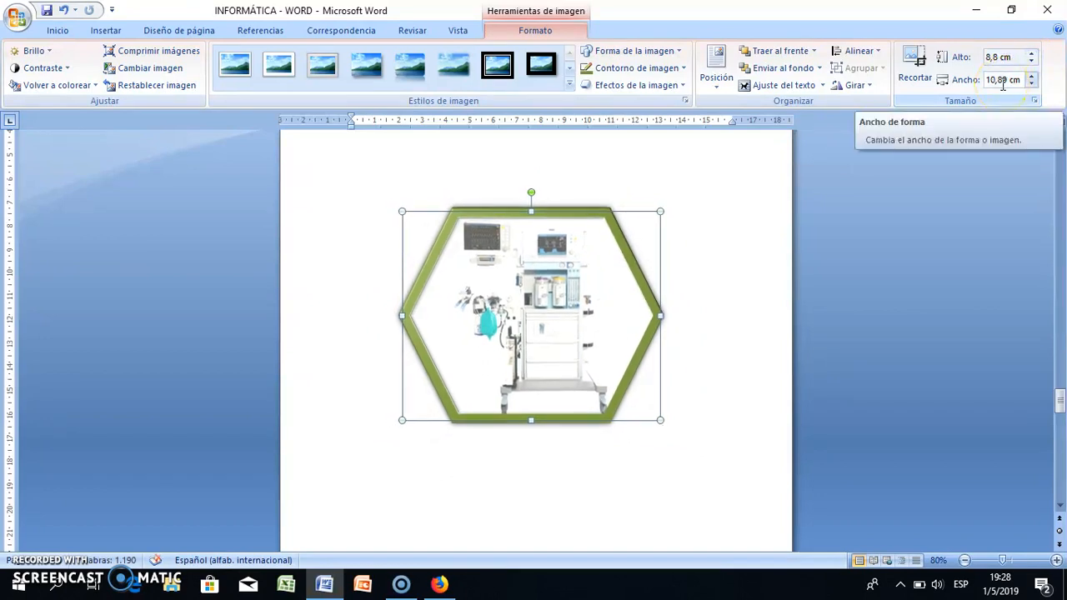
Unlock the picture's aspect ratio and set its height to 9,3 cm
right_click(618, 248)
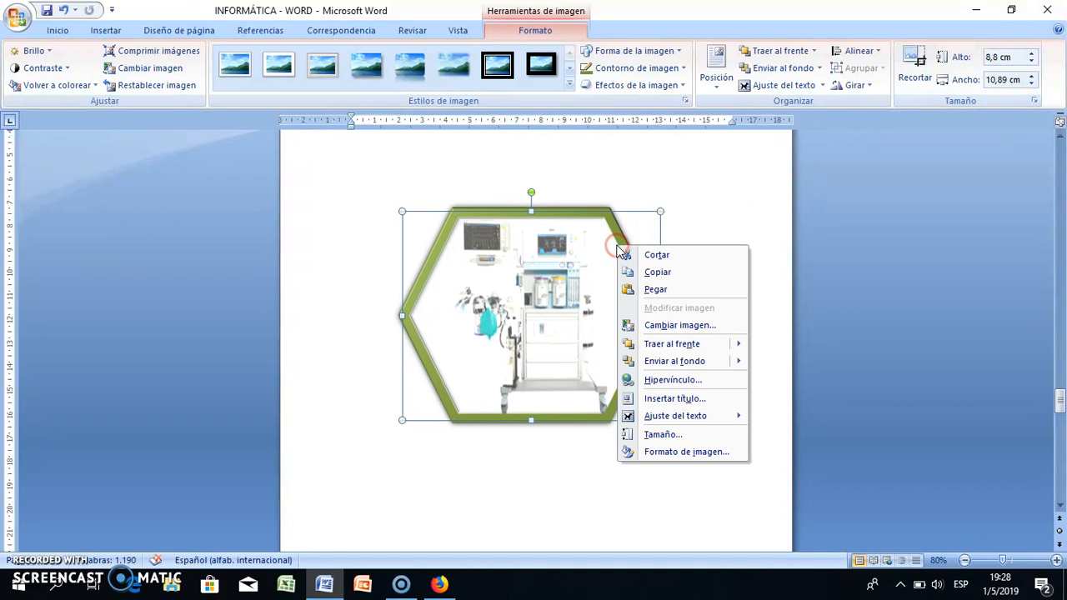
left_click(674, 436)
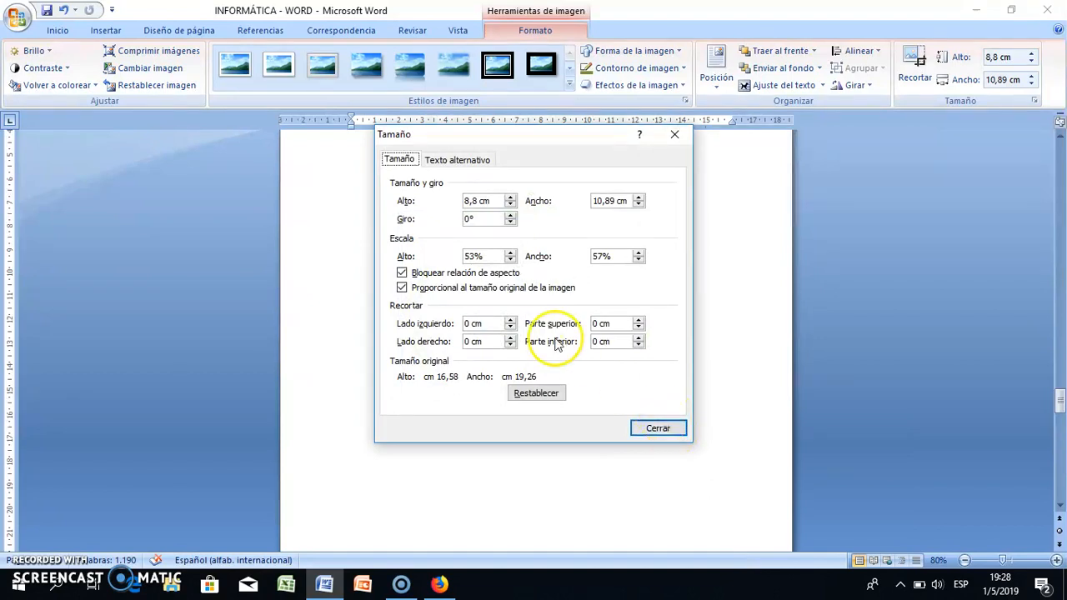
left_click(402, 273)
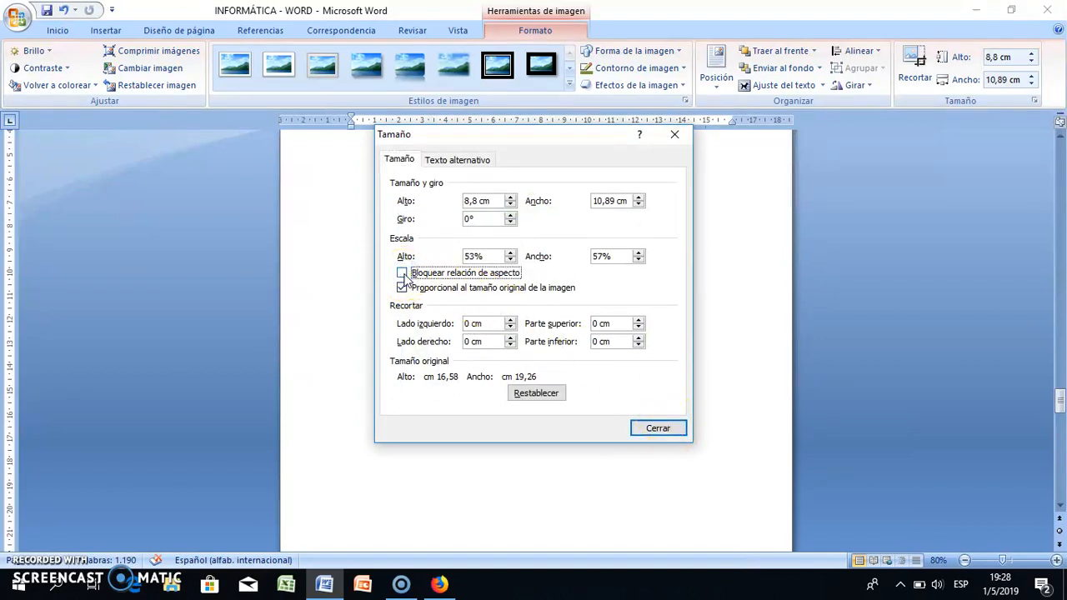
left_click(510, 198)
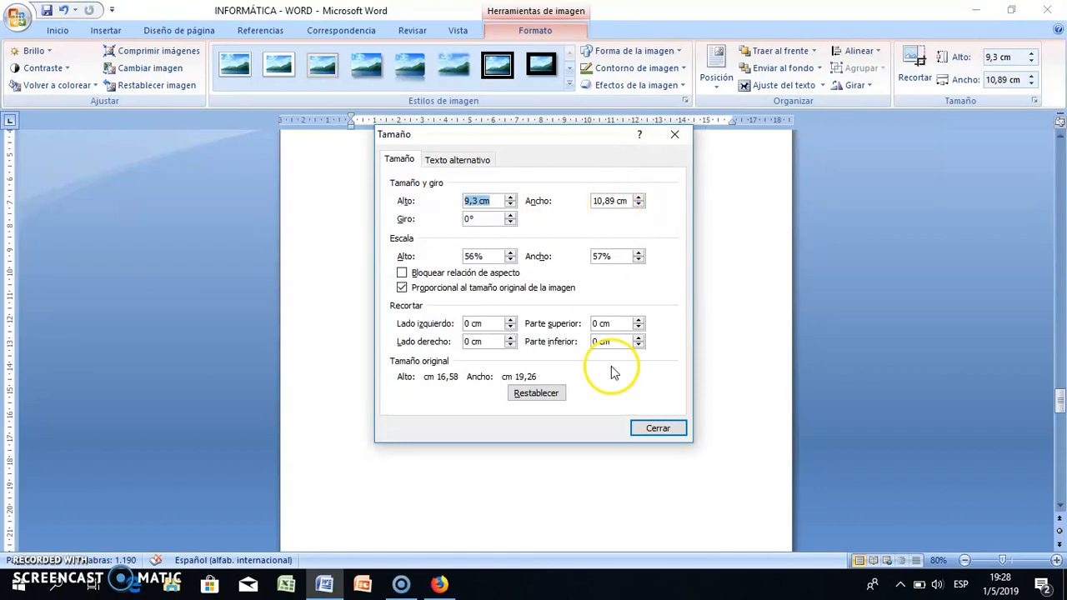
left_click(649, 426)
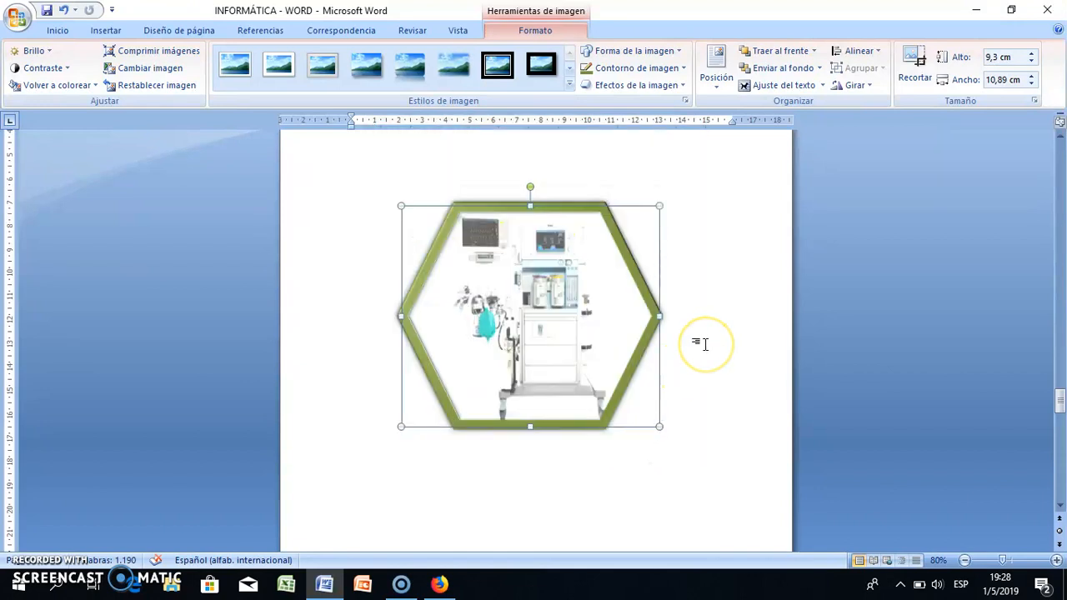
Try Estrecho text wrapping on the picture, and change it to Delante del texto
key("Return")
key("Return")
scroll(705, 343, "up", 10)
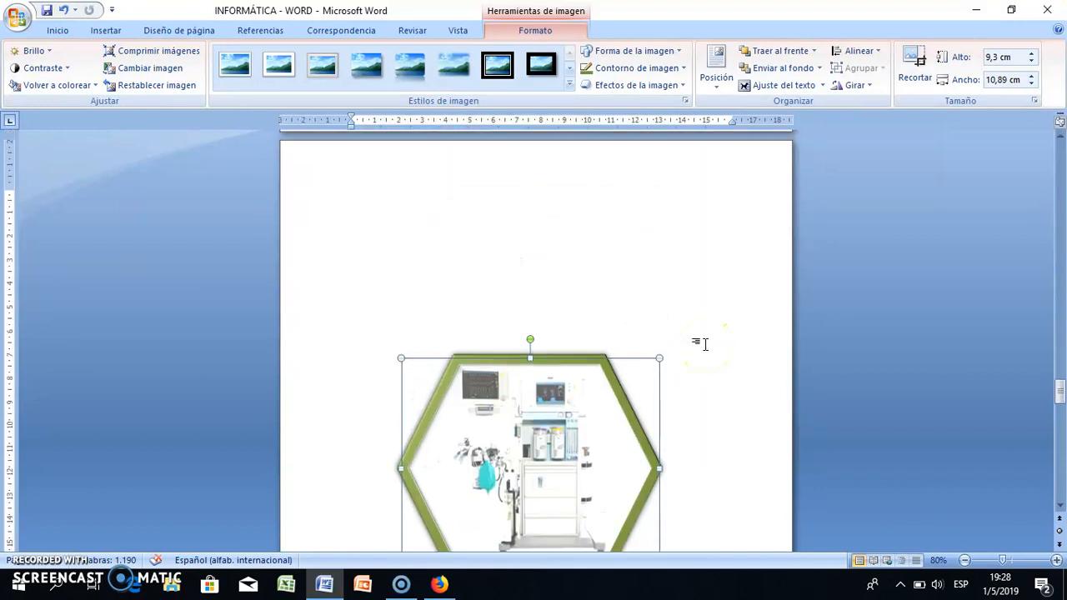
scroll(705, 343, "down", 10)
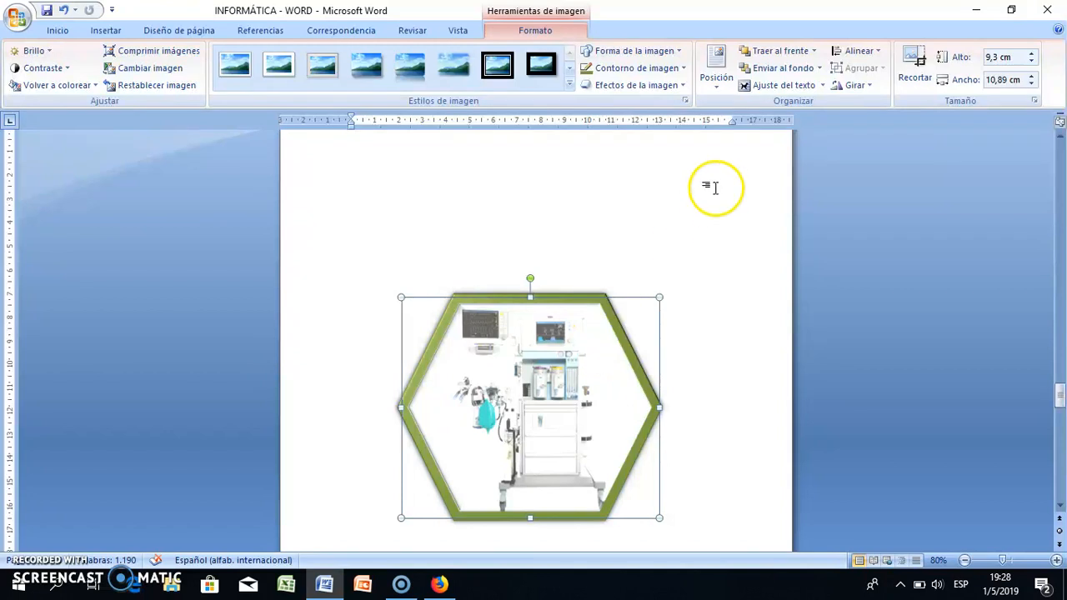
left_click(818, 87)
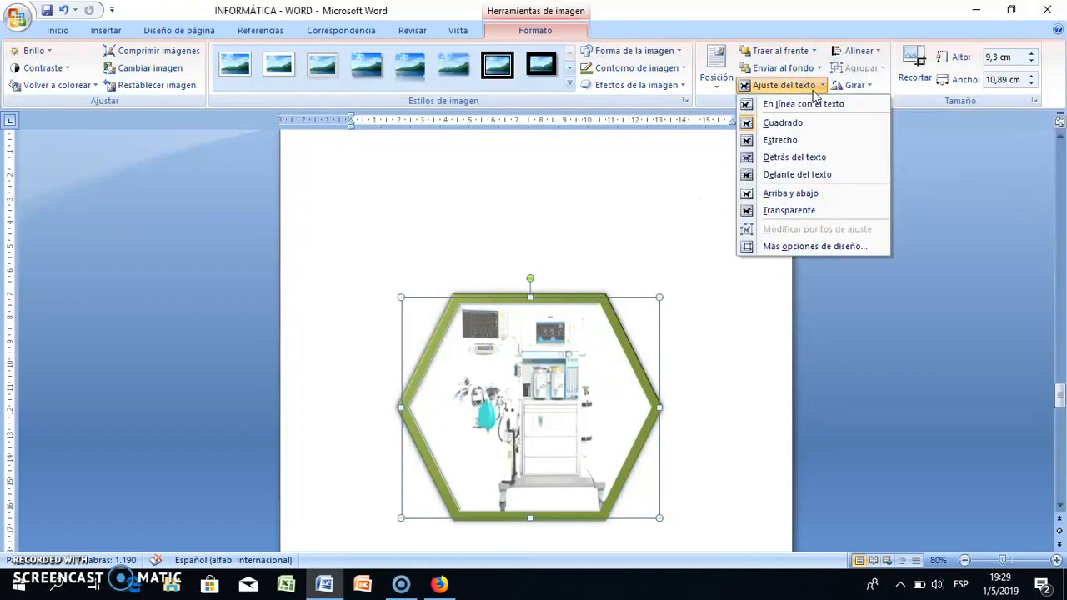
left_click(779, 139)
left_click(816, 88)
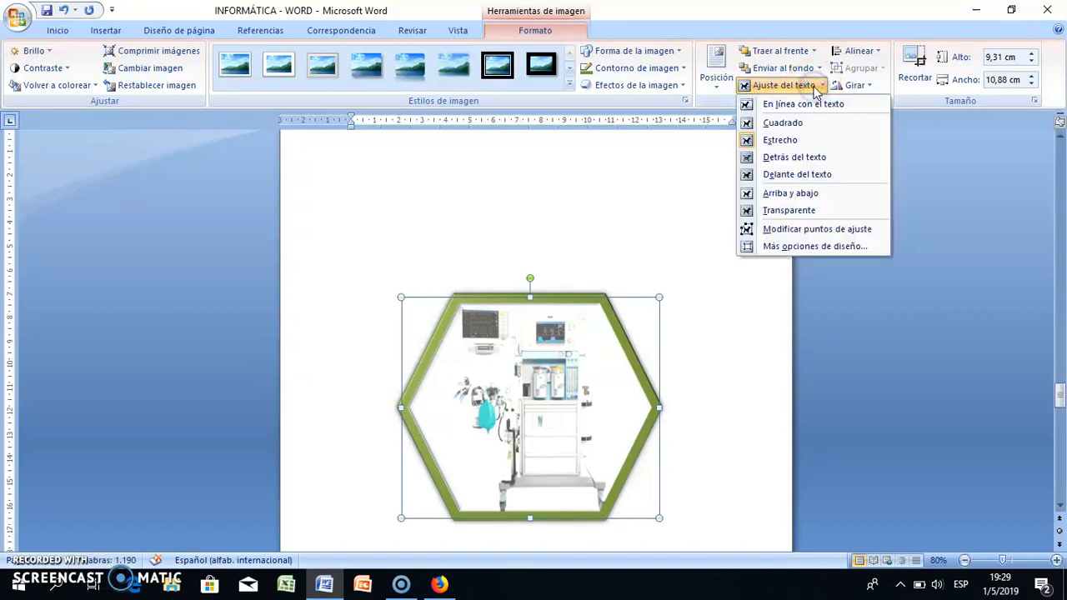
left_click(800, 174)
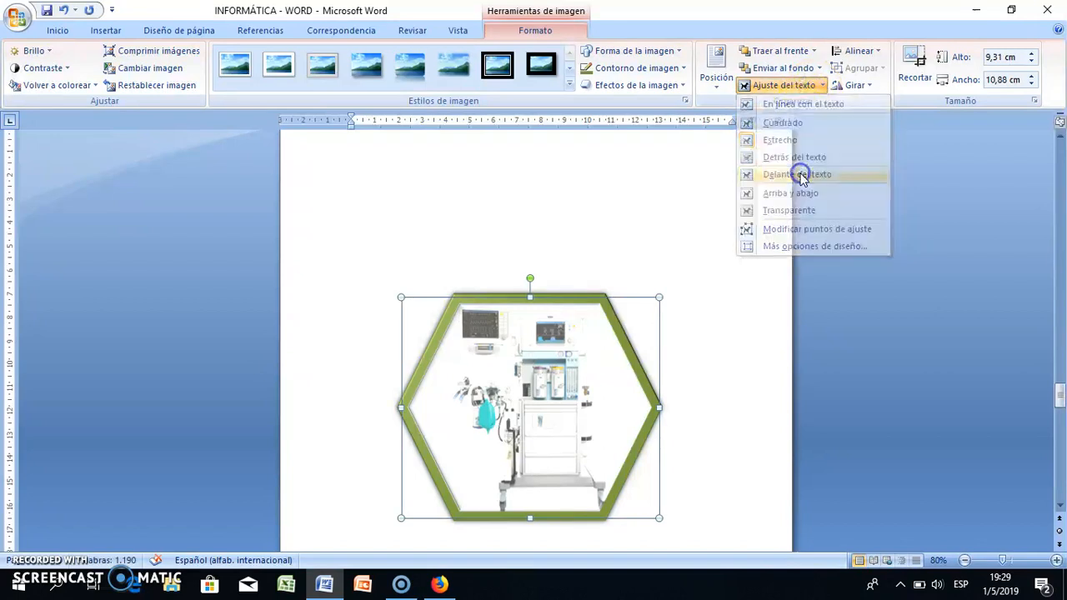
Move the picture onto the DESPERTAR INTRAOPERATORIO paragraph and wrap the text around it with the Cuadrado option
left_click_drag(589, 374, 666, 496)
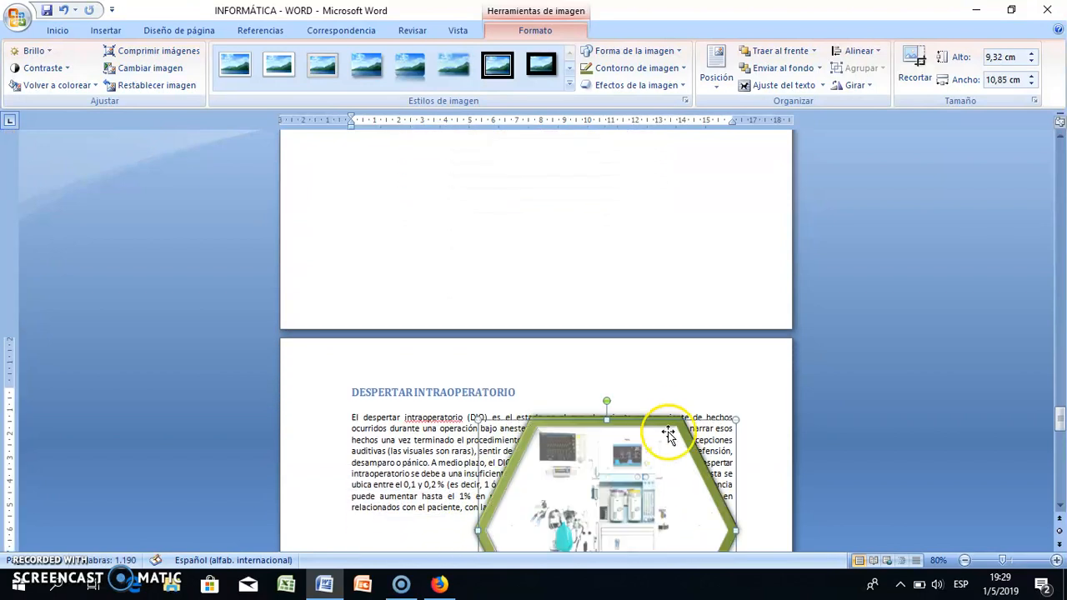
left_click(803, 86)
left_click(784, 123)
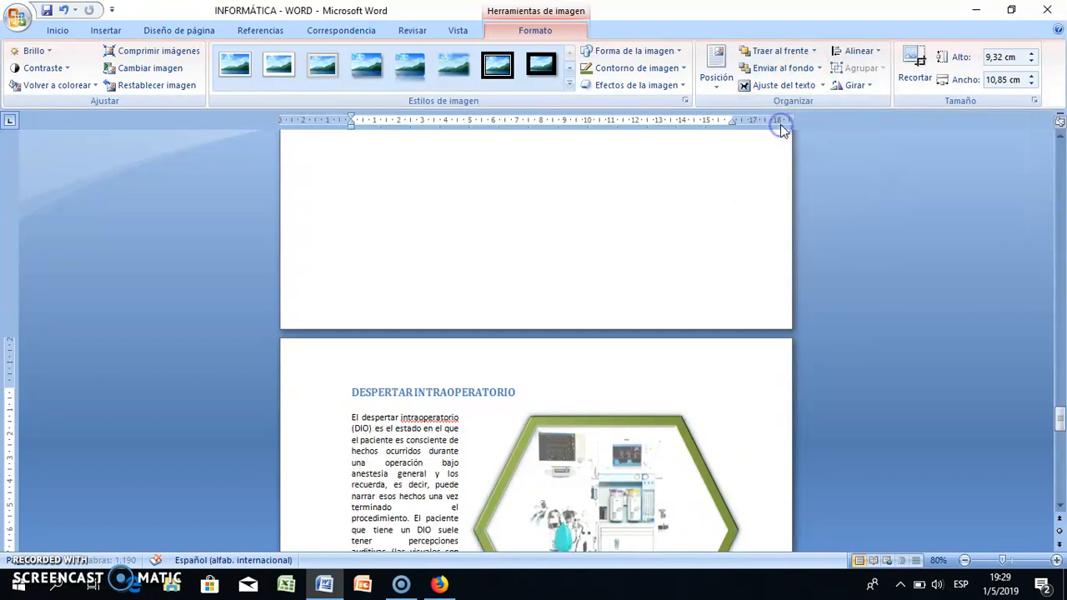
scroll(617, 275, "down", 4)
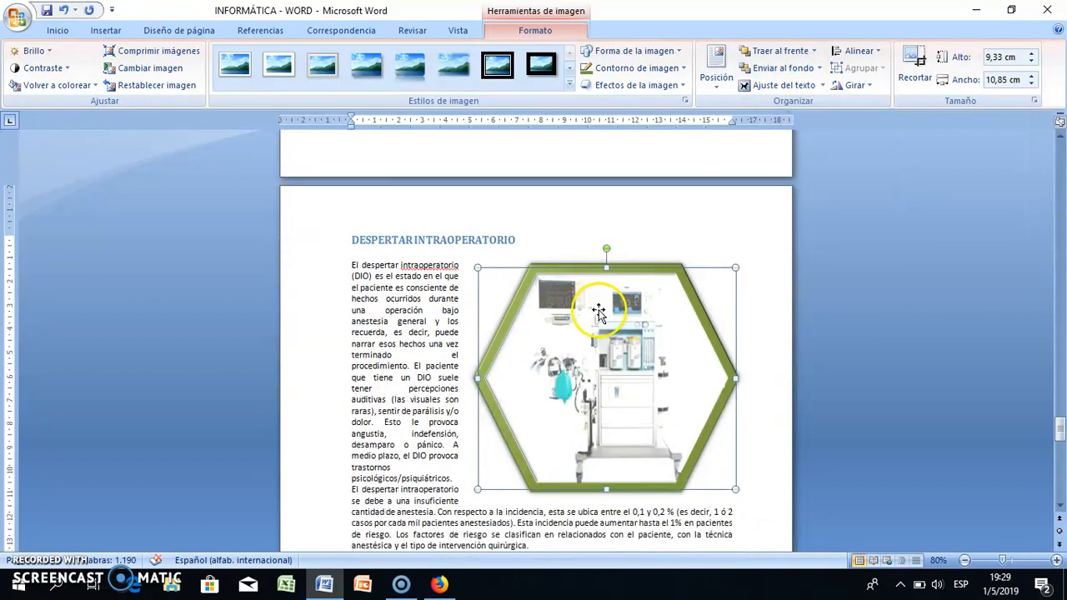
left_click(620, 205)
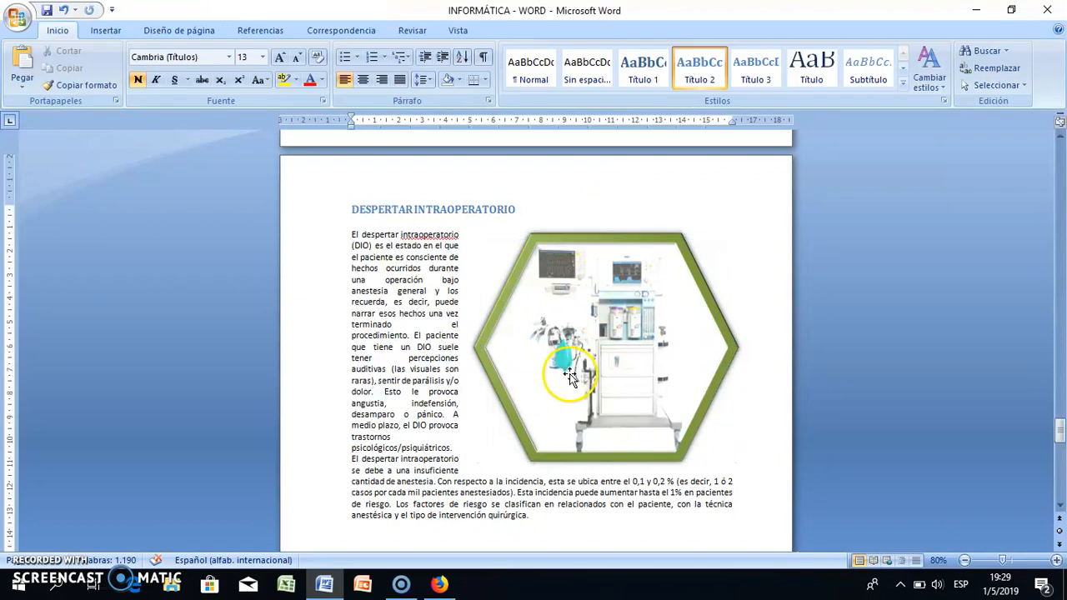
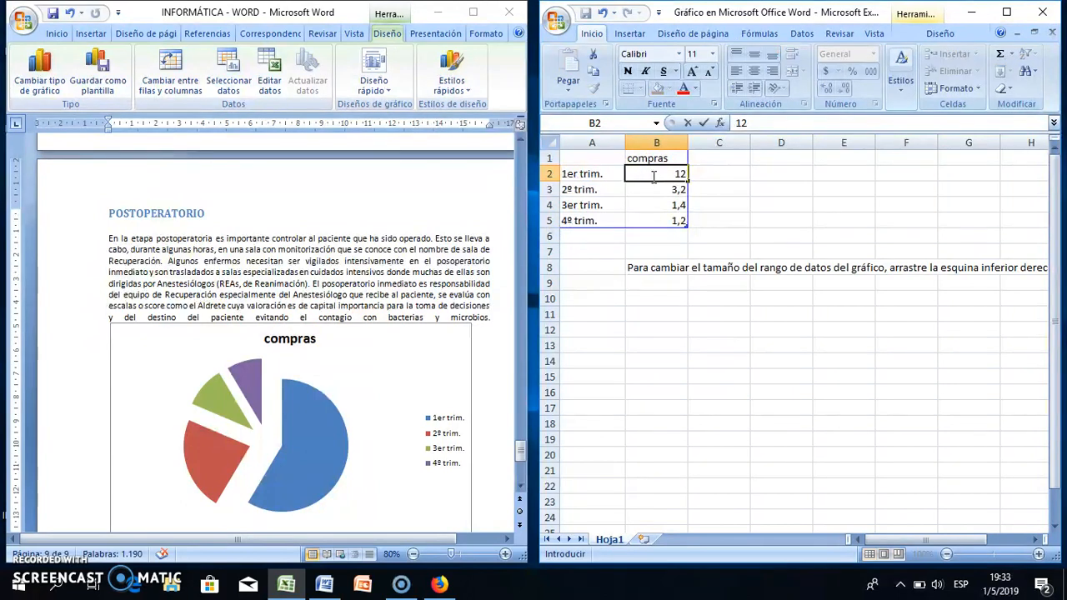
Set the 1er trim. value of compras to 12 in the chart data and close the data sheet
key("Return")
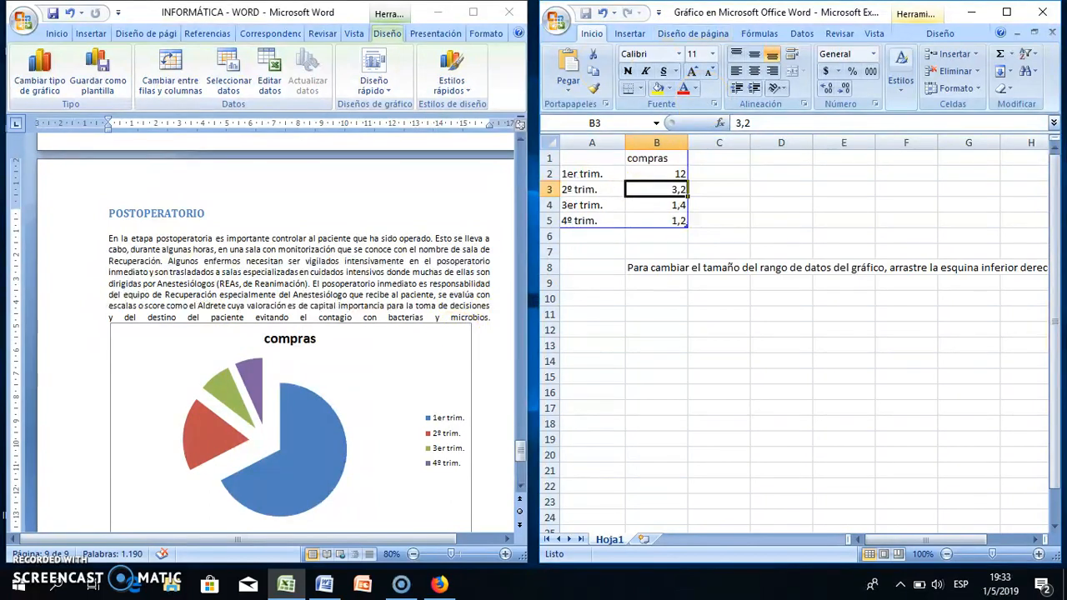
left_click(1042, 14)
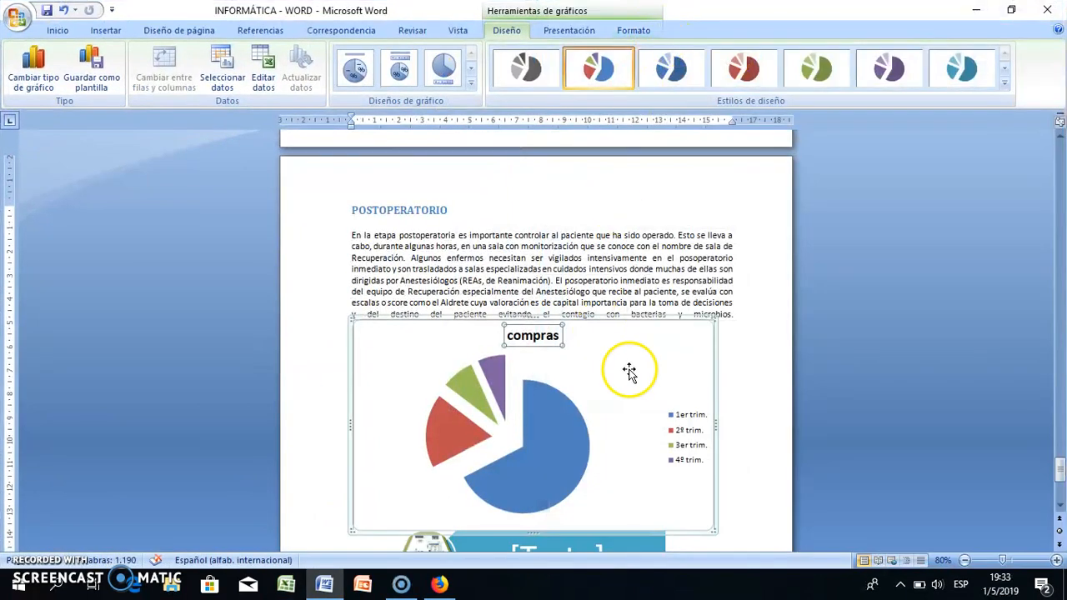
Apply the purple chart style with a black background to the compras pie chart
left_click(668, 365)
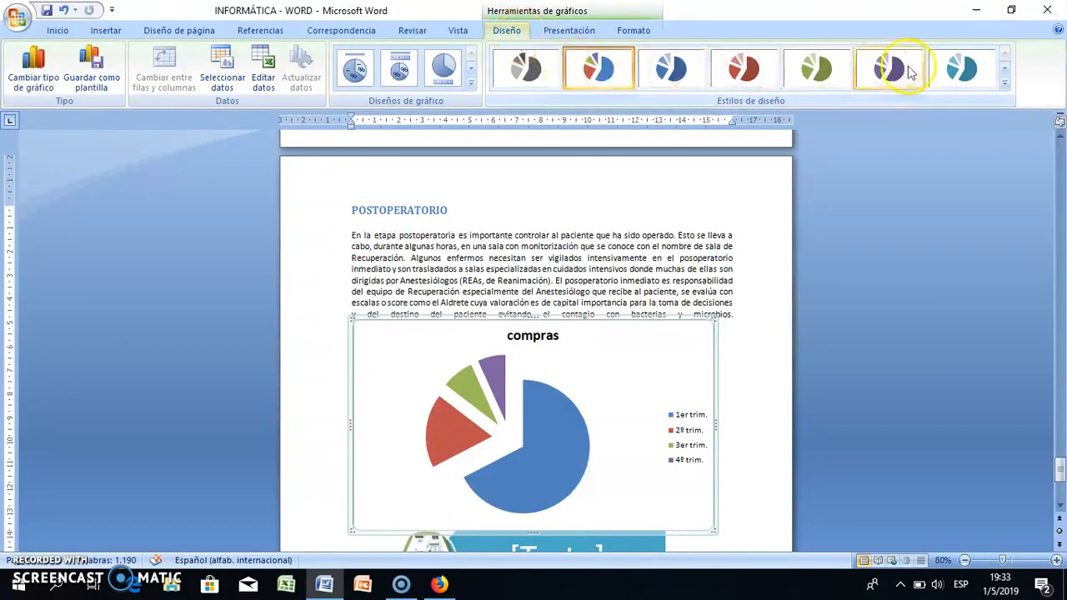
left_click(1005, 82)
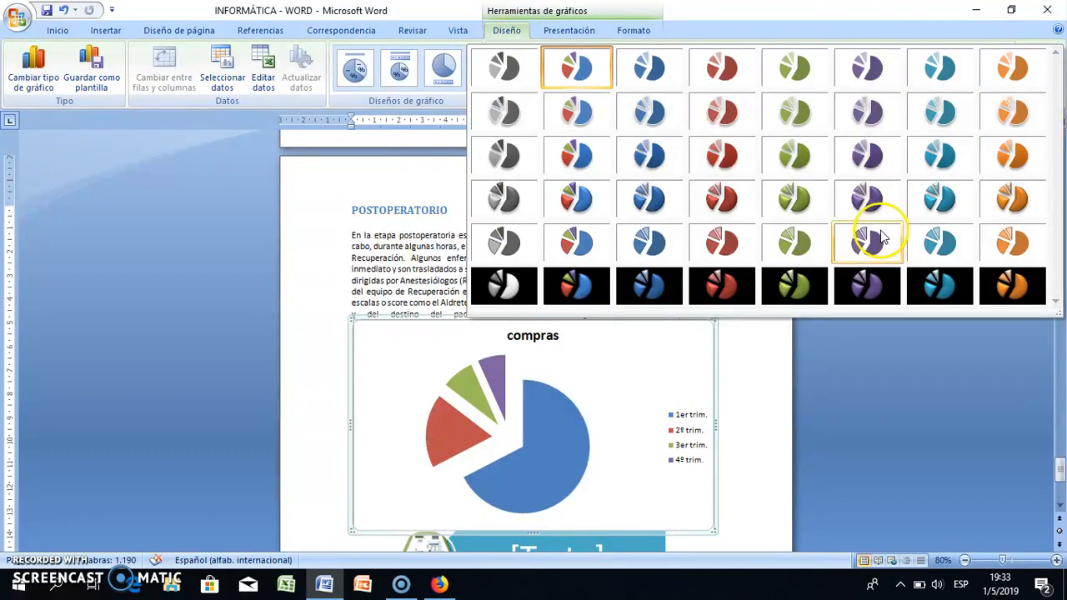
left_click(863, 284)
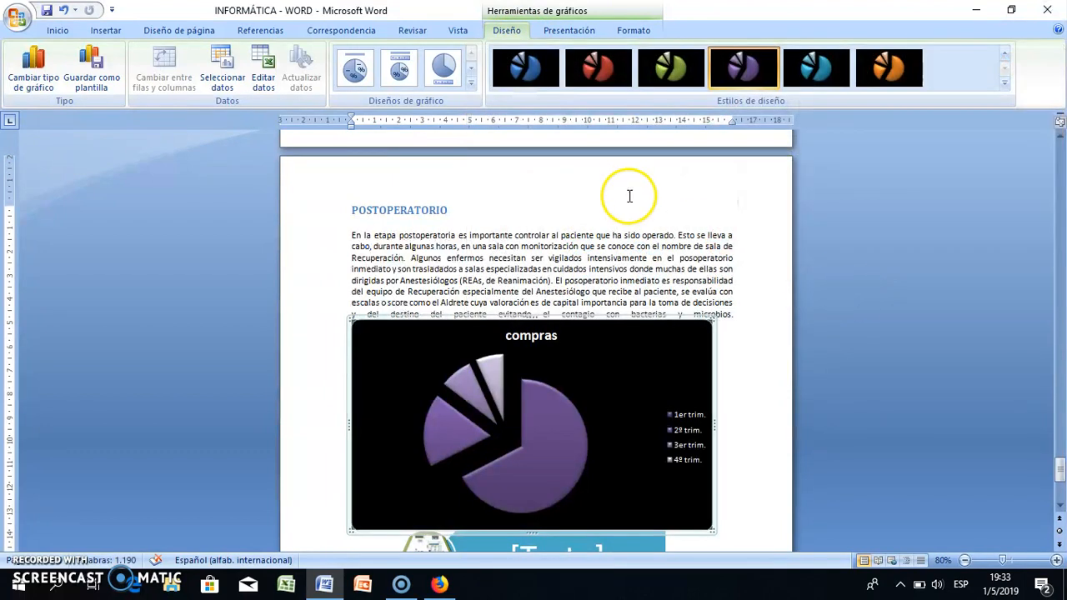
Reduce the compras chart's height, restoring its width to nearly that of the paragraph above
scroll(691, 336, "down", 1)
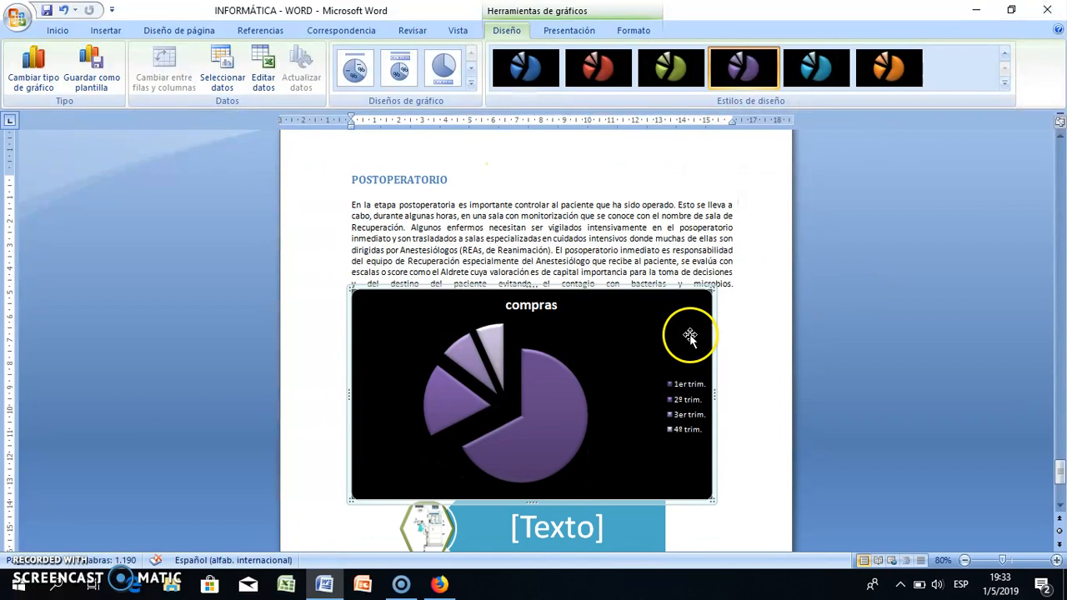
left_click_drag(708, 289, 672, 310)
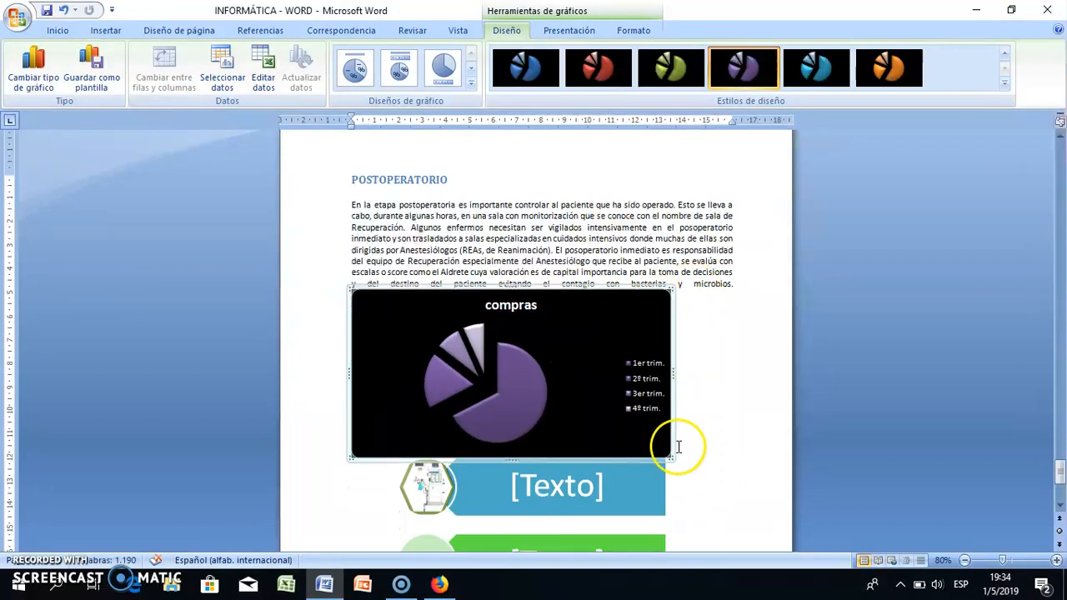
left_click_drag(674, 367, 715, 364)
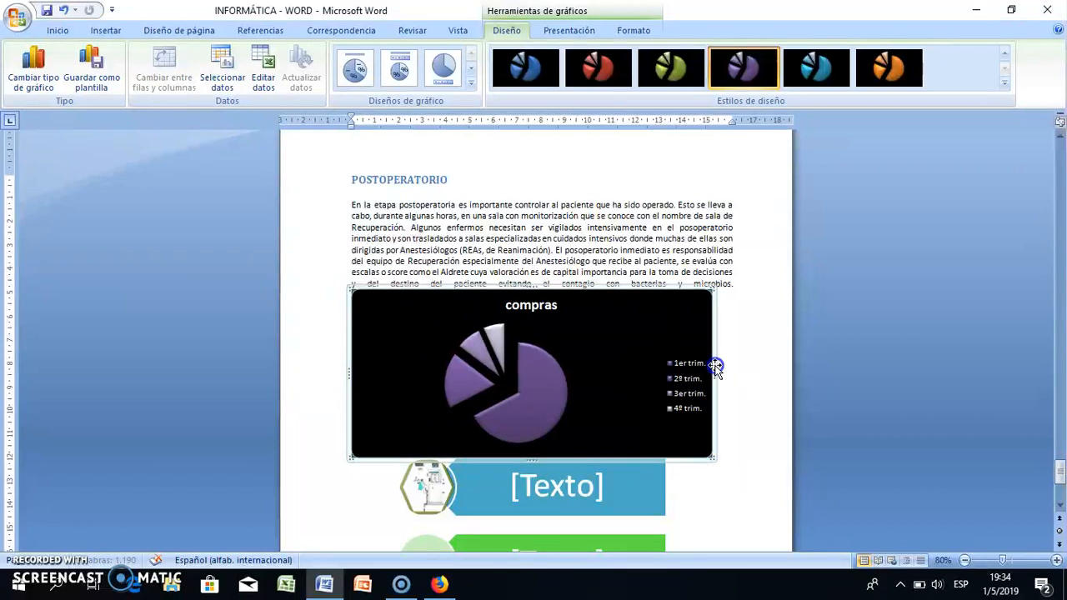
Start inserting a hyperlink on the word "intraoperatorio" in the paragraph under the INTRAOPERATORIO heading
left_click(106, 31)
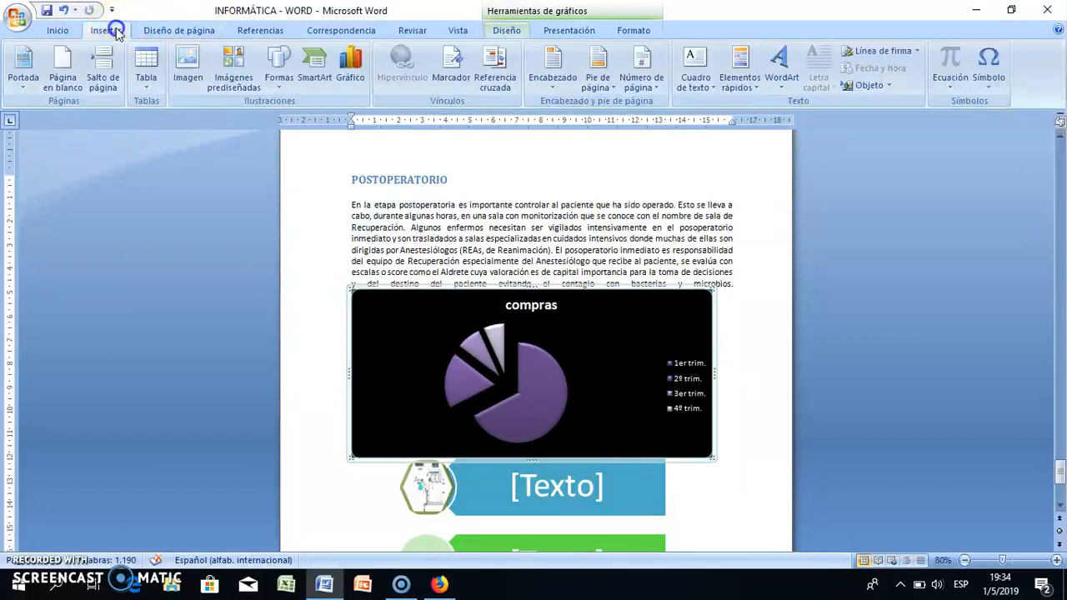
scroll(517, 315, "down", 5)
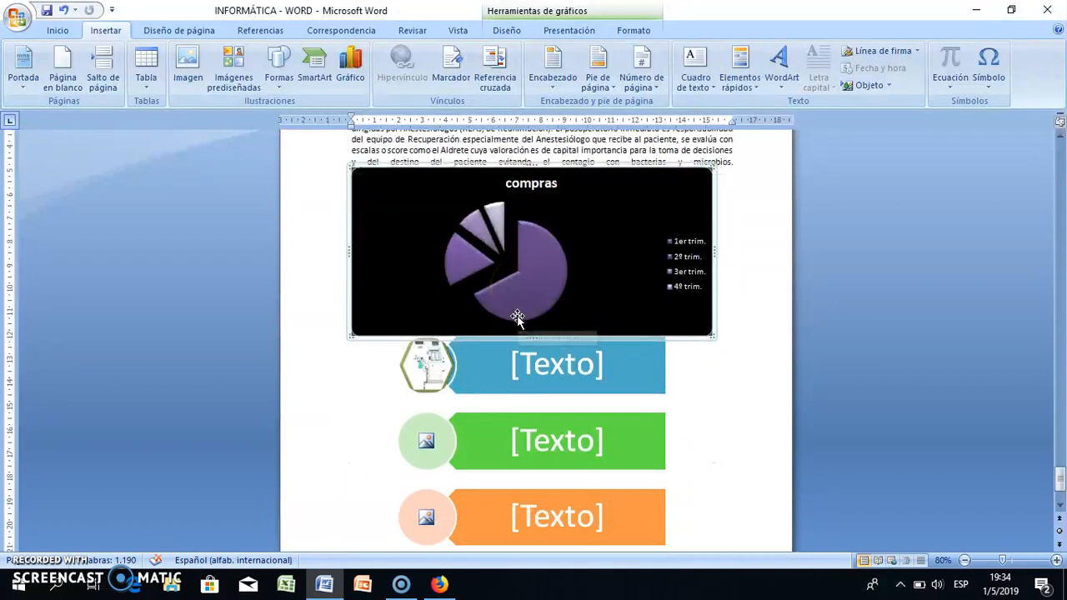
scroll(517, 315, "up", 10)
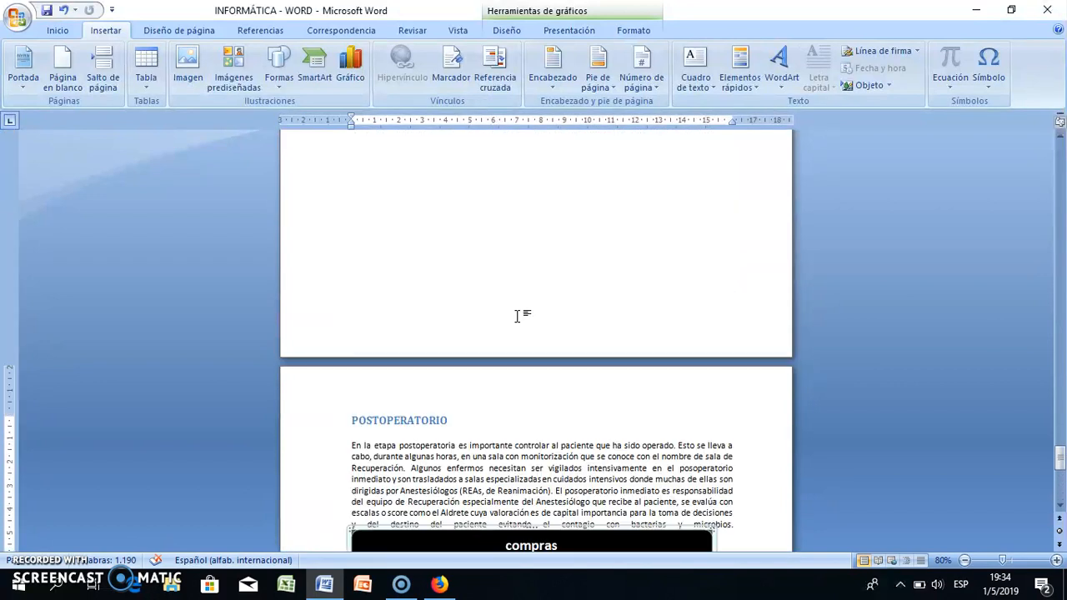
scroll(518, 317, "up", 10)
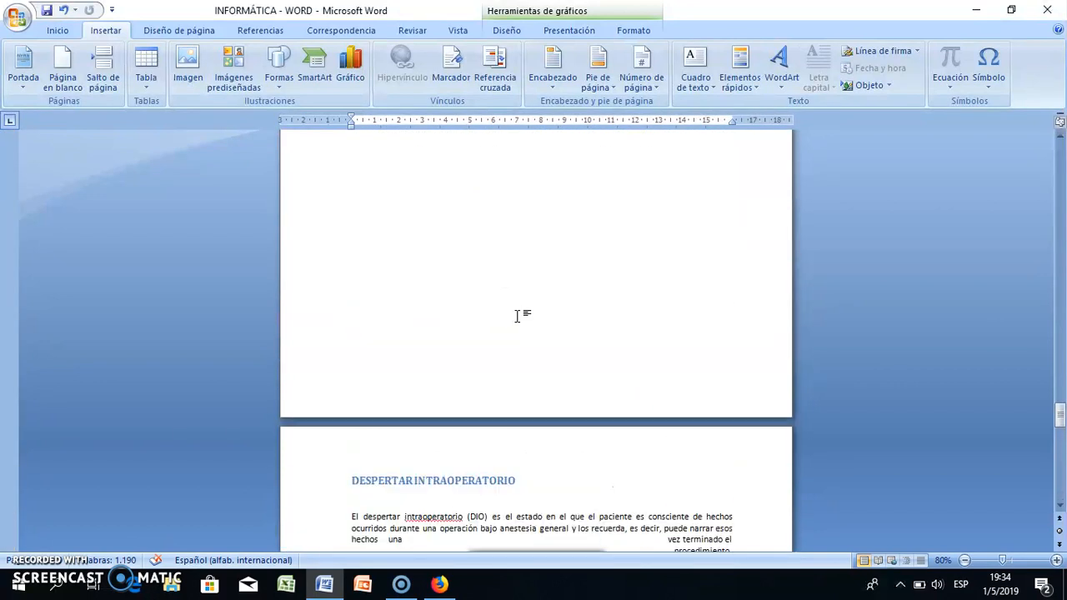
scroll(517, 316, "up", 8)
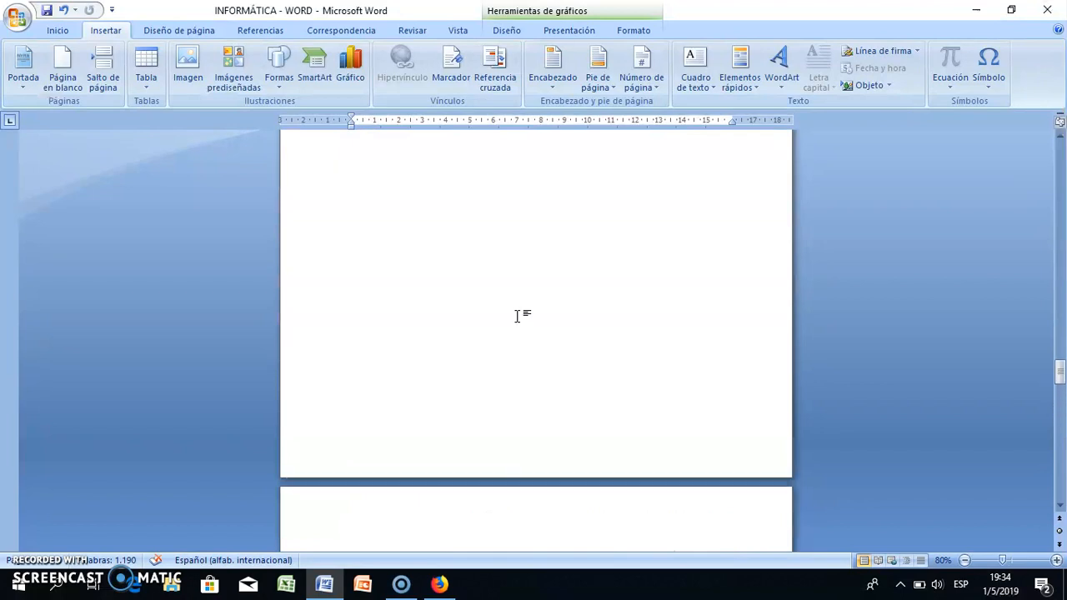
scroll(500, 209, "up", 6)
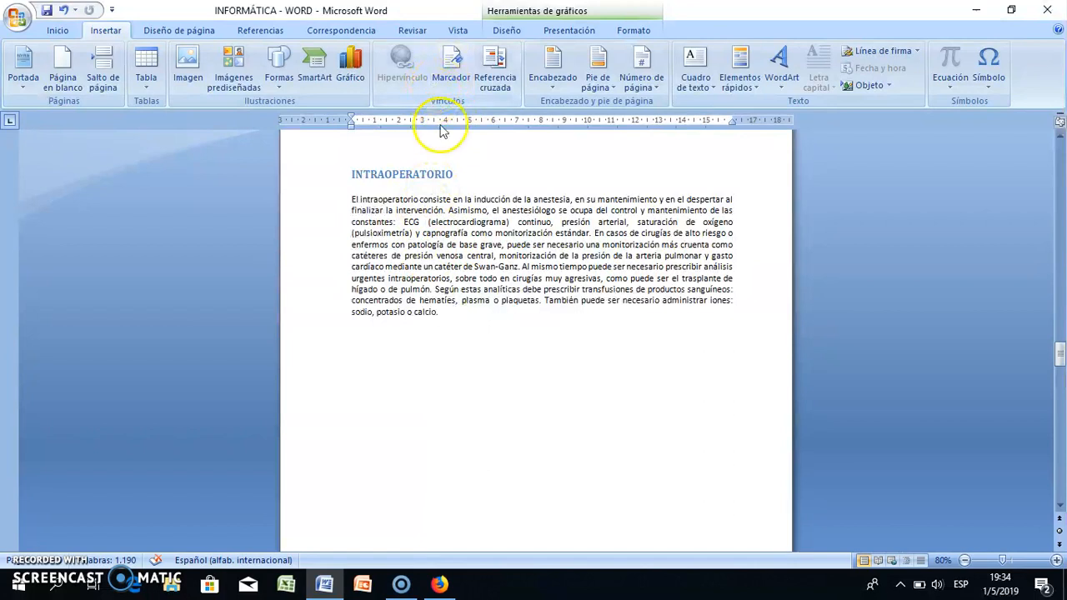
left_click(389, 197)
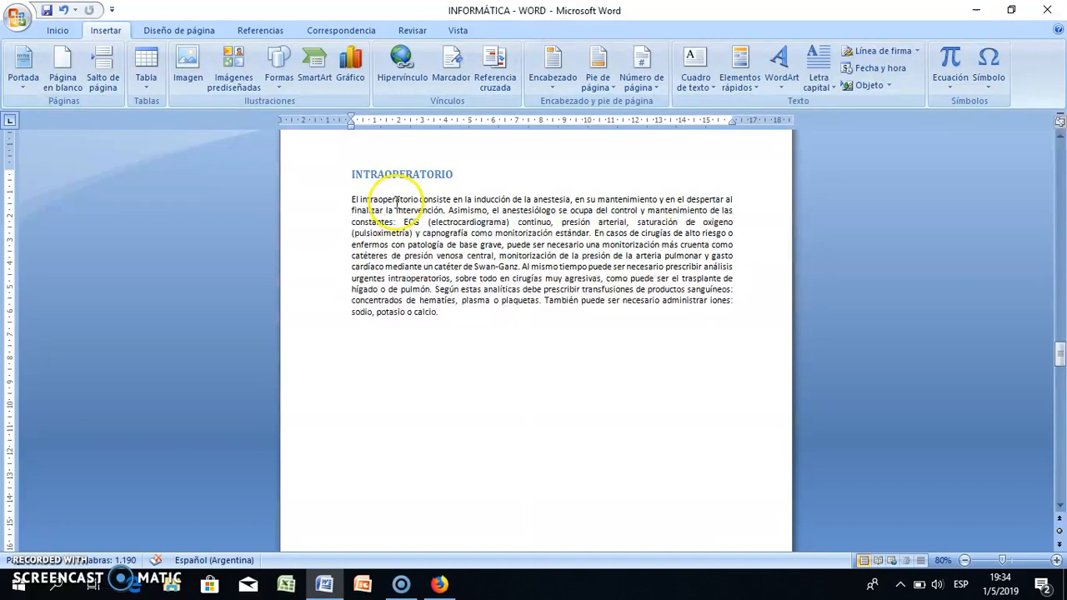
left_click(406, 63)
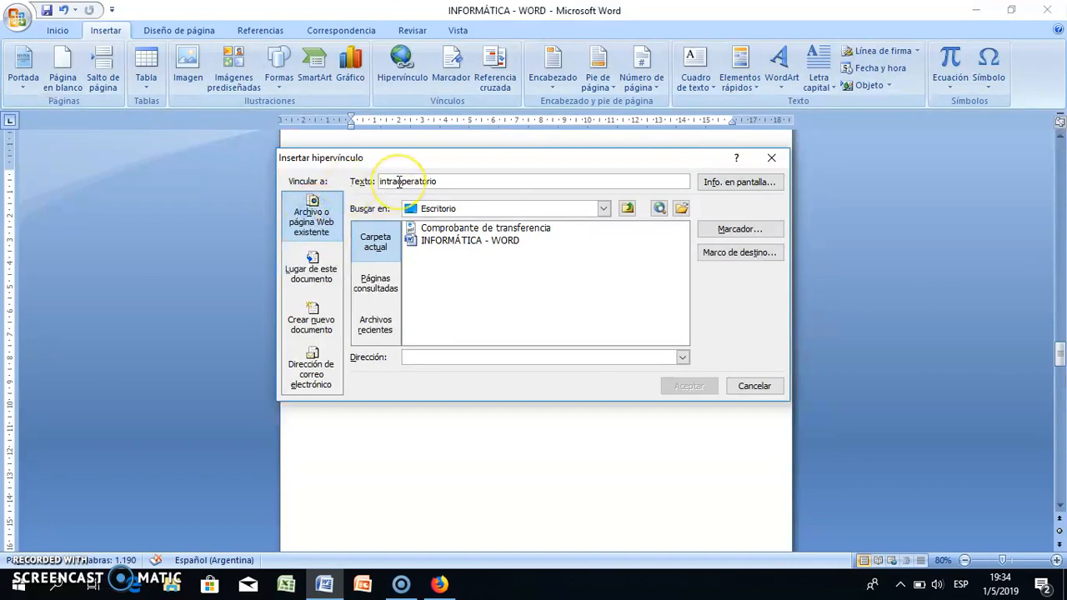
Switch to Firefox and copy the web address of the MedlinePlus Anestesia page
left_click(415, 357)
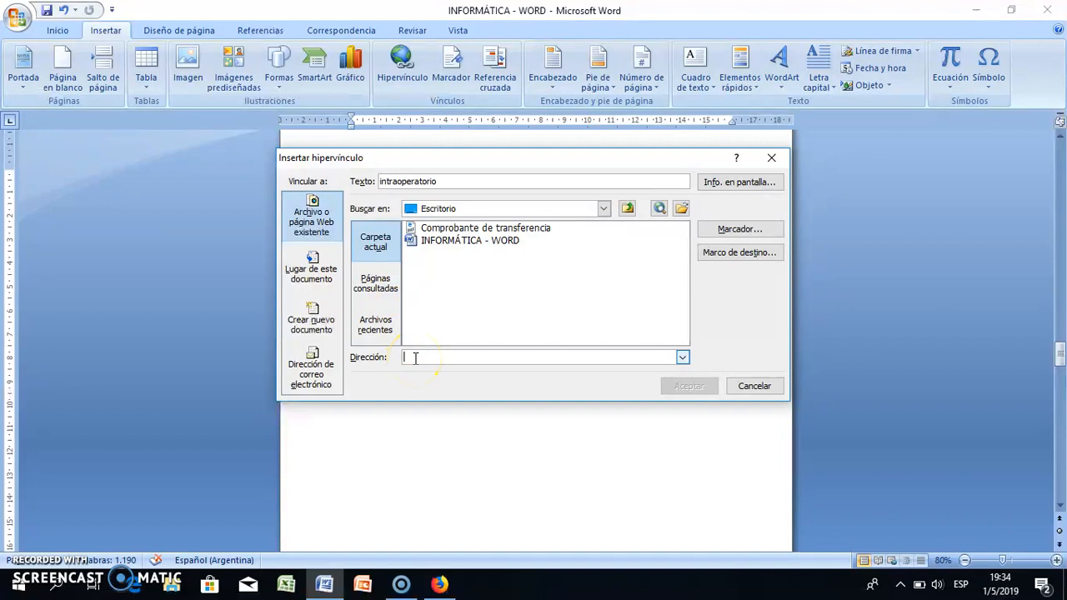
left_click(441, 583)
left_click(440, 385)
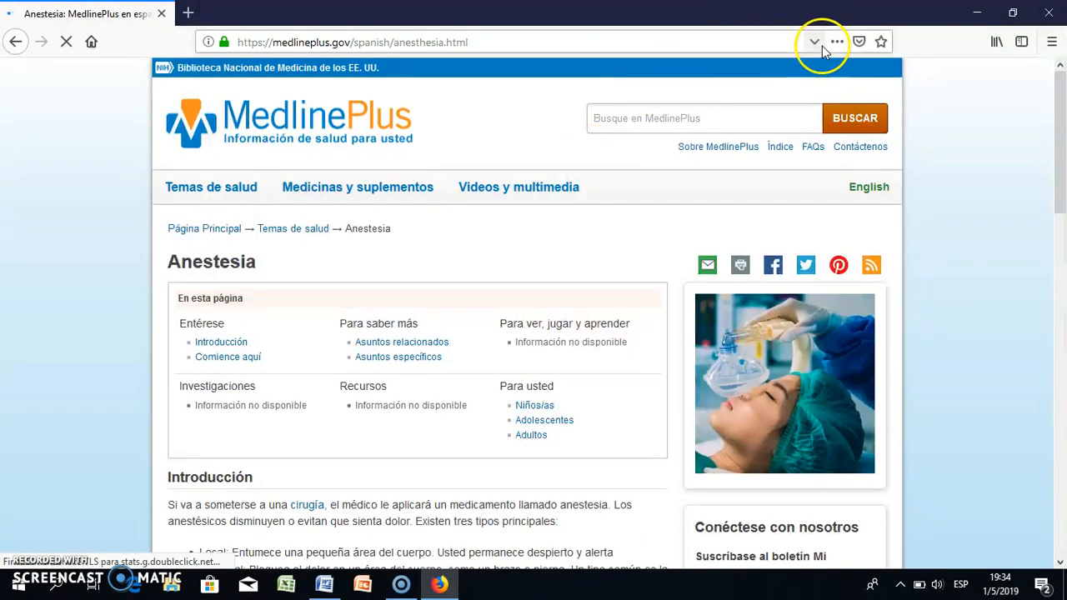
right_click(388, 40)
key("ctrl+c")
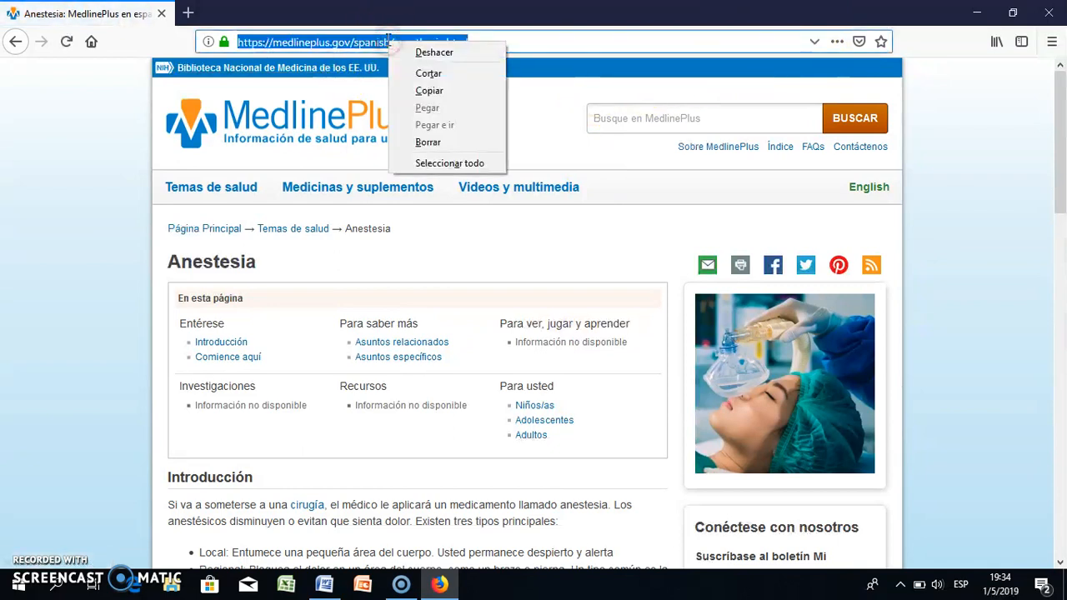
left_click(426, 90)
left_click(332, 585)
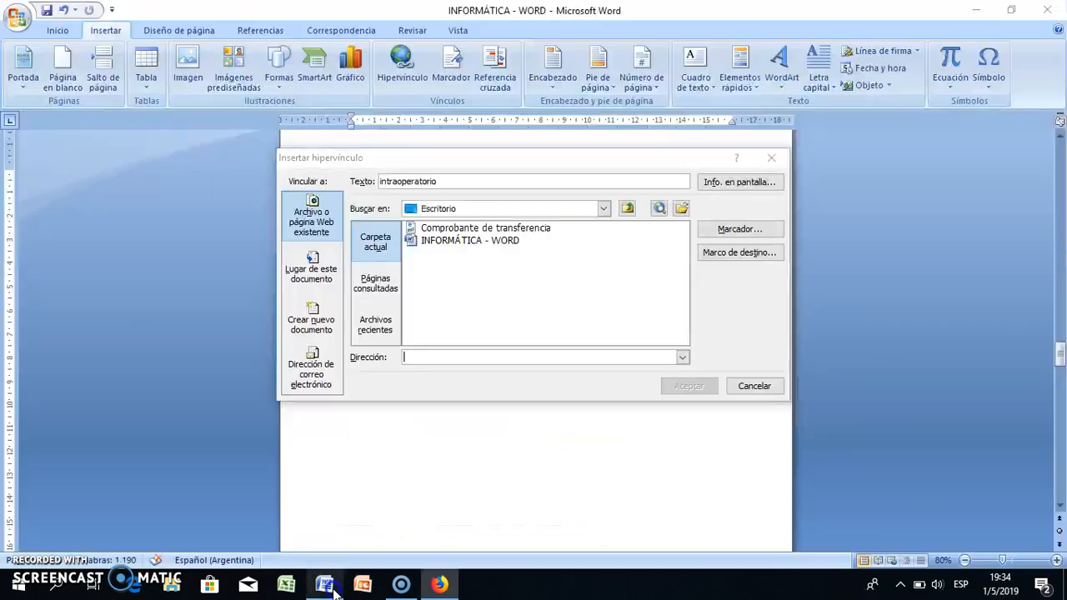
right_click(427, 358)
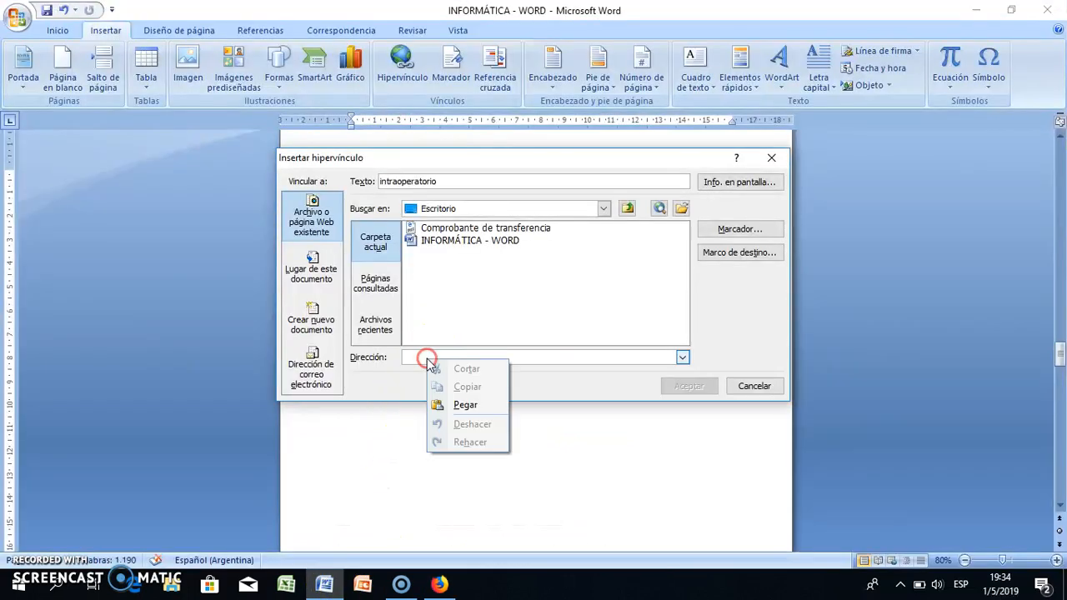
left_click(466, 405)
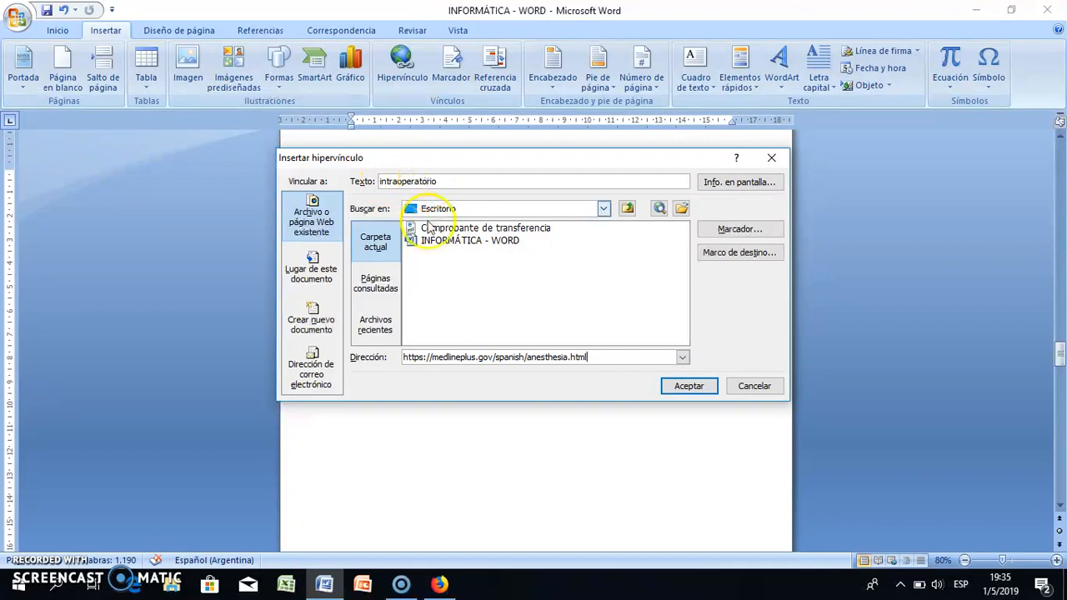
left_click(679, 386)
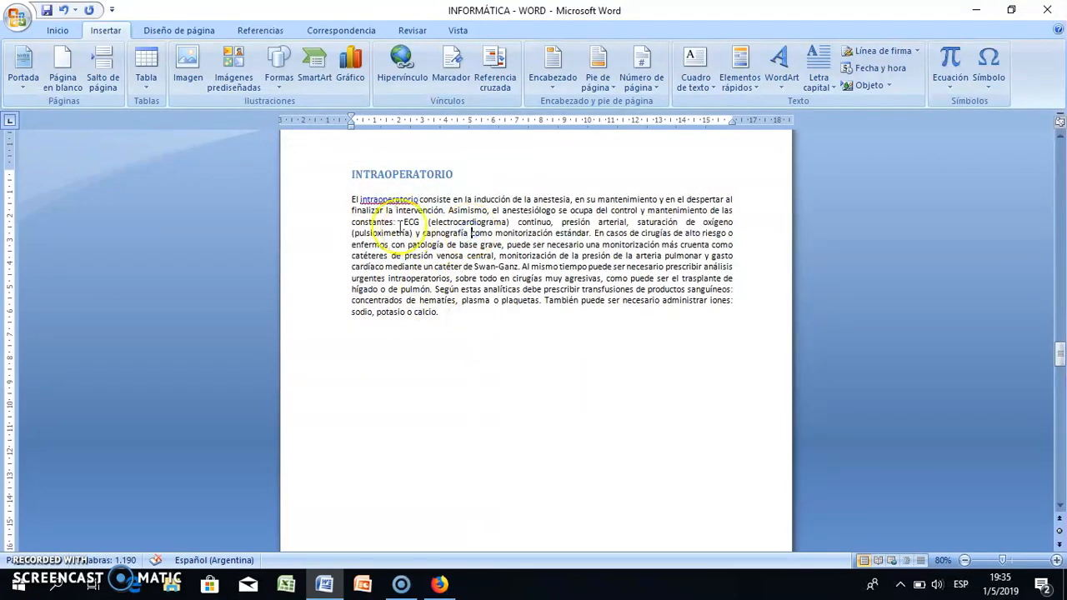
Follow the "intraoperatorio" hyperlink to check its web page in Firefox and return to the Word document
mouse_move(391, 200)
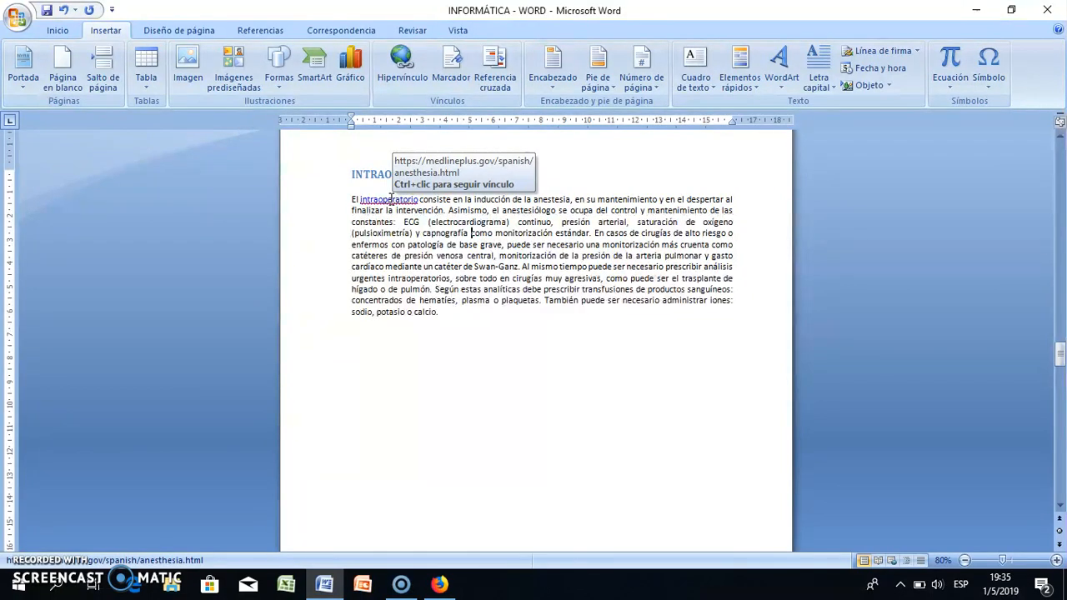
left_click(391, 205, "ctrl")
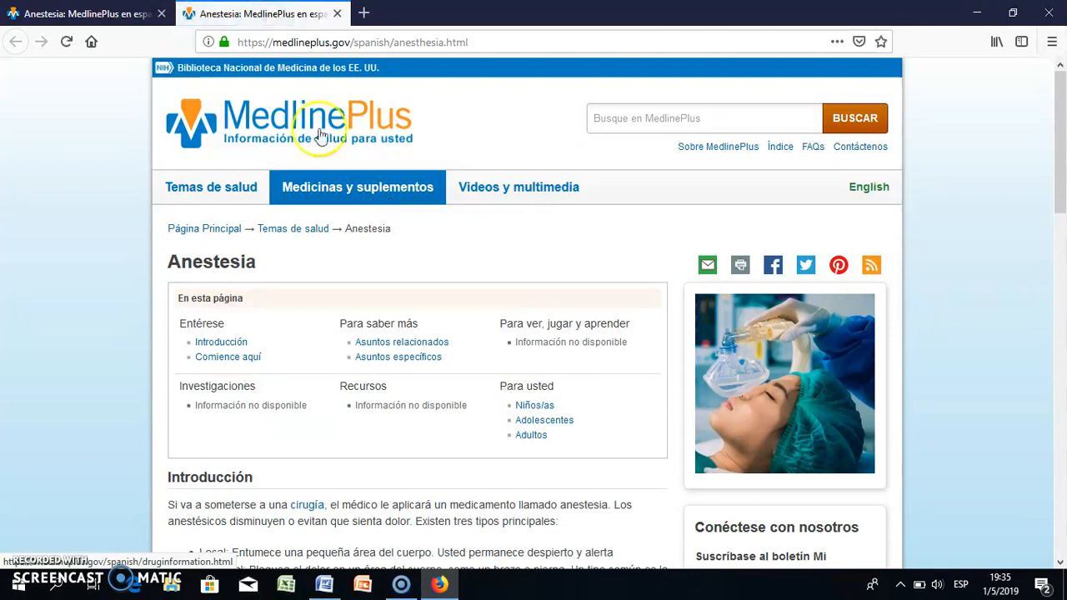
left_click(325, 586)
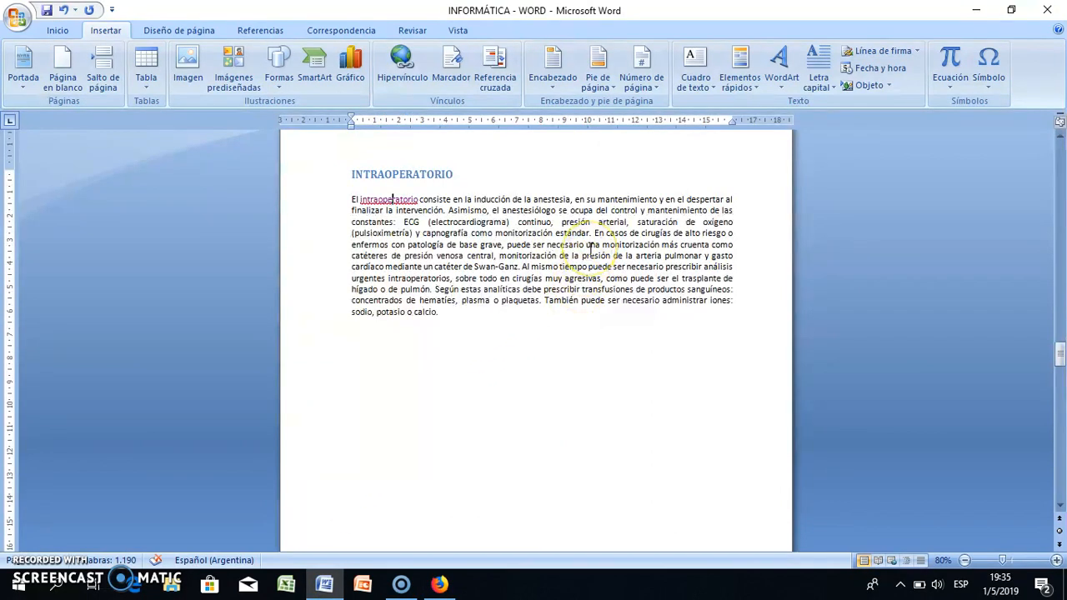
Add a bookmark named imagen1 to the hexagonal picture in the DESPERTAR INTRAOPERATORIO section
scroll(591, 248, "down", 3)
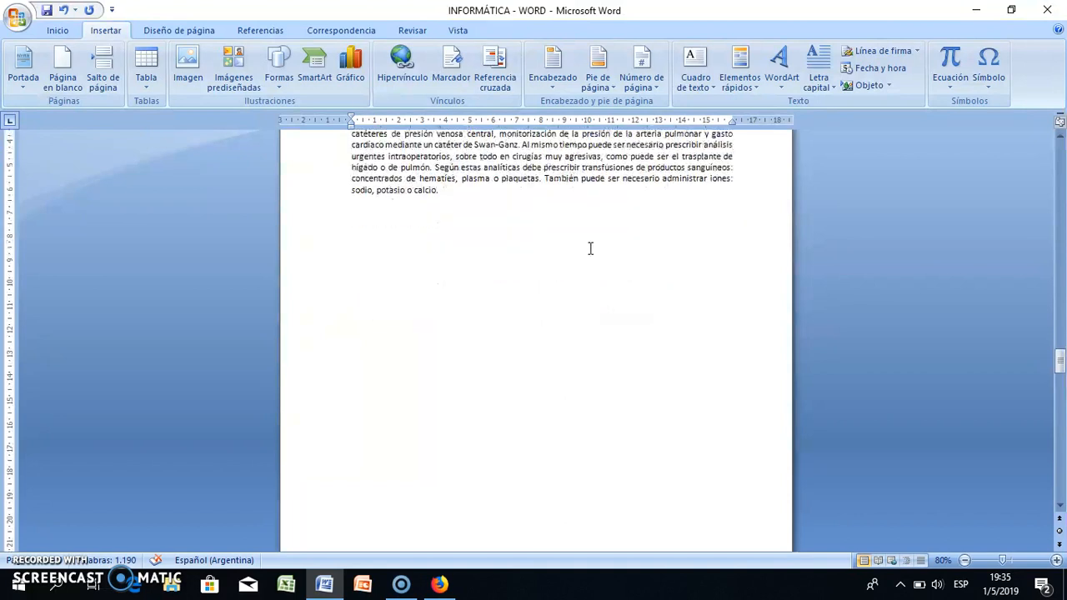
scroll(590, 248, "up", 2)
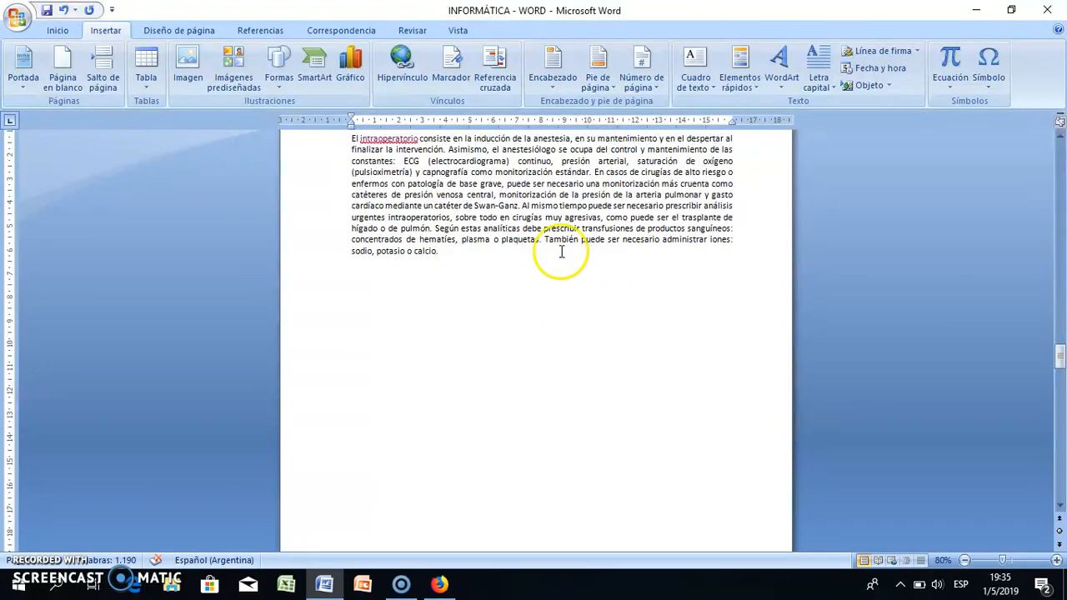
scroll(543, 218, "down", 15)
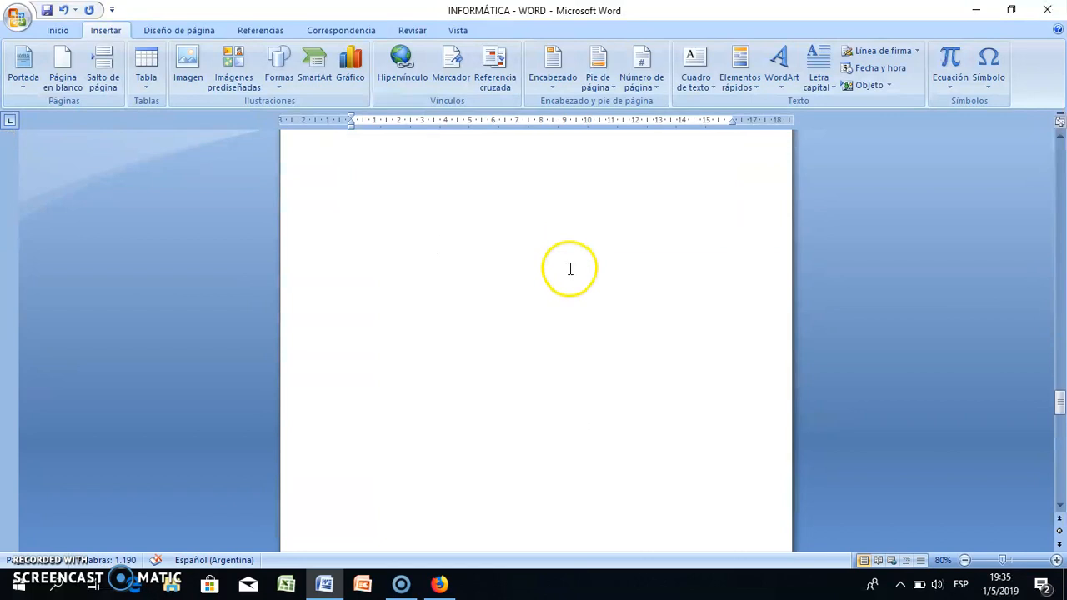
scroll(570, 268, "down", 7)
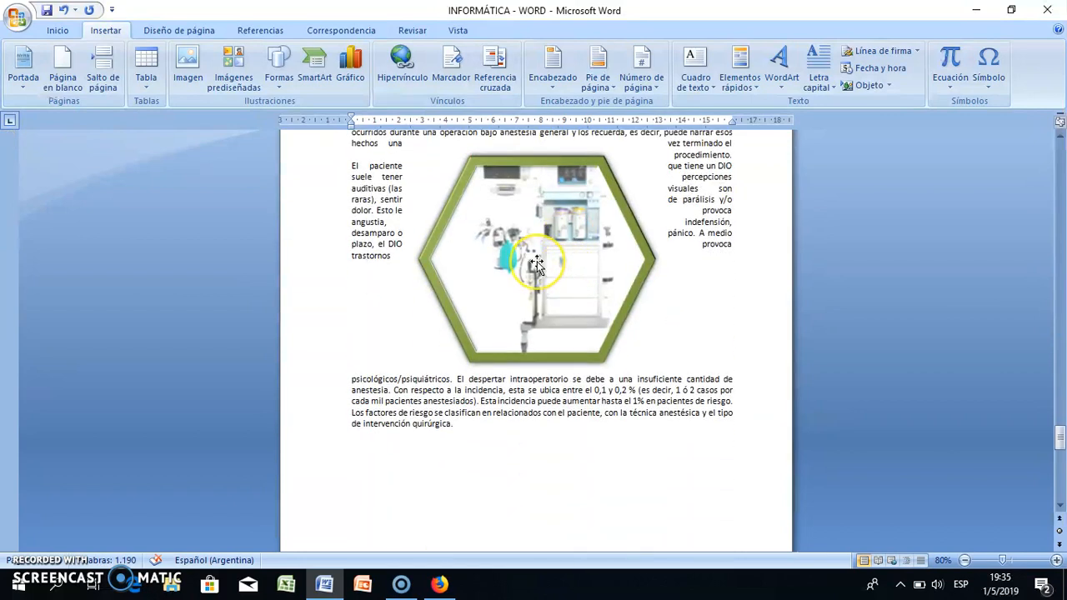
left_click(536, 265)
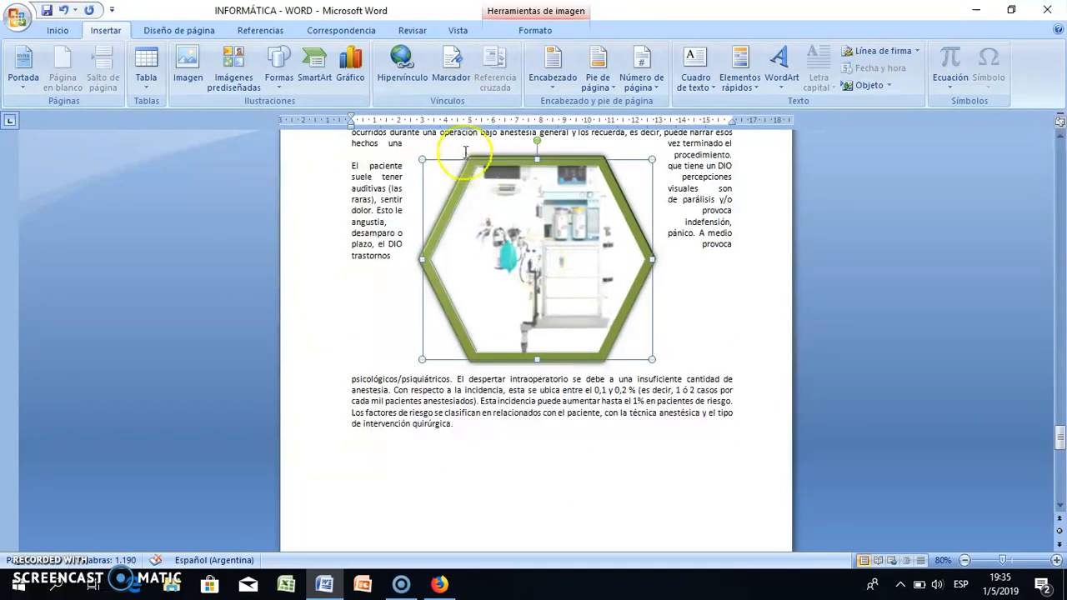
left_click(451, 76)
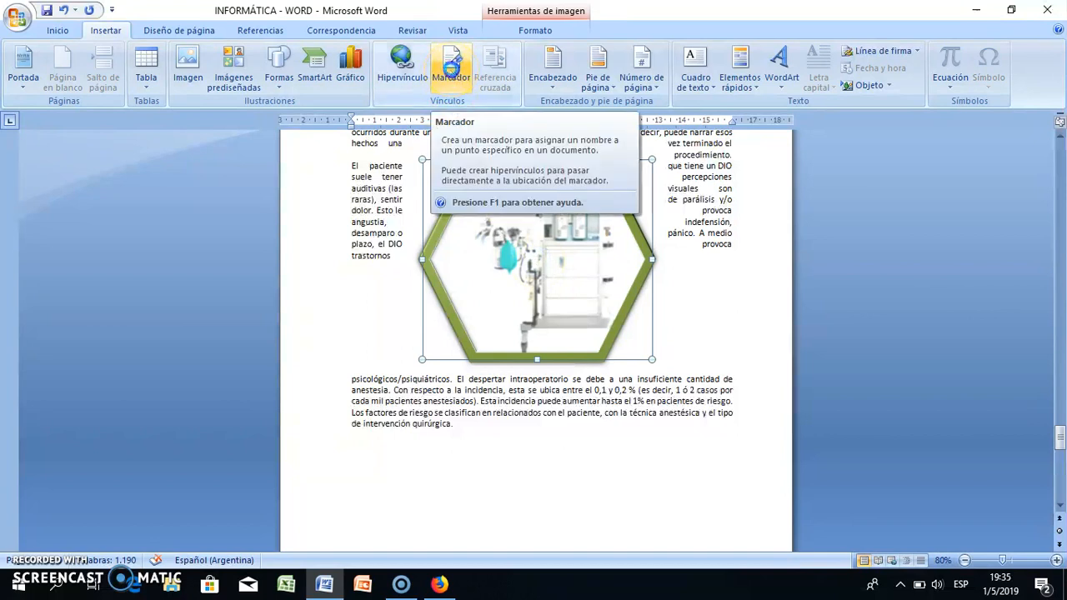
left_click(450, 190)
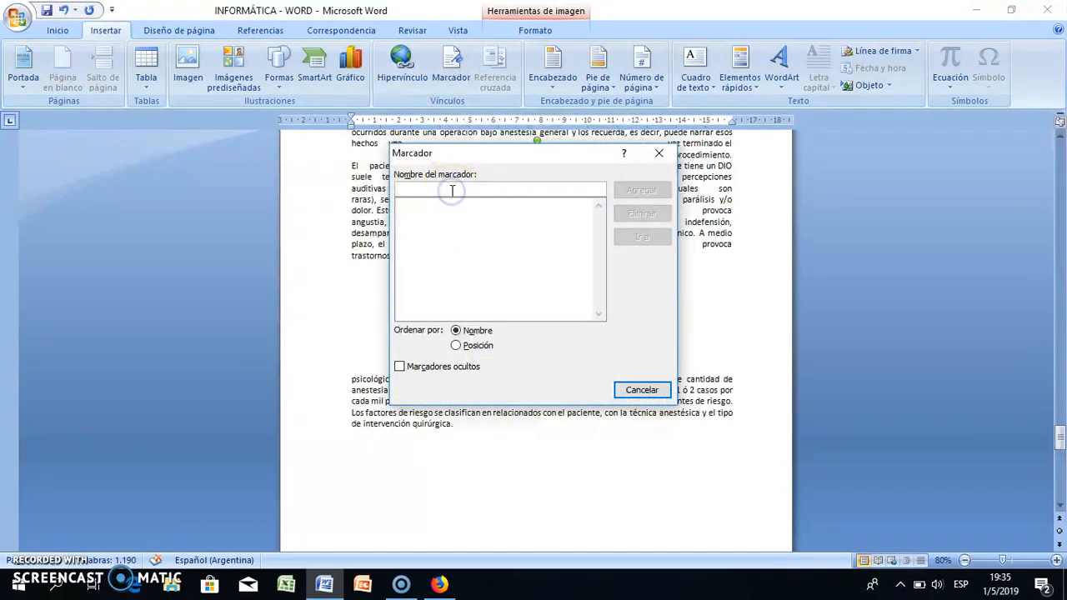
type("imagen1")
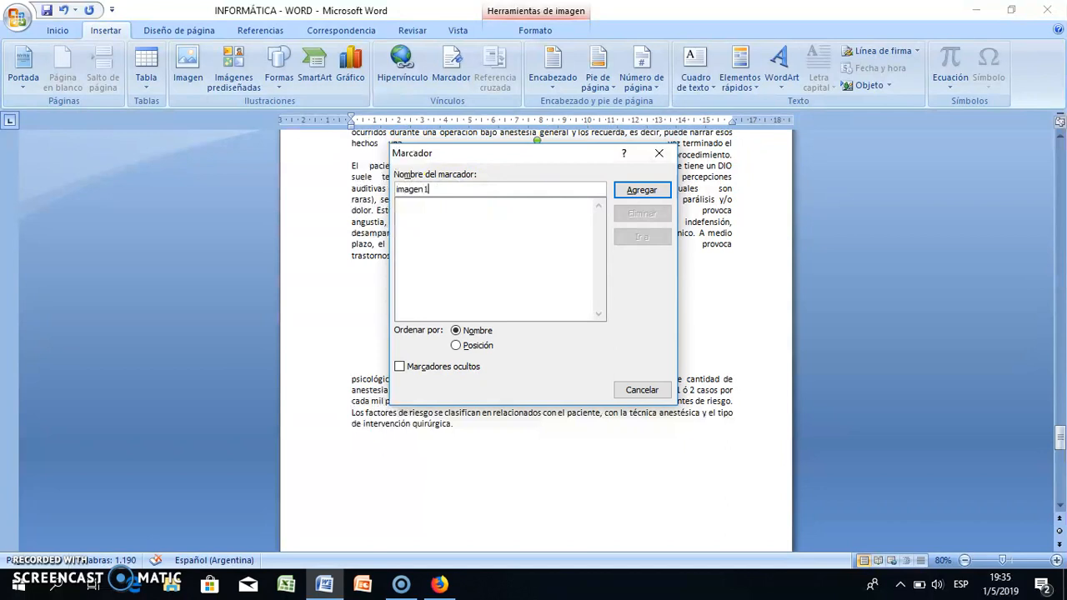
left_click(641, 190)
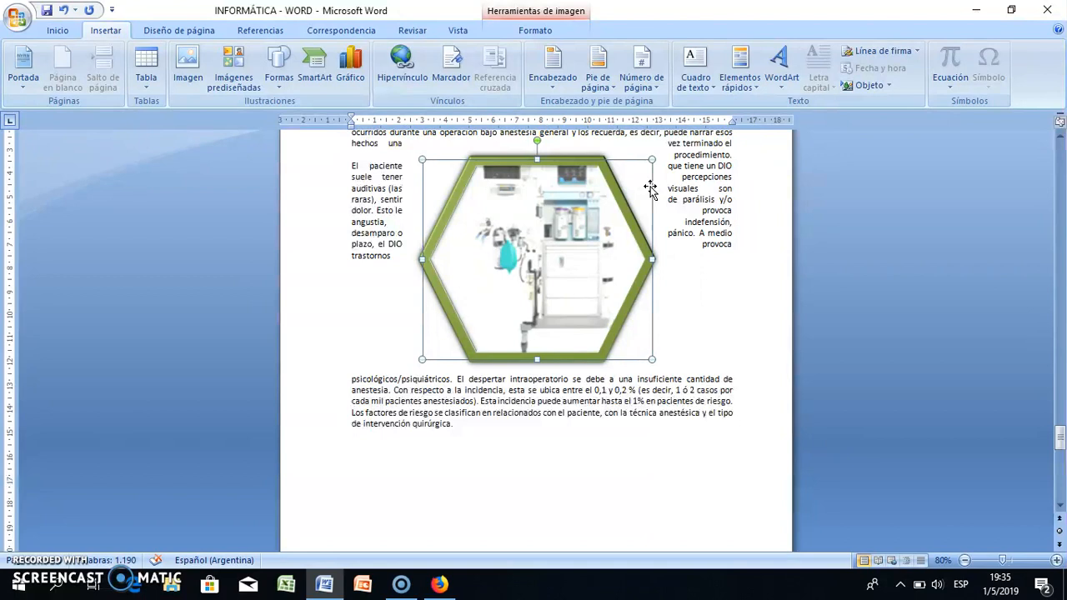
Link "presión arterial" in the INTRAOPERATORIO paragraph to the document's imagen1 bookmark and follow the link to test it
scroll(650, 186, "up", 15)
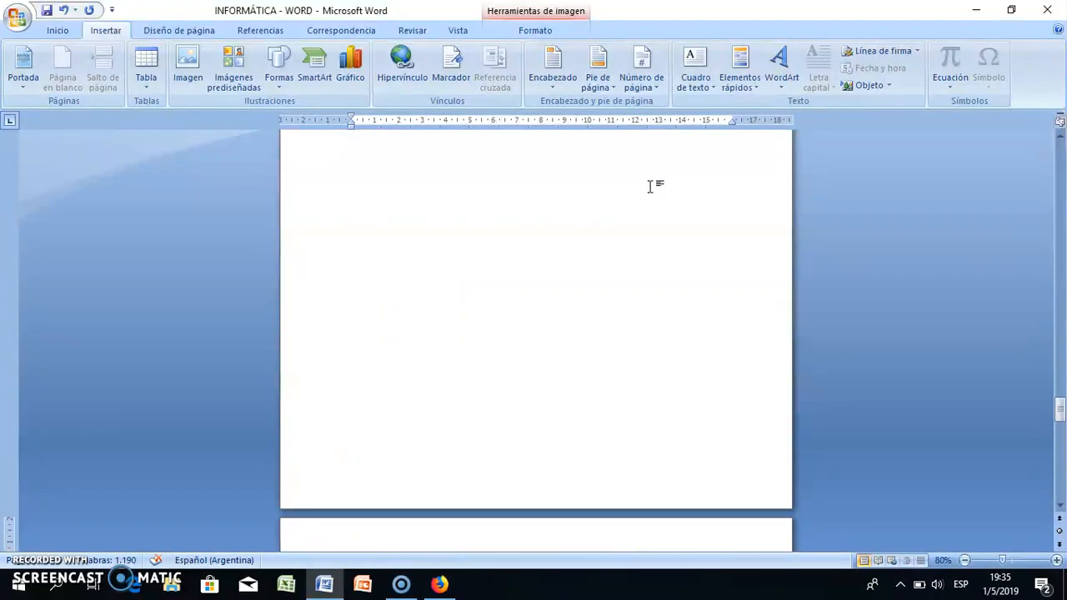
scroll(650, 187, "up", 10)
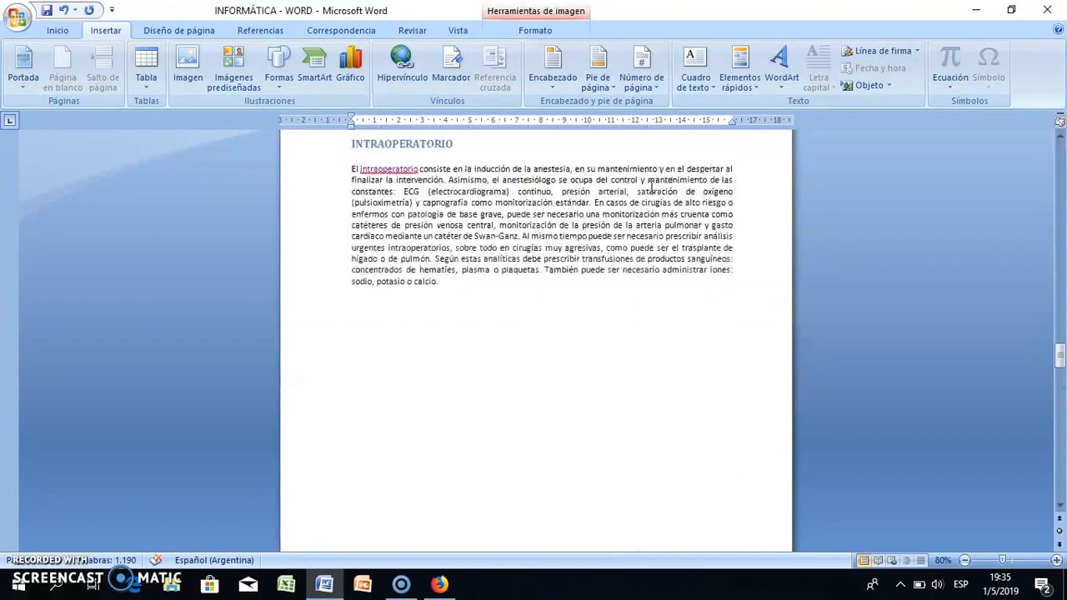
scroll(651, 186, "up", 1)
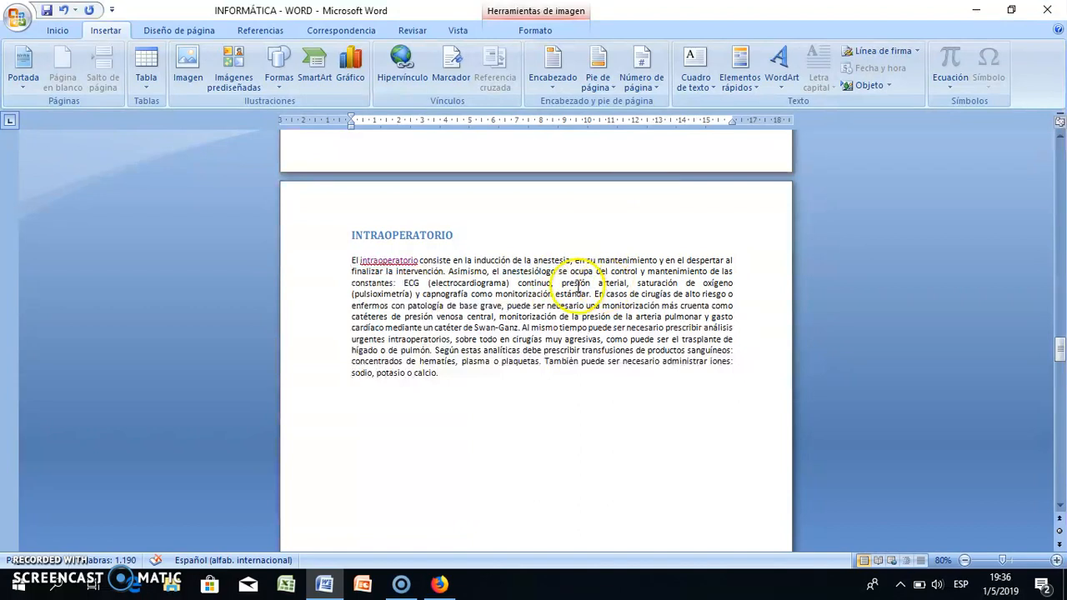
left_click_drag(562, 282, 627, 284)
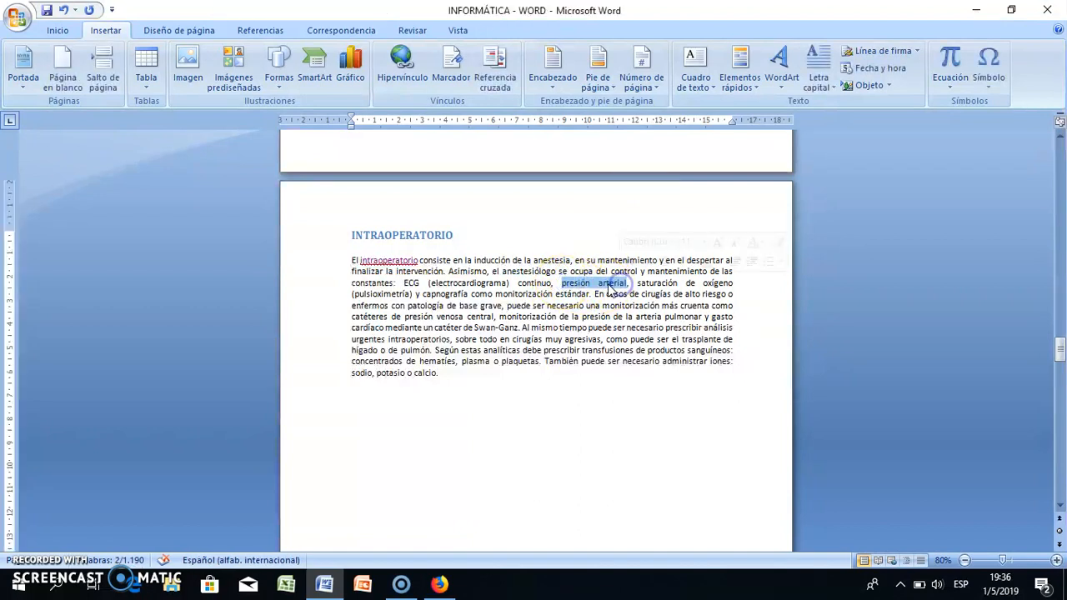
left_click(405, 73)
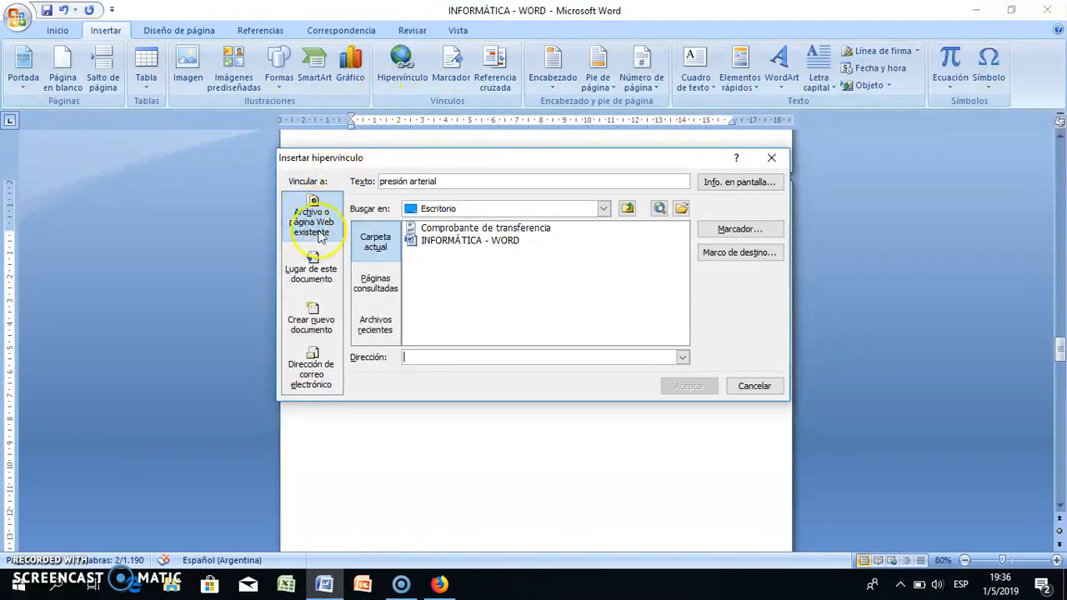
left_click(320, 277)
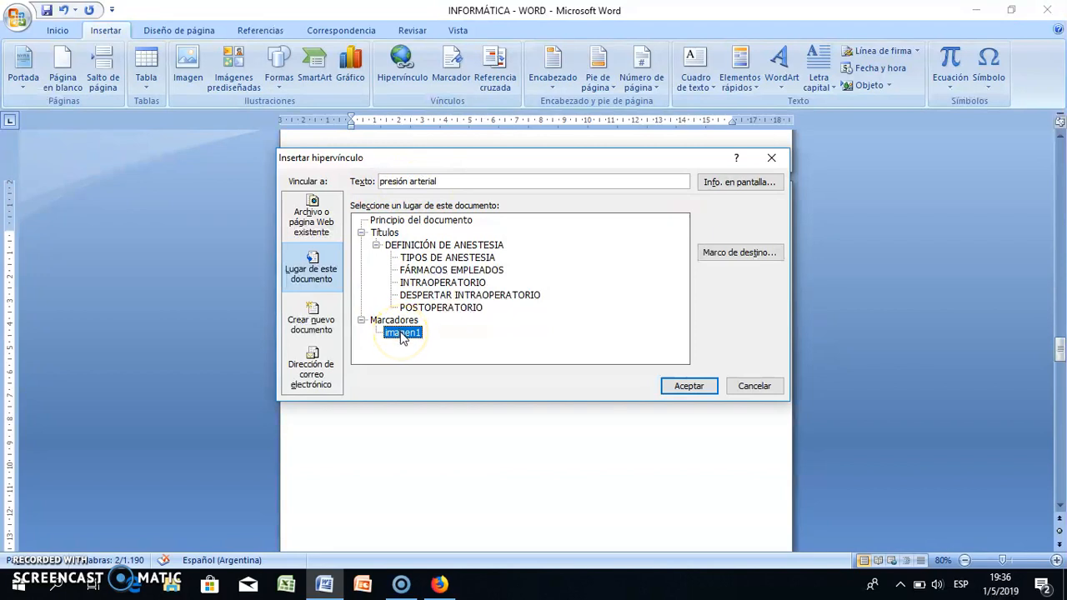
left_click(687, 385)
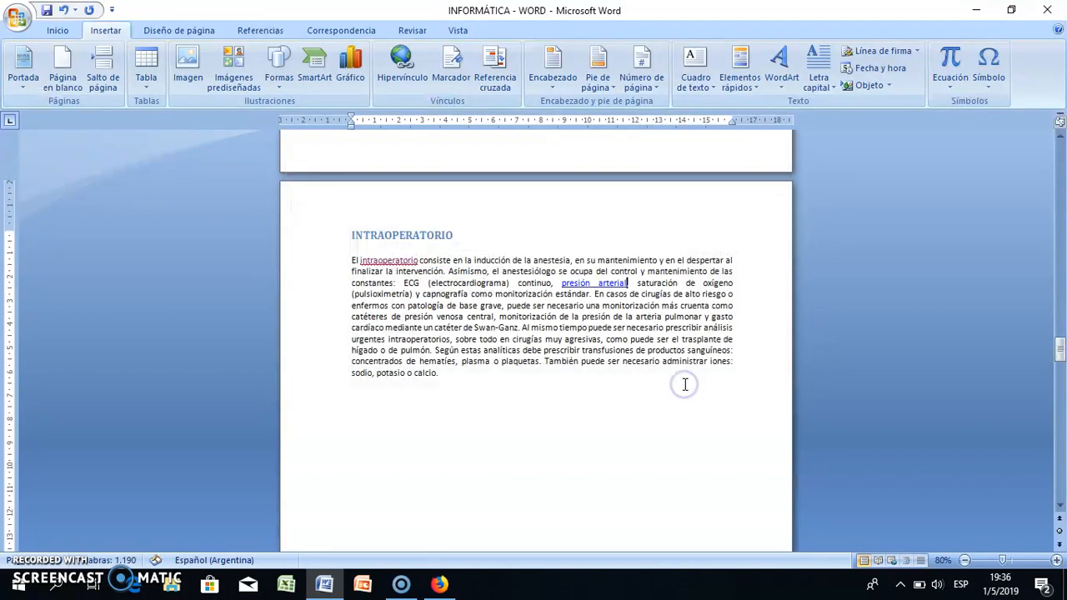
mouse_move(596, 285)
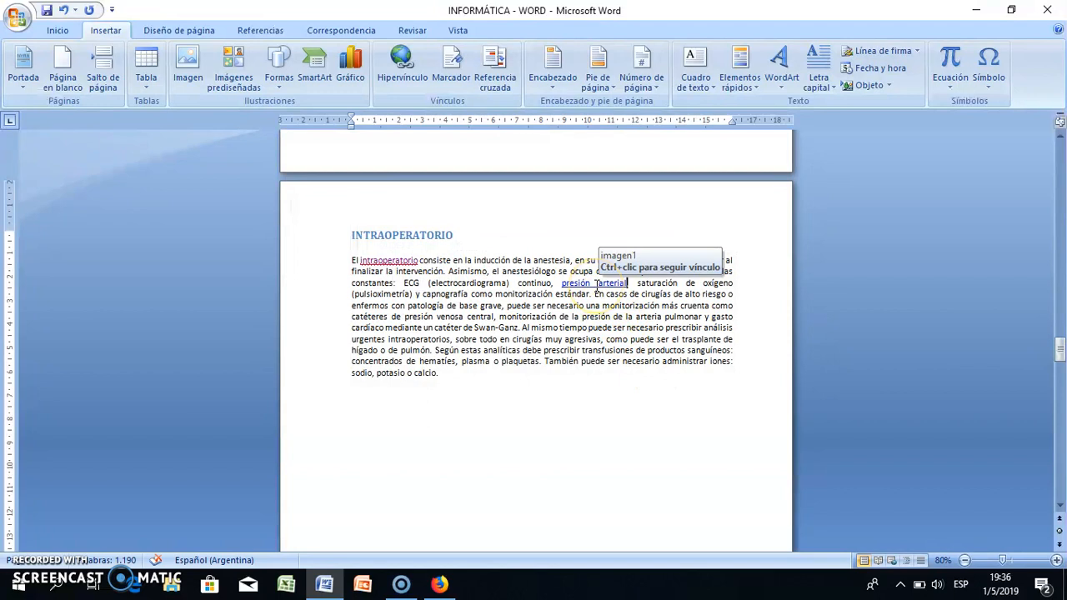
left_click(596, 287, "ctrl")
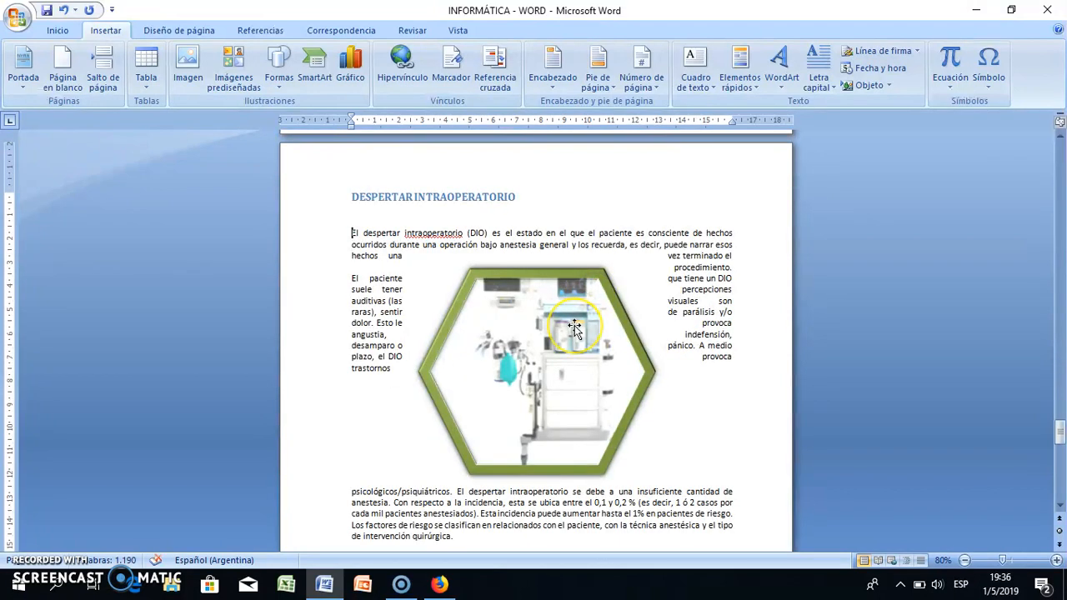